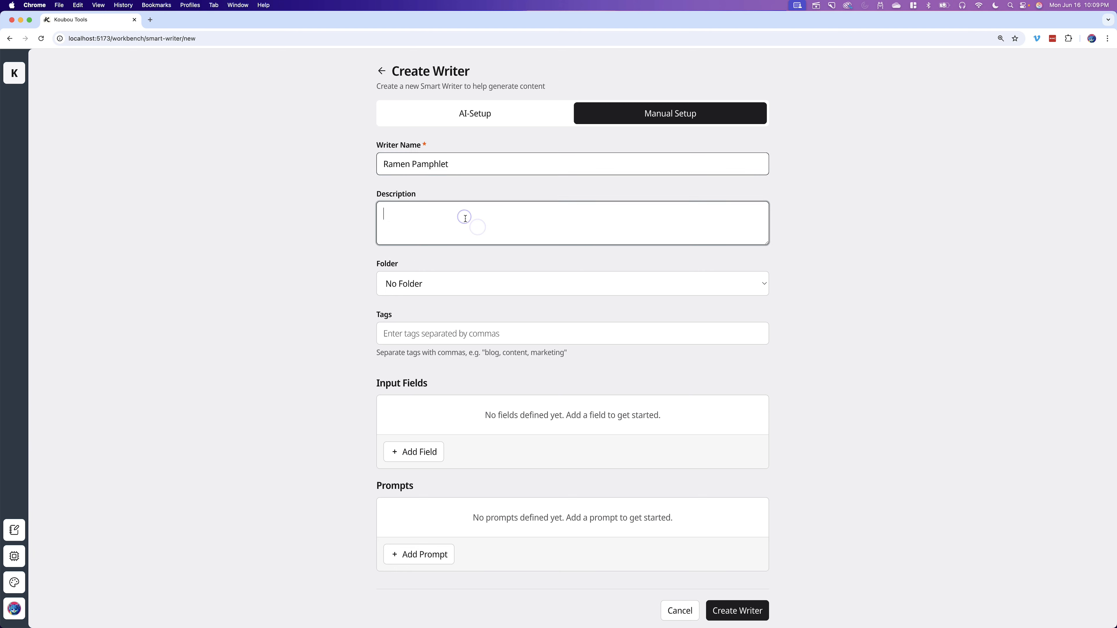
- Paste the description "A writer that creates the sales pamphlets we hand out, outside of the ramen shop."
text(A writer that creates the sales pamphlets we hand out, outside of the ramen shop.)
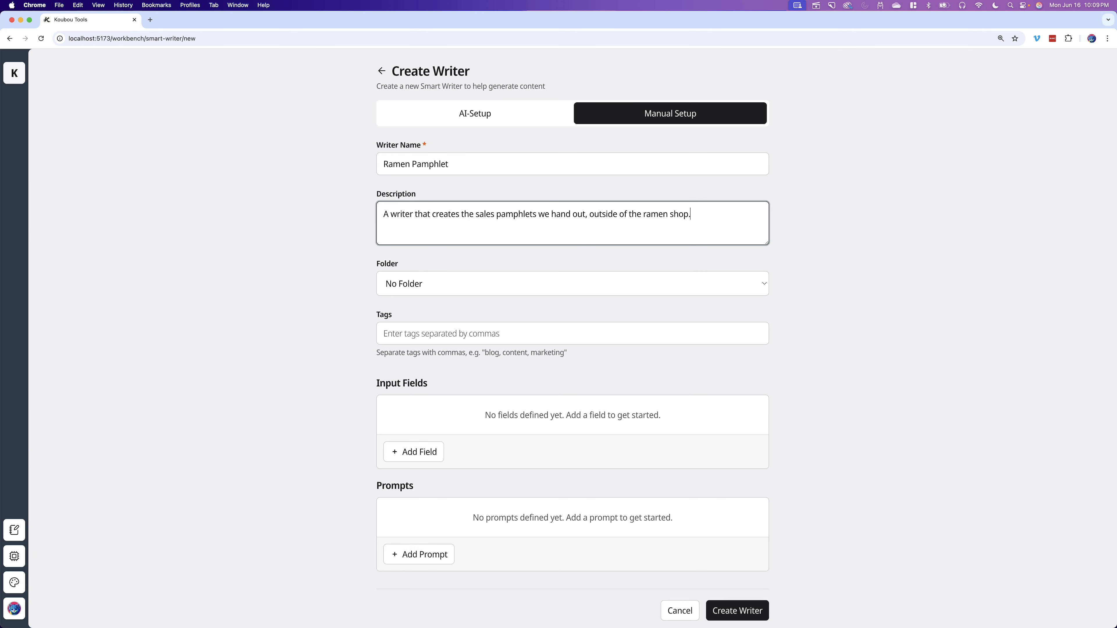
key(super+Tab)
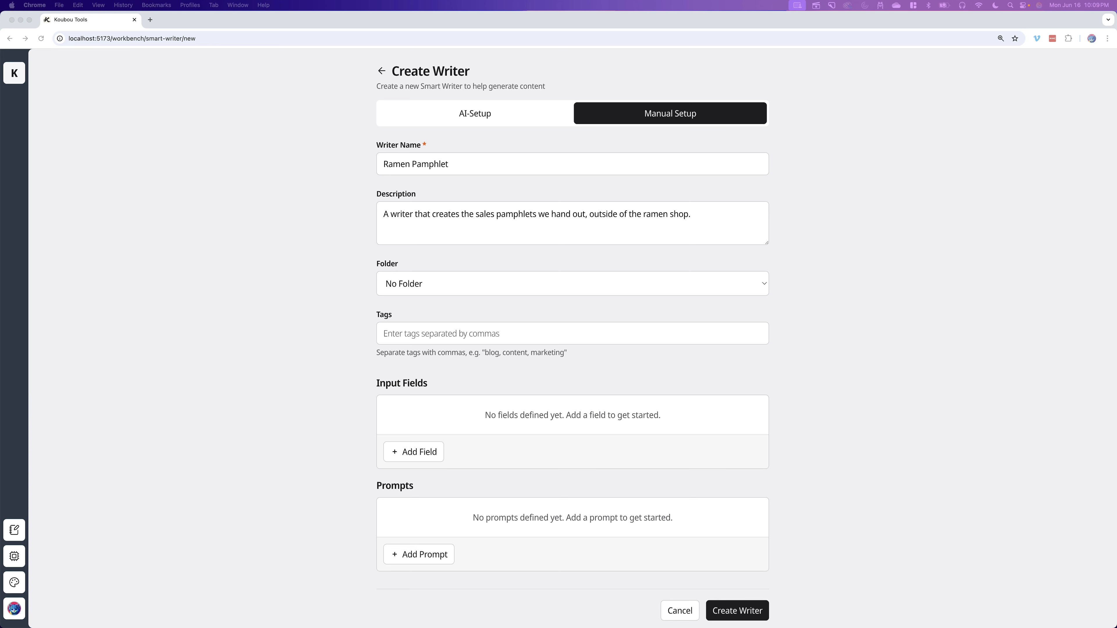
click(296, 187)
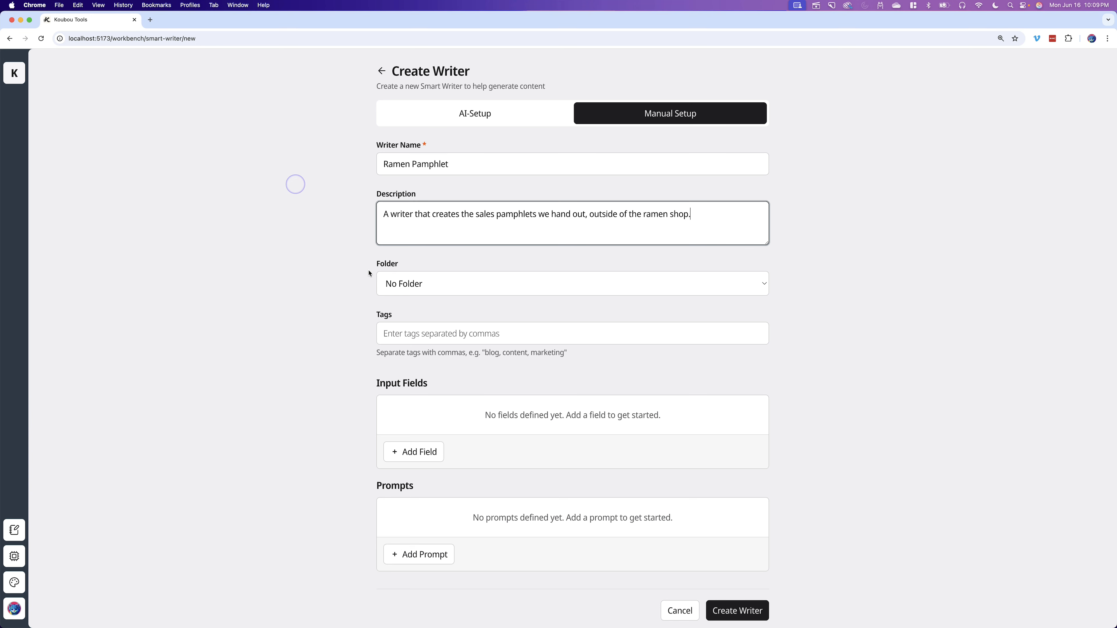
- Add a single-line text input field named "The Deal" and save it
click(409, 454)
click(929, 101)
text(The Deal)
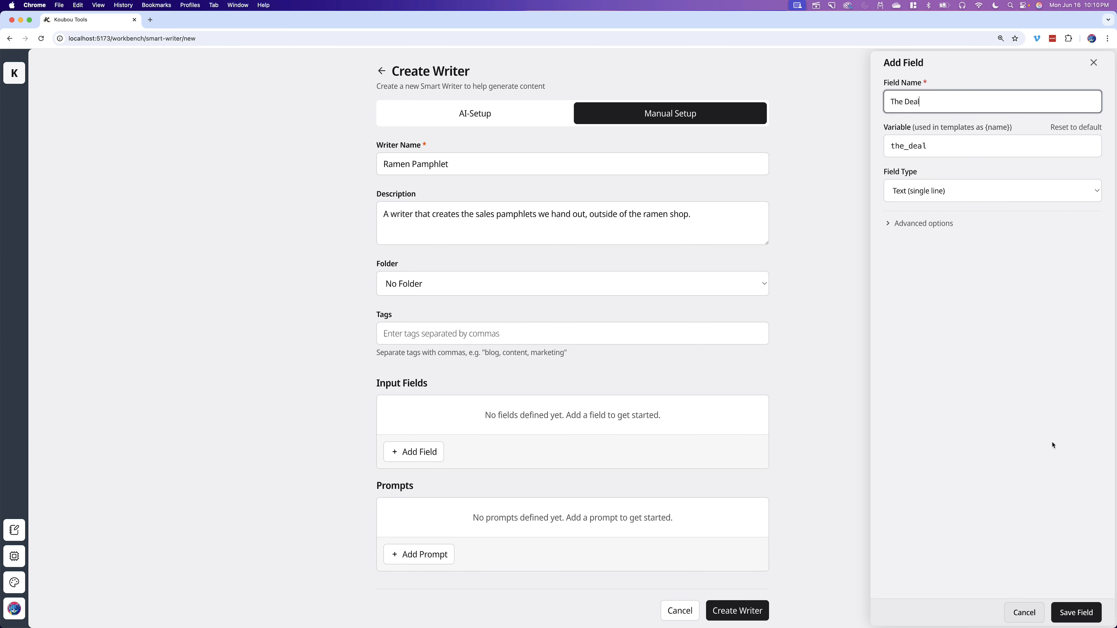
click(1076, 613)
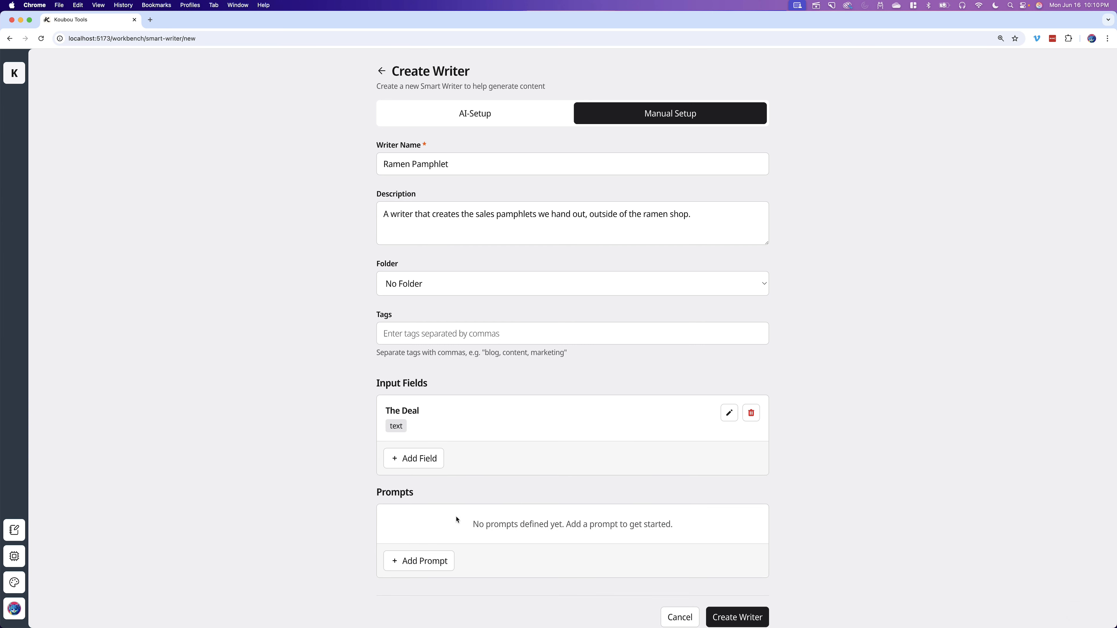
- Add a prompt and replace its system message with the pasted ramen-shop marketing director instructions
click(433, 561)
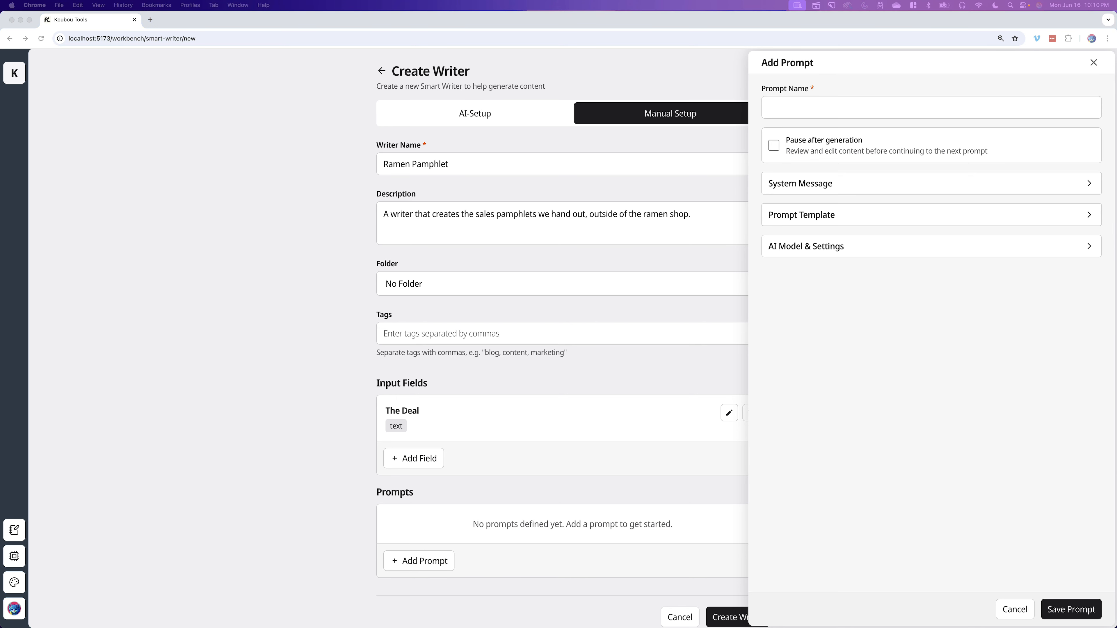
click(843, 179)
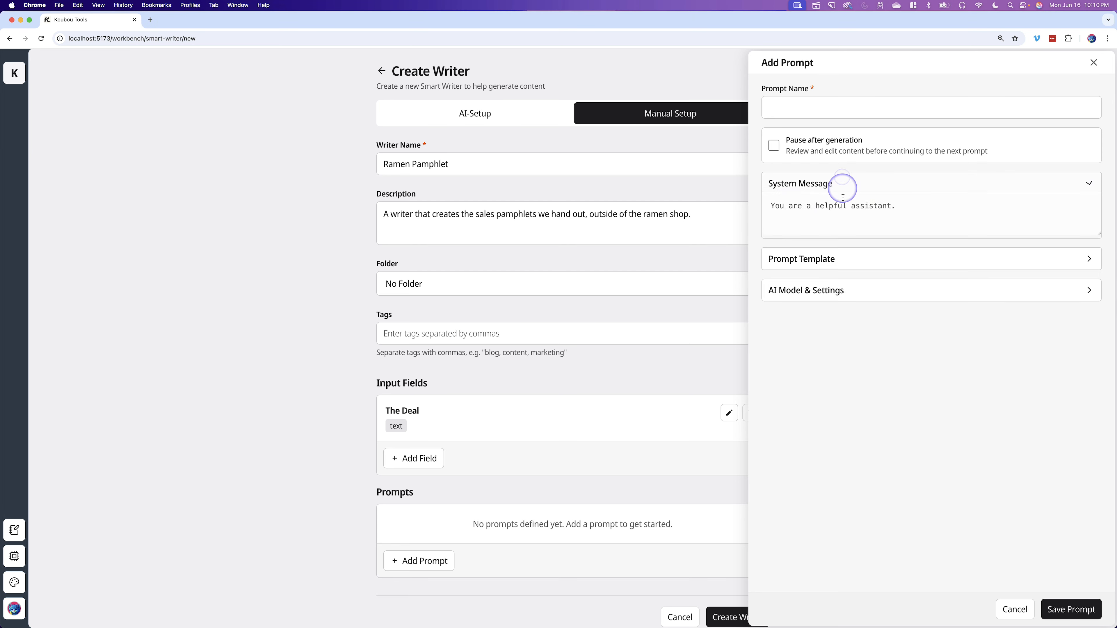
drag(921, 209, 770, 209)
text(You are the marketing director for a ramen shop in downtown Shibuya. We often hire staff who stand out front of the shop and hand out pamphlets with deals on them since we’re right on the busy road. Your task is to help draft the copy for that pamphlet.  It should be super short and catchy. Pedestrians aren’t going to stop to read a ton of text. Just a big hook with deal. We’ll use this text on a cool graphic of our shop/menu.)
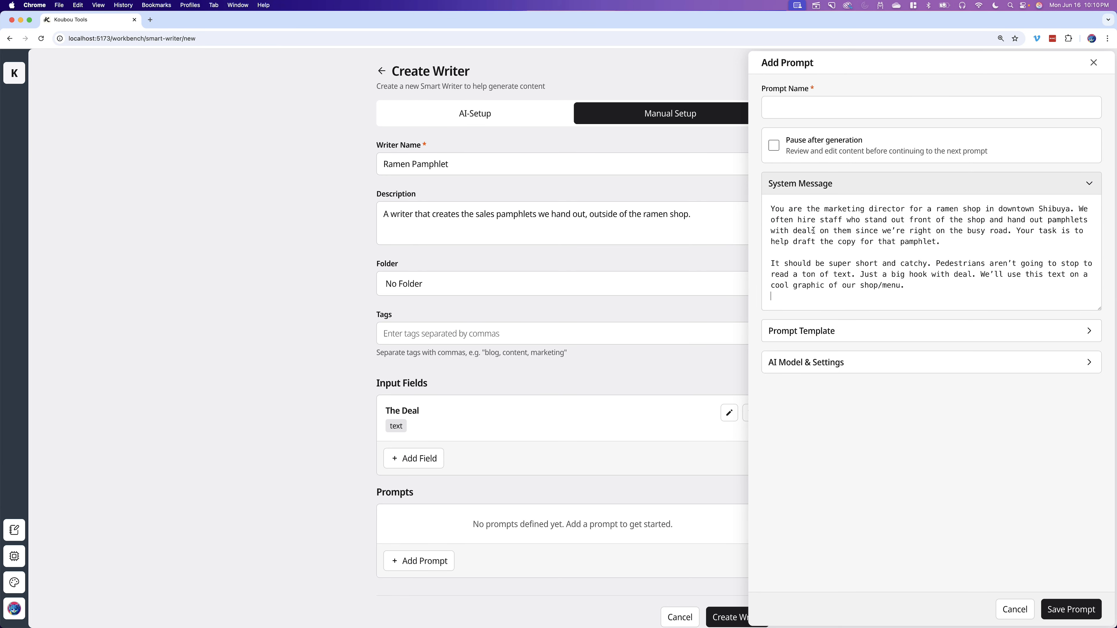
key(BackSpace)
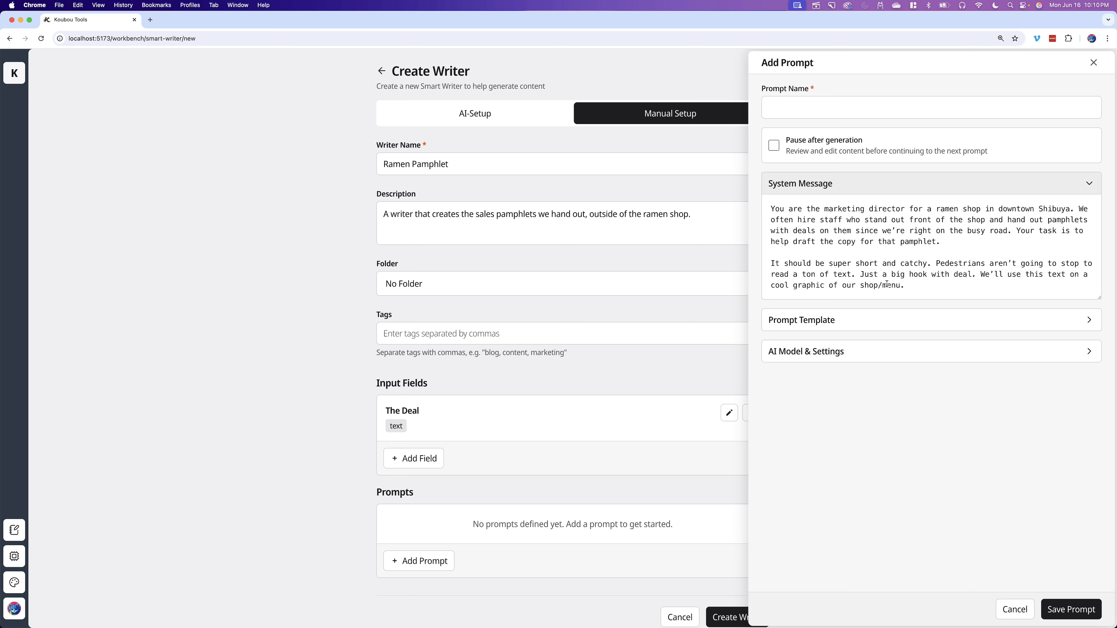
- Paste the prompt template asking for catchy pamphlet copy for the deal using {{the_deal}}
click(849, 190)
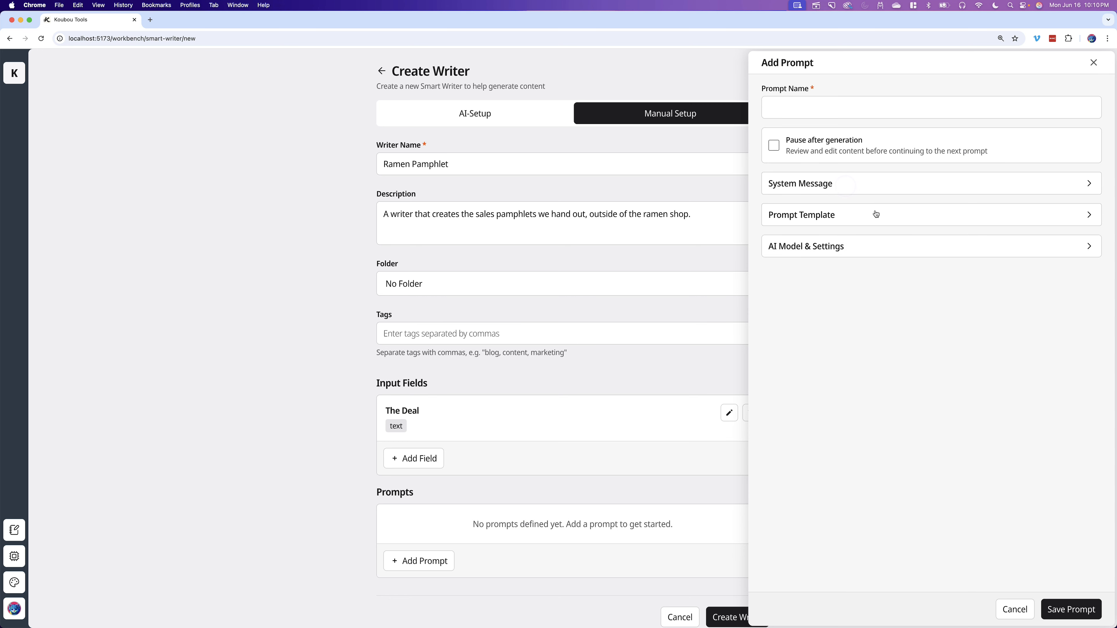
click(856, 219)
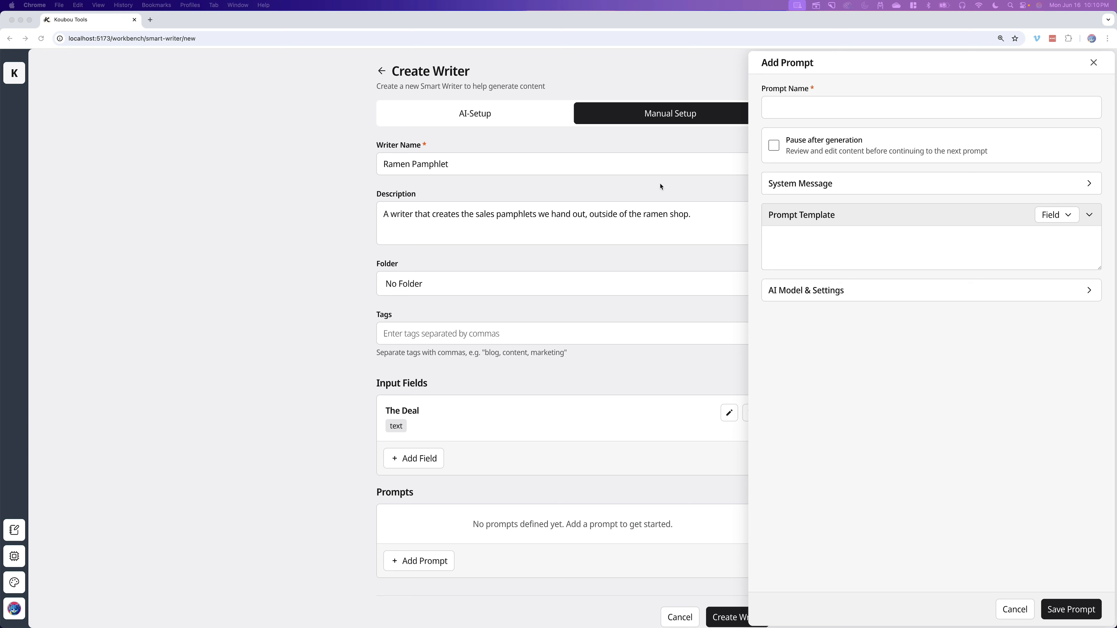
click(831, 250)
text(Write the pamphlet copy for this deal: {{the_deal}}  Make sure it’s catchy and remember, super short and too the point.)
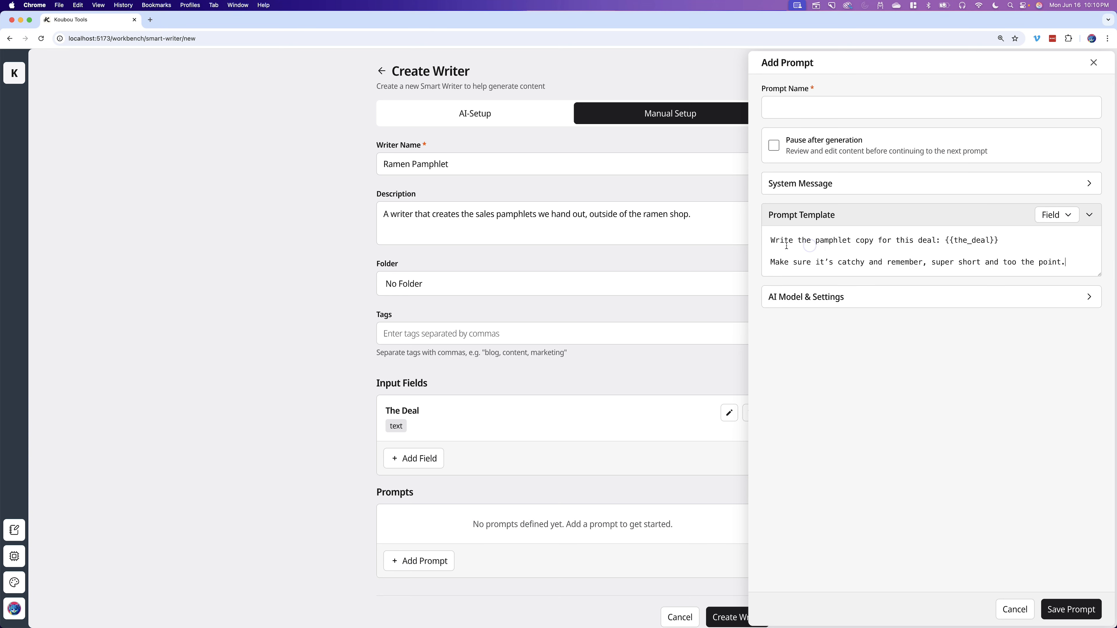
click(1074, 219)
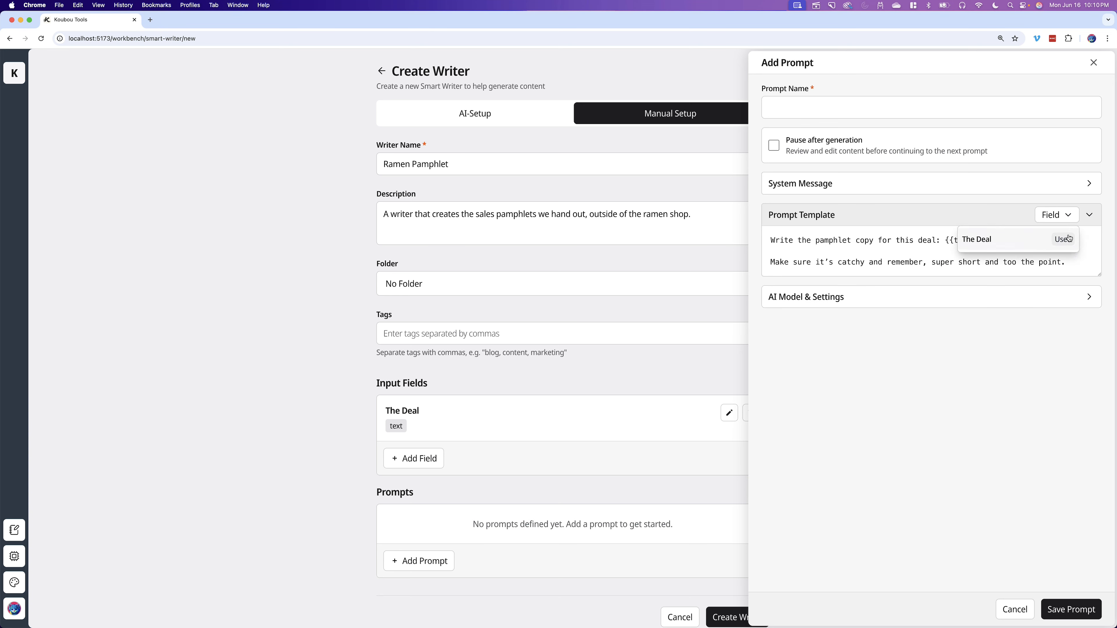
click(1010, 214)
click(957, 217)
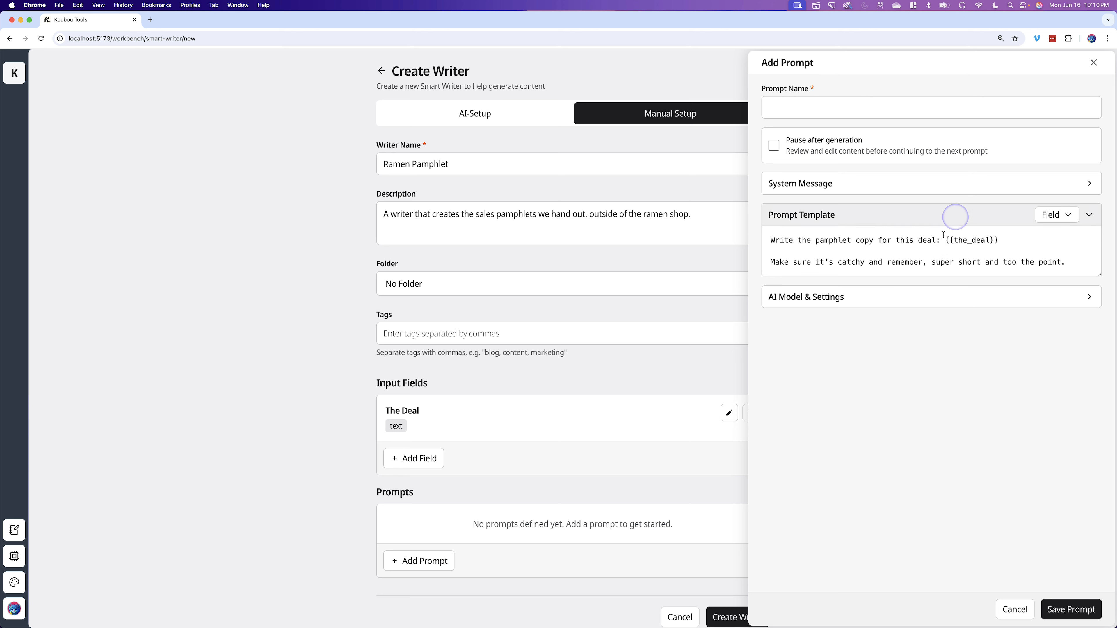
drag(1005, 241, 947, 242)
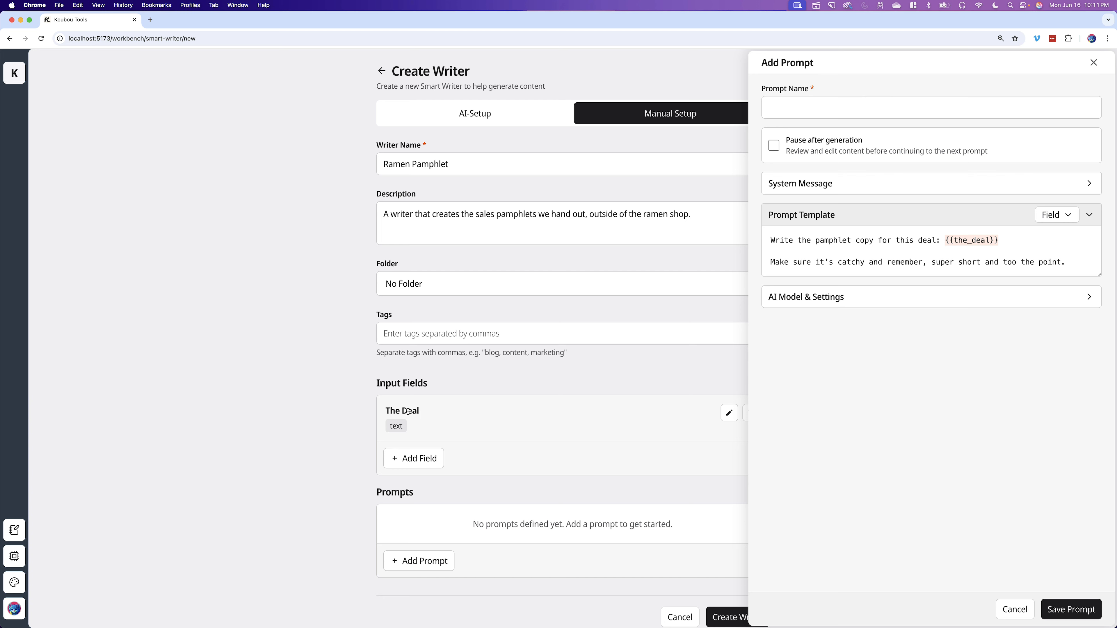
- Examine the prompt's AI model settings and the list of available cloud models
click(831, 215)
click(813, 247)
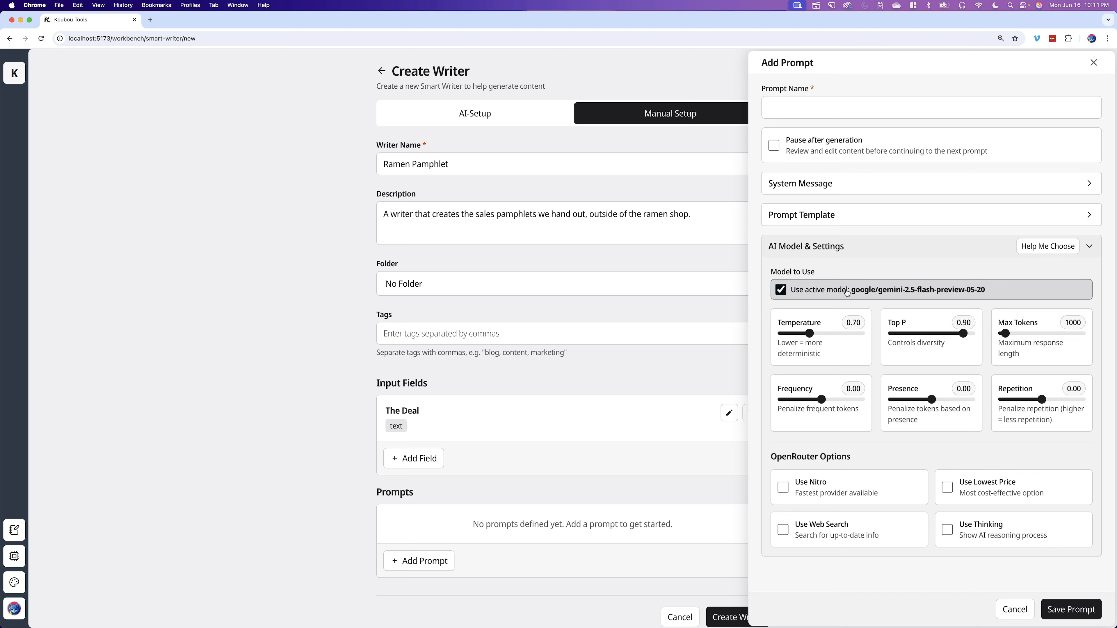
click(15, 558)
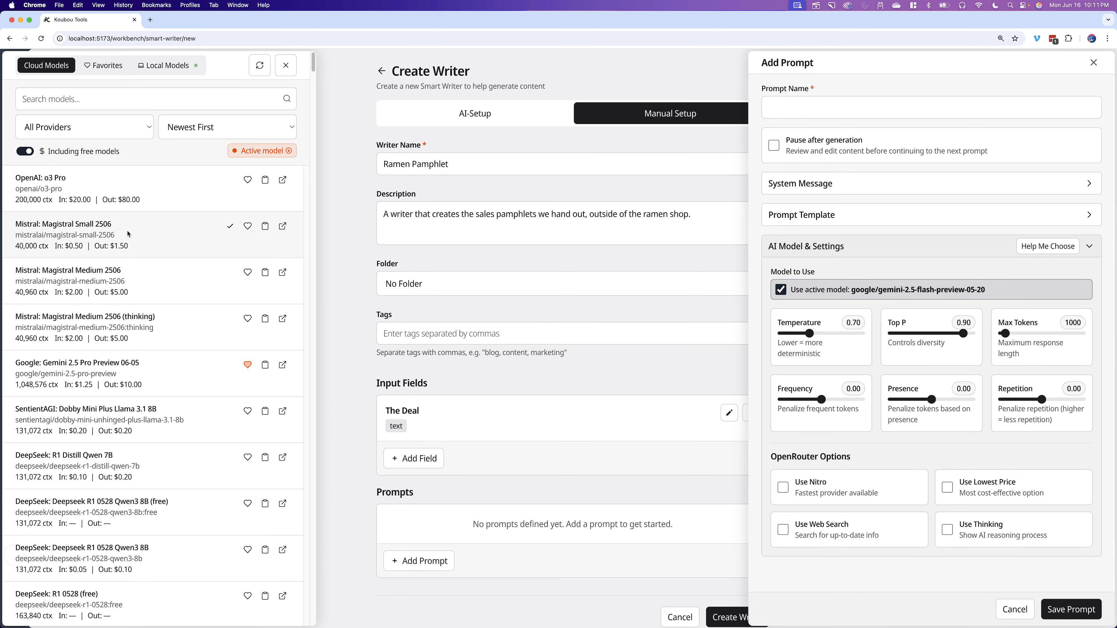
click(256, 149)
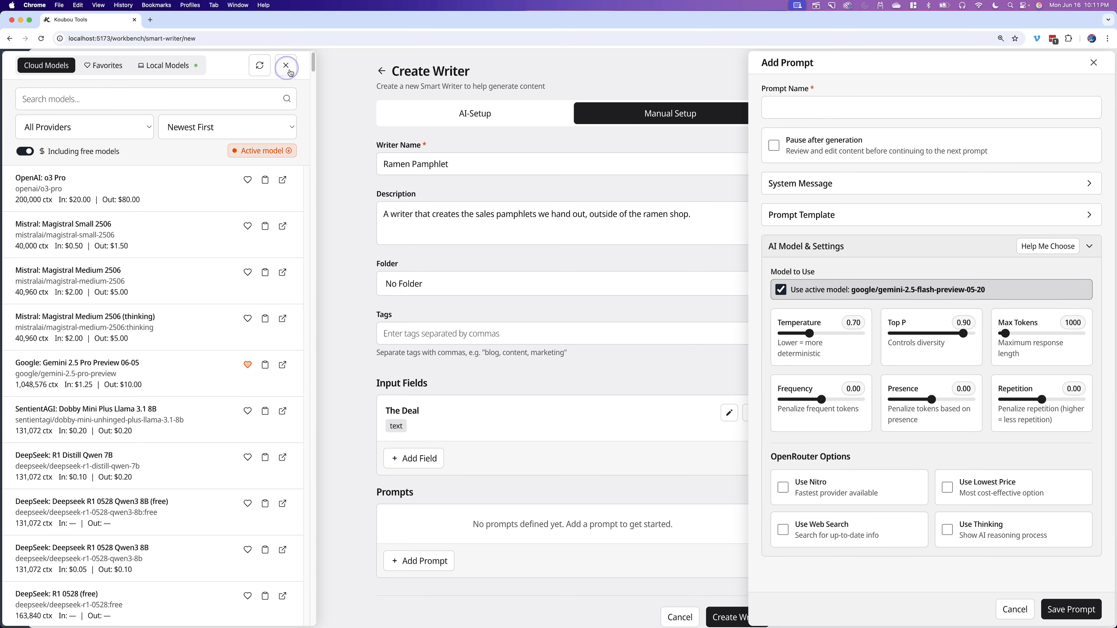
click(286, 68)
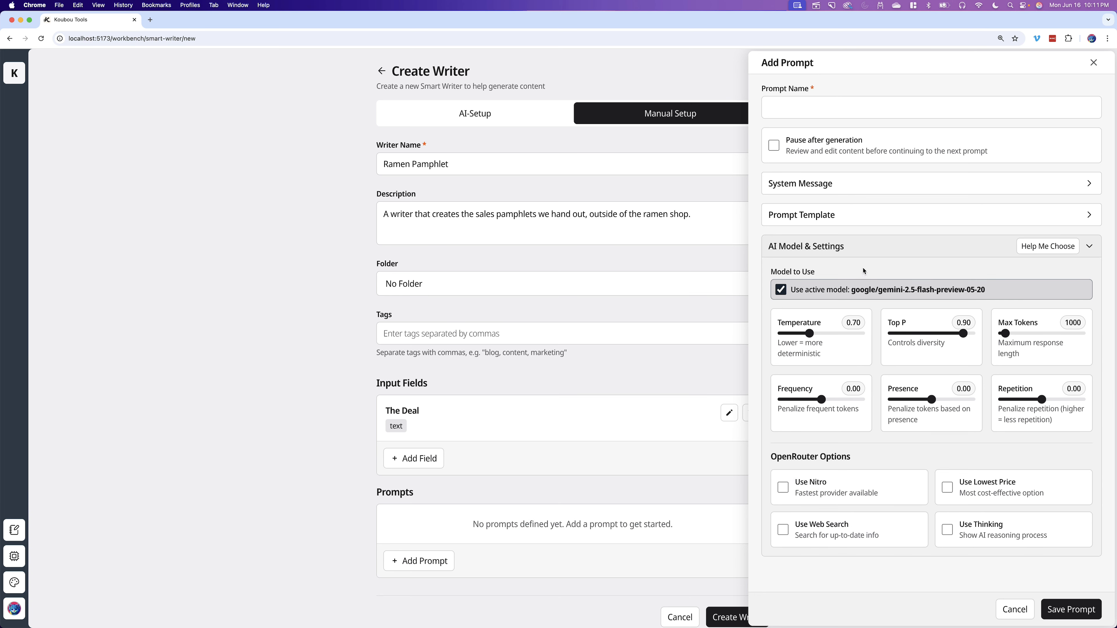
click(865, 256)
- Name the prompt "Create Pamphlet" and save it
click(811, 110)
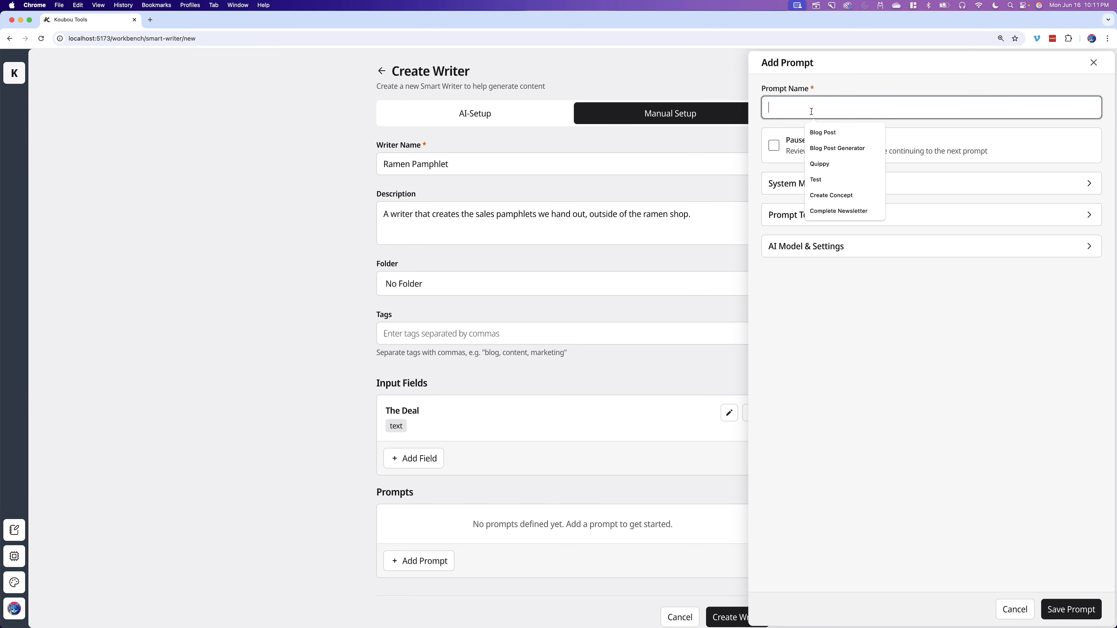
text(Create Pa)
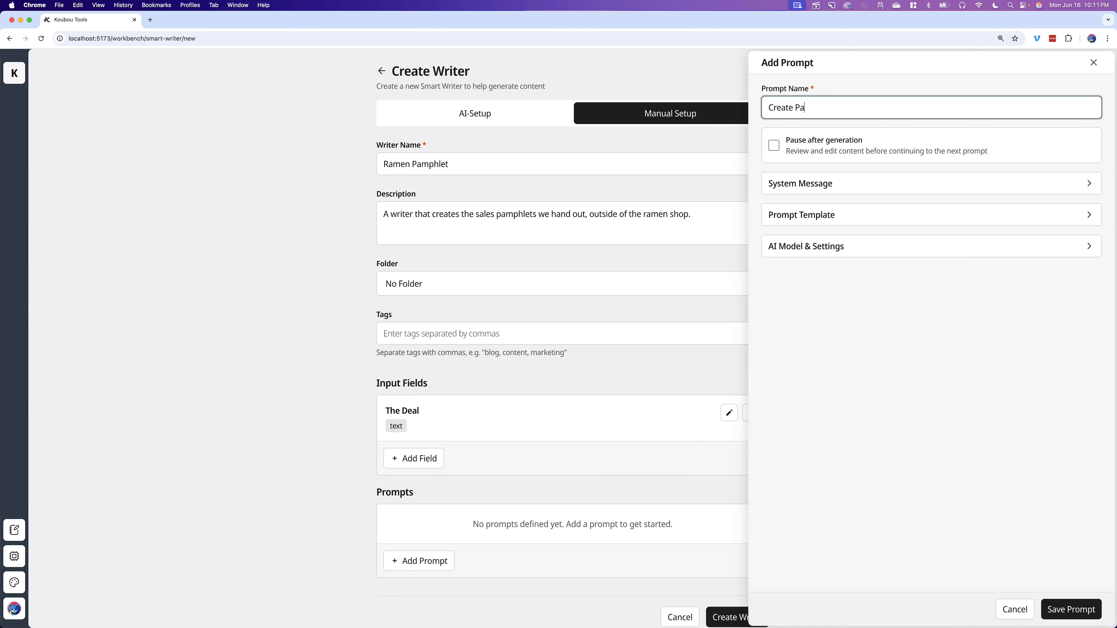
text(mphlet)
click(1079, 610)
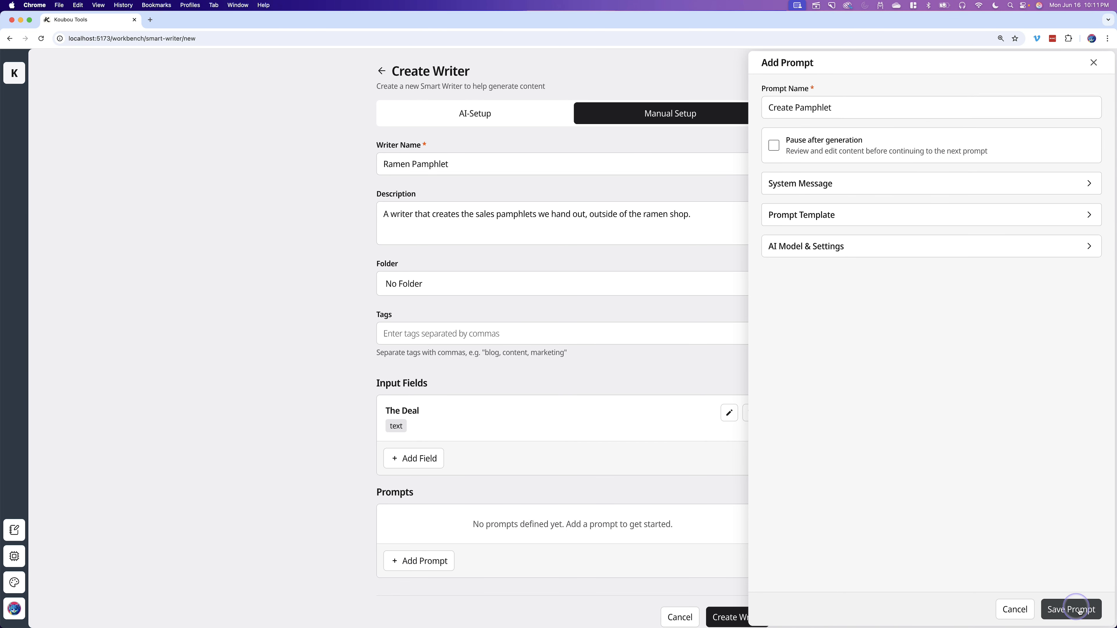
- Create the Ramen Pamphlet writer
scroll(496, 417, down, 1)
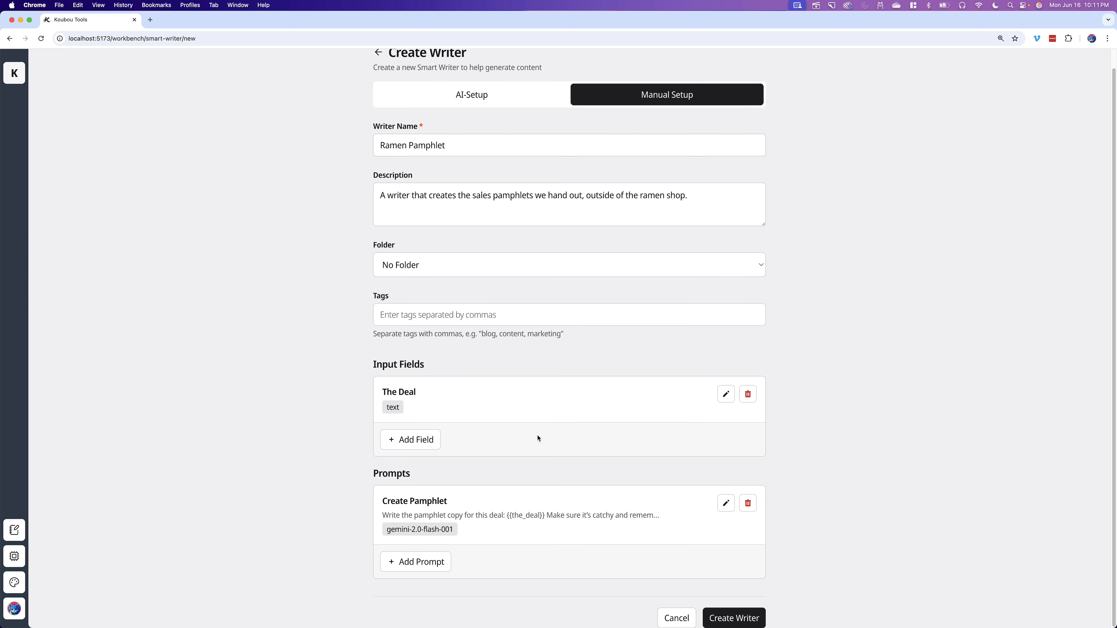
click(738, 621)
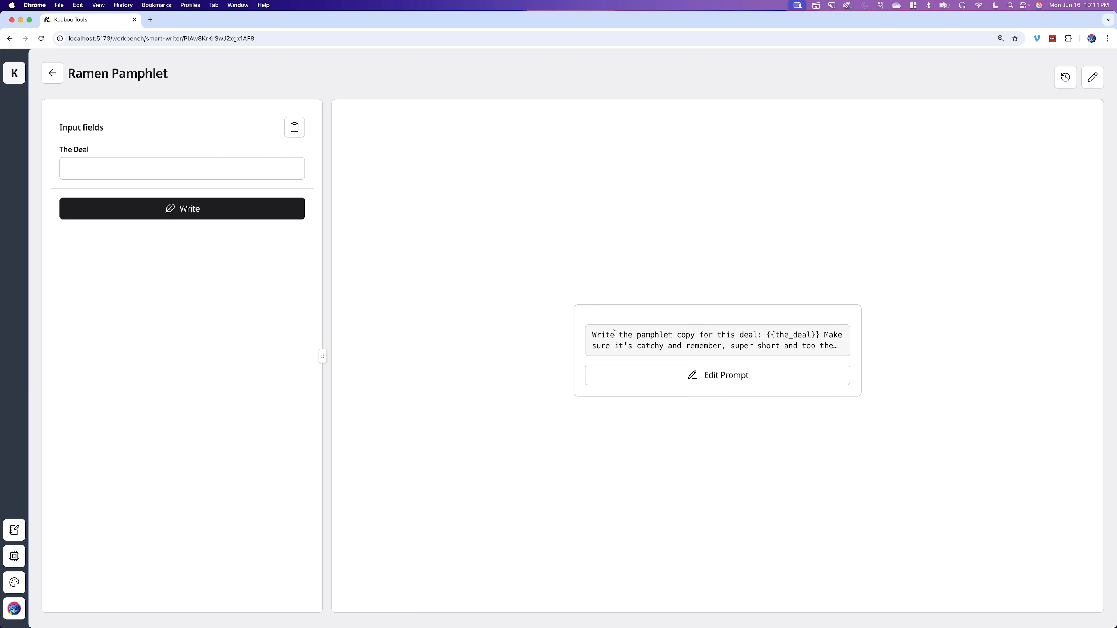
- Enter the deal "30% our signature ramen for the next 30 minutes" and generate the pamphlet copy
click(153, 171)
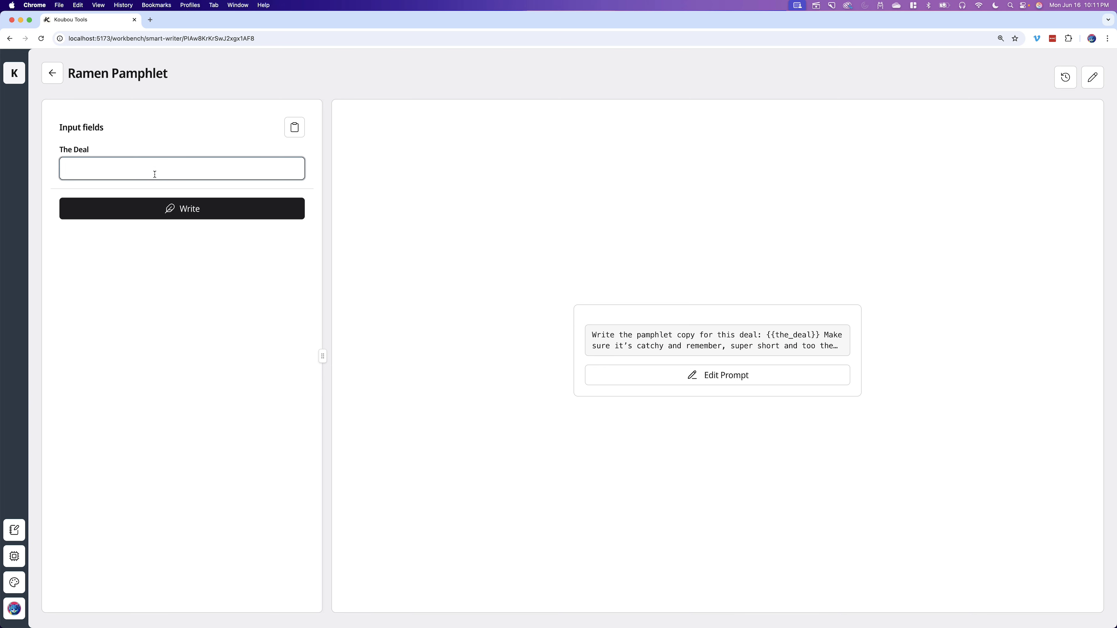
text(30% our signature ramen for th)
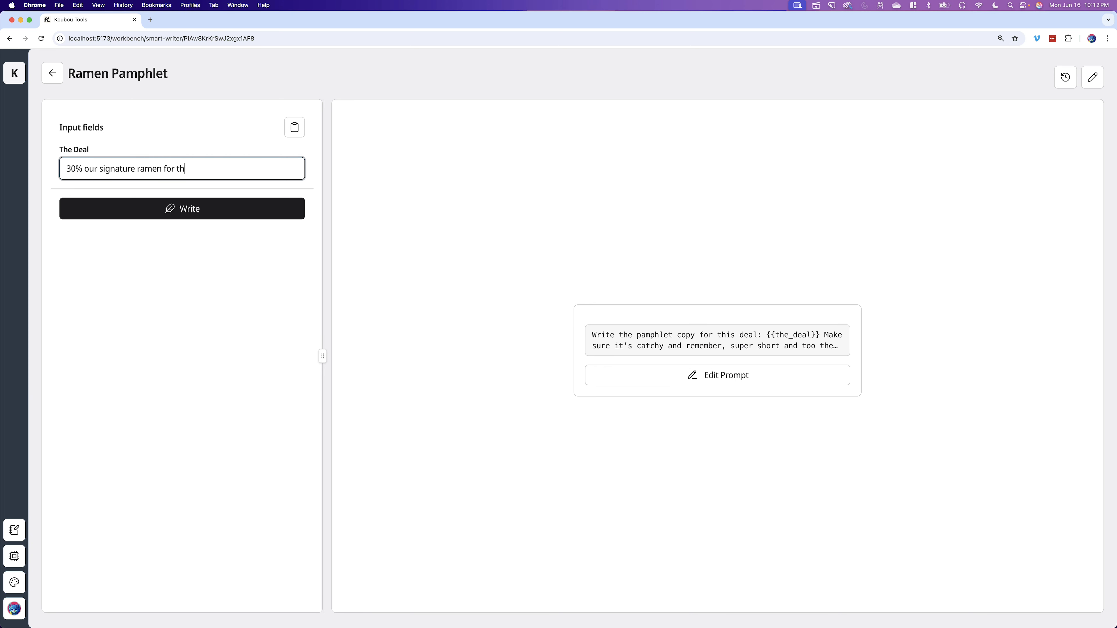
text(e next 30 minutes)
click(208, 201)
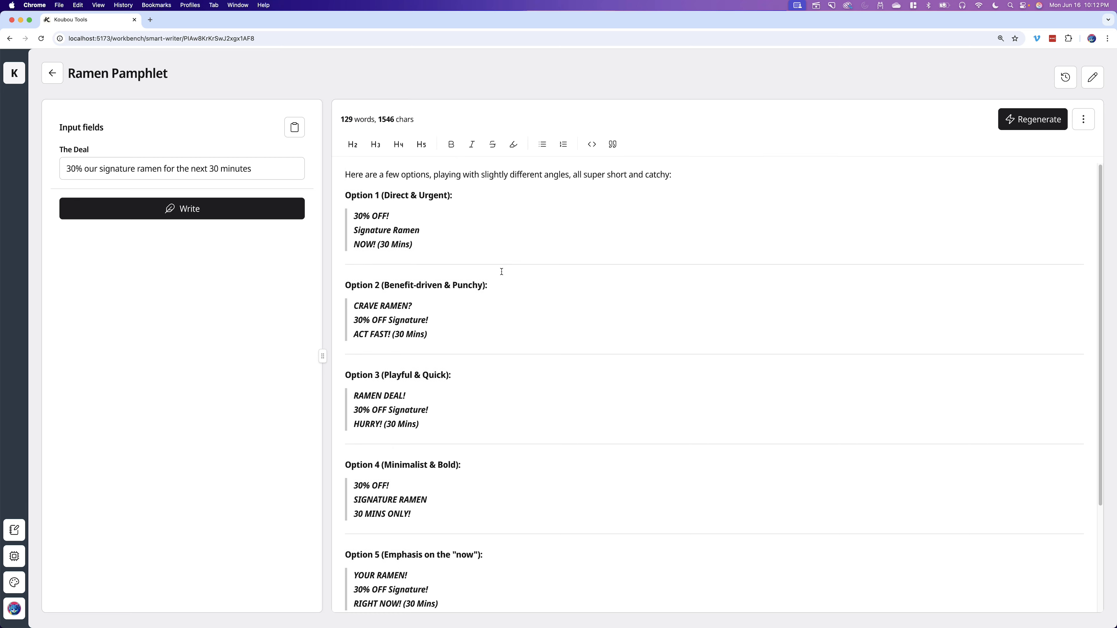
- Scroll through the generated pamphlet options
scroll(502, 269, down, 3)
scroll(501, 270, up, 3)
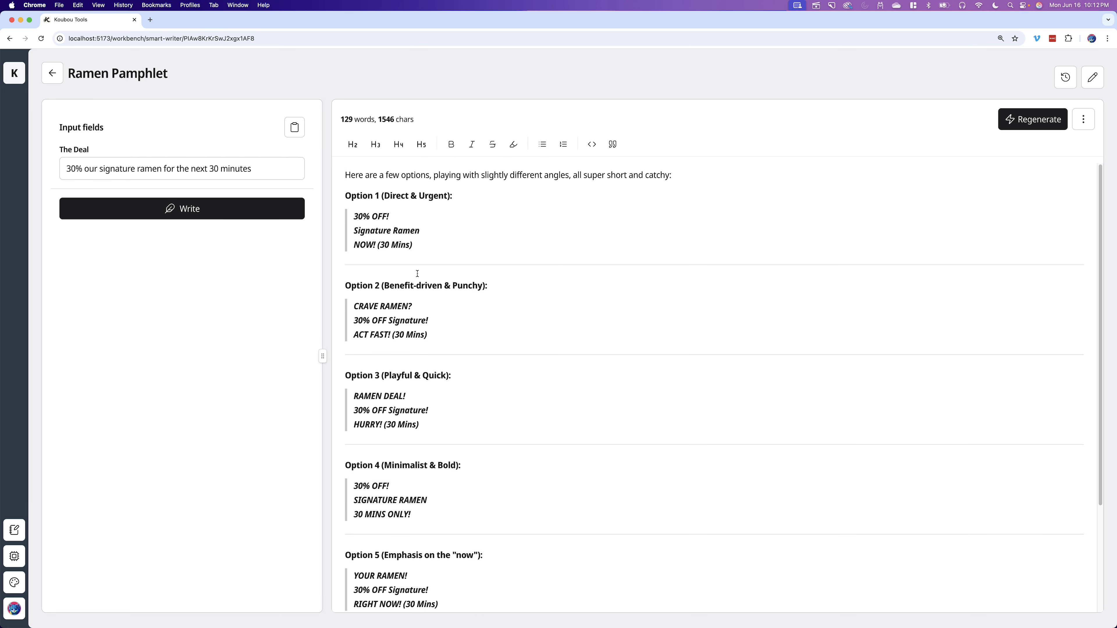
scroll(504, 210, down, 5)
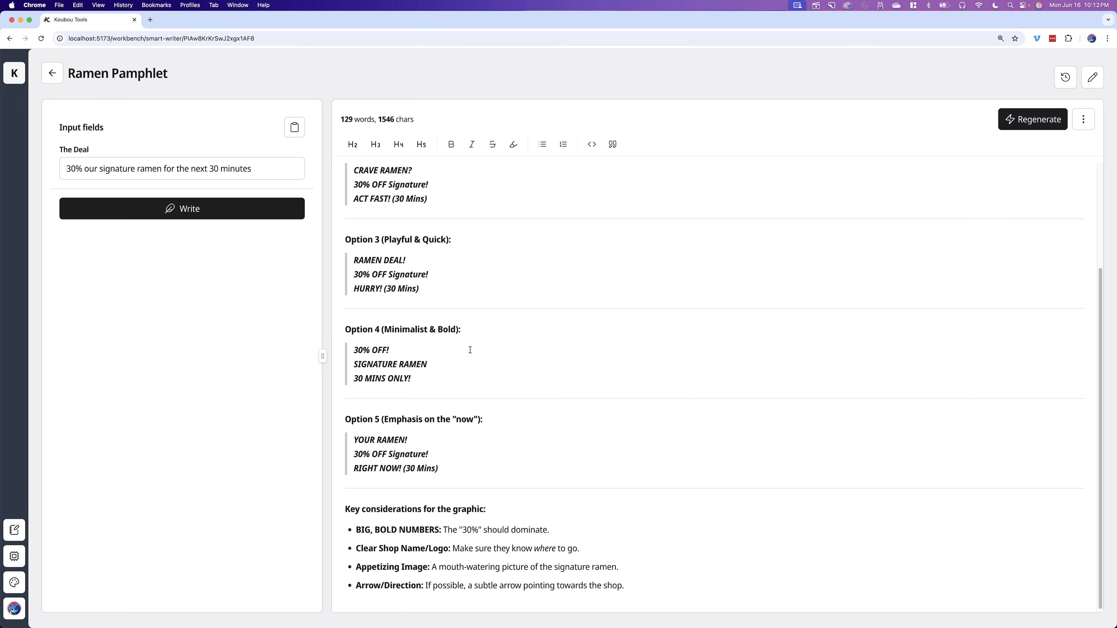
scroll(423, 440, up, 5)
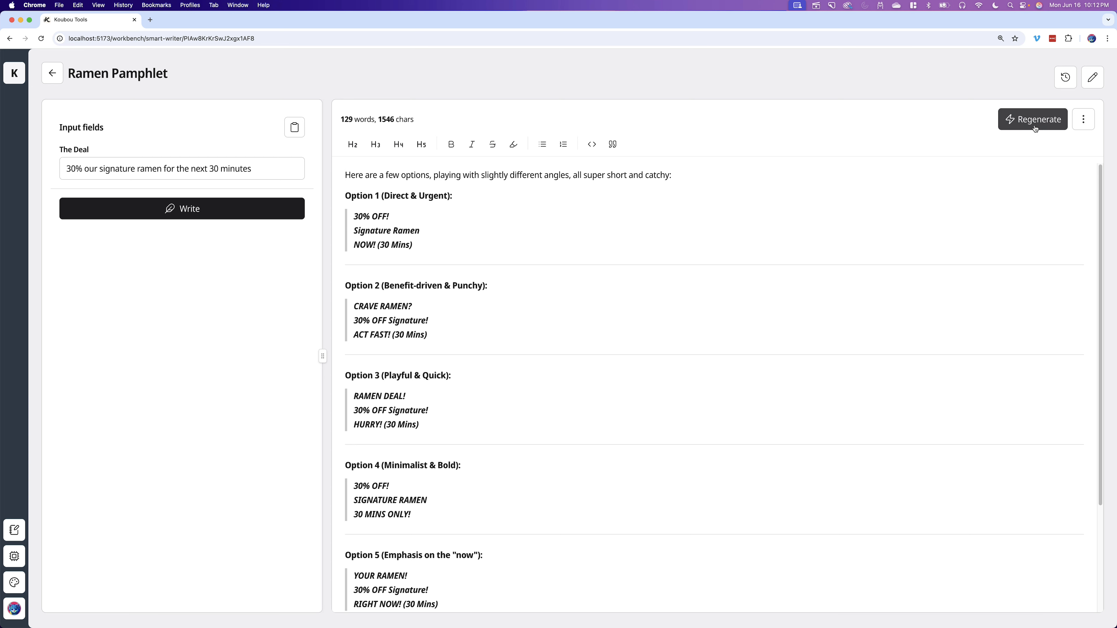
- Open the Create Pamphlet prompt for editing and review its prompt template
click(1083, 119)
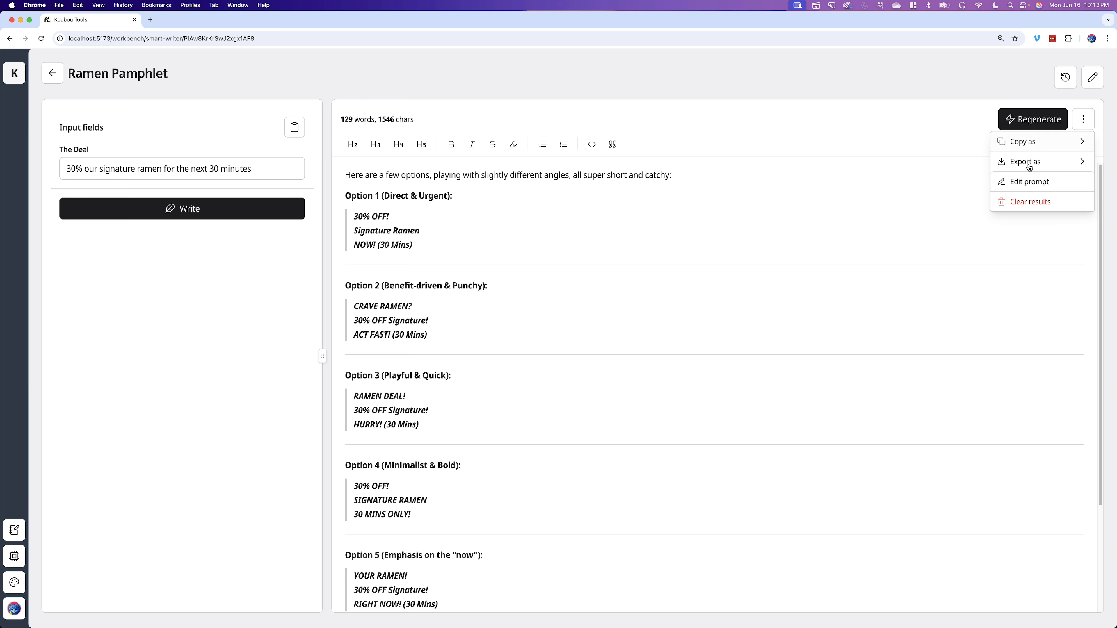
click(1030, 182)
click(815, 221)
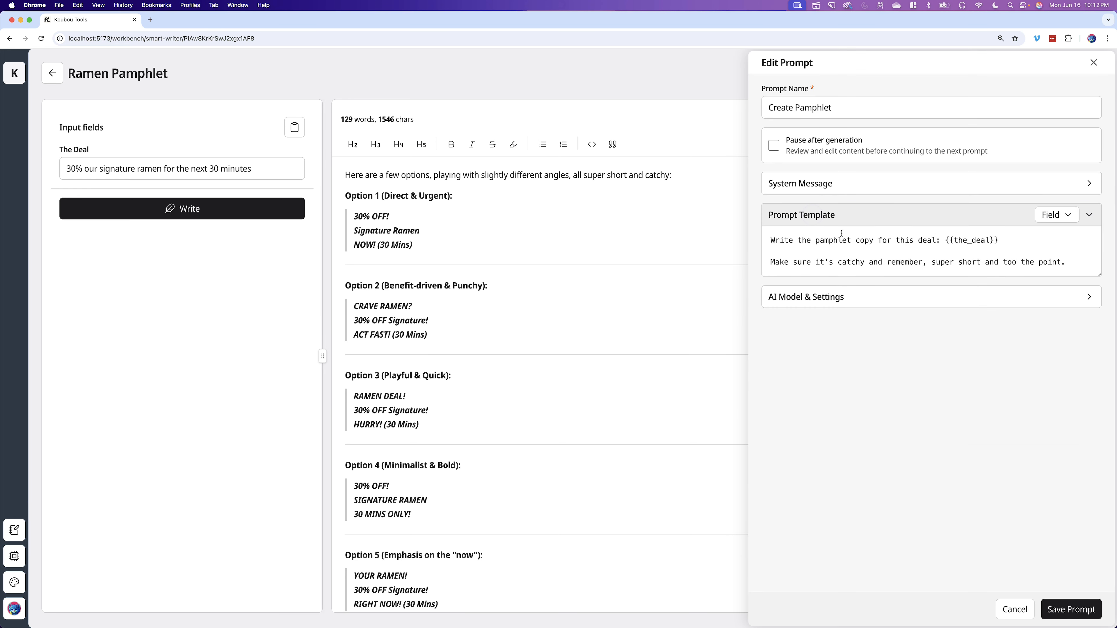
click(845, 216)
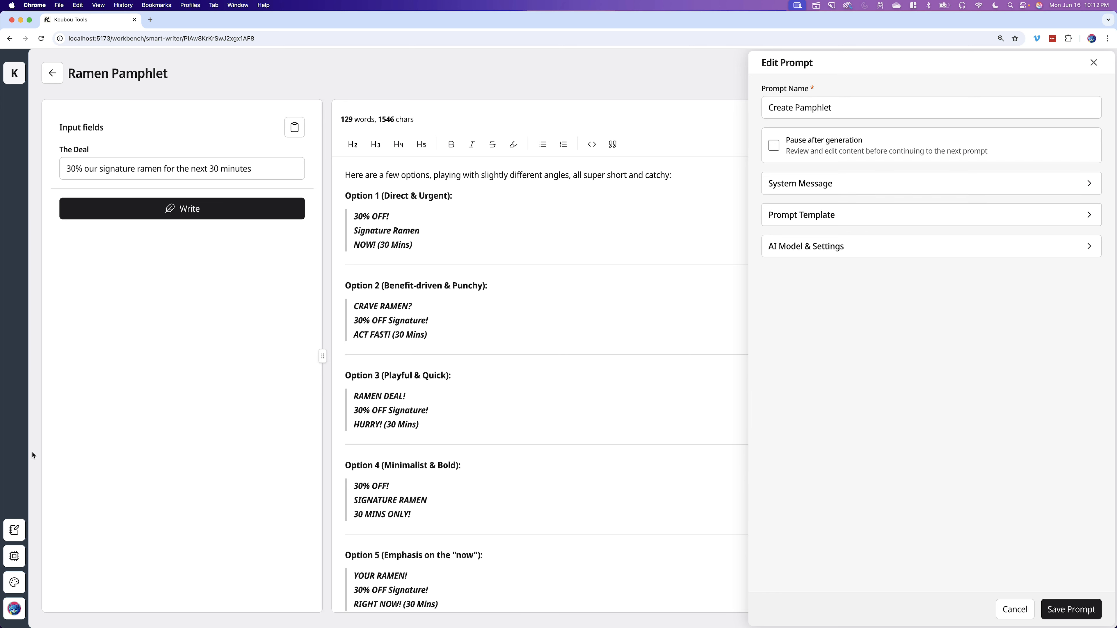
- Switch the active model to OpenAI: GPT-4.1 Mini from the favorite models list
click(13, 556)
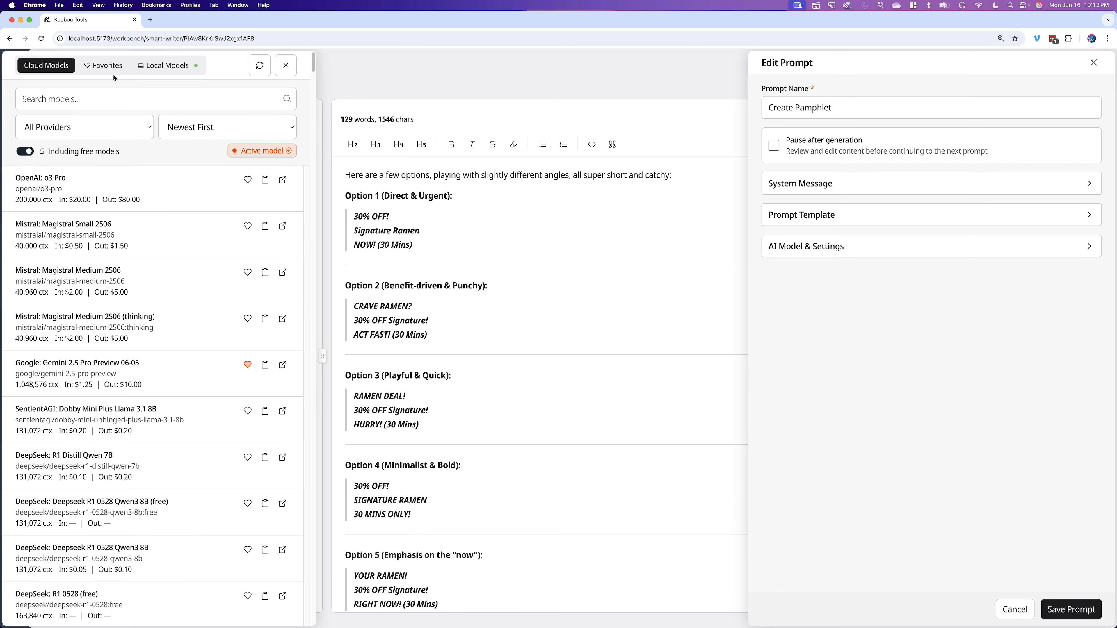
click(109, 66)
scroll(91, 251, down, 1)
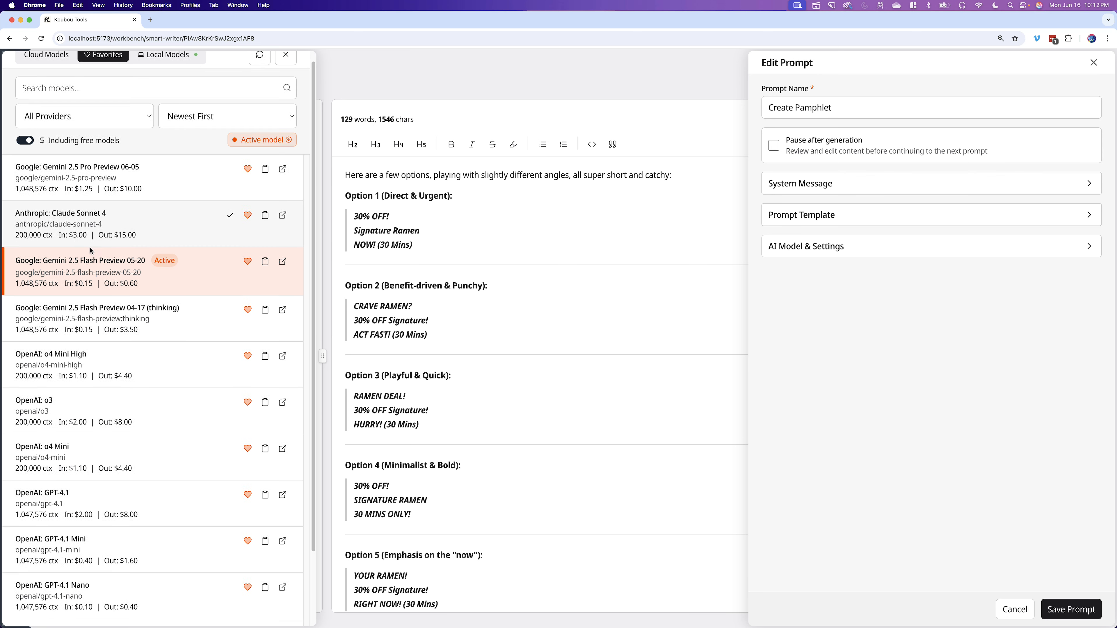
scroll(91, 250, down, 4)
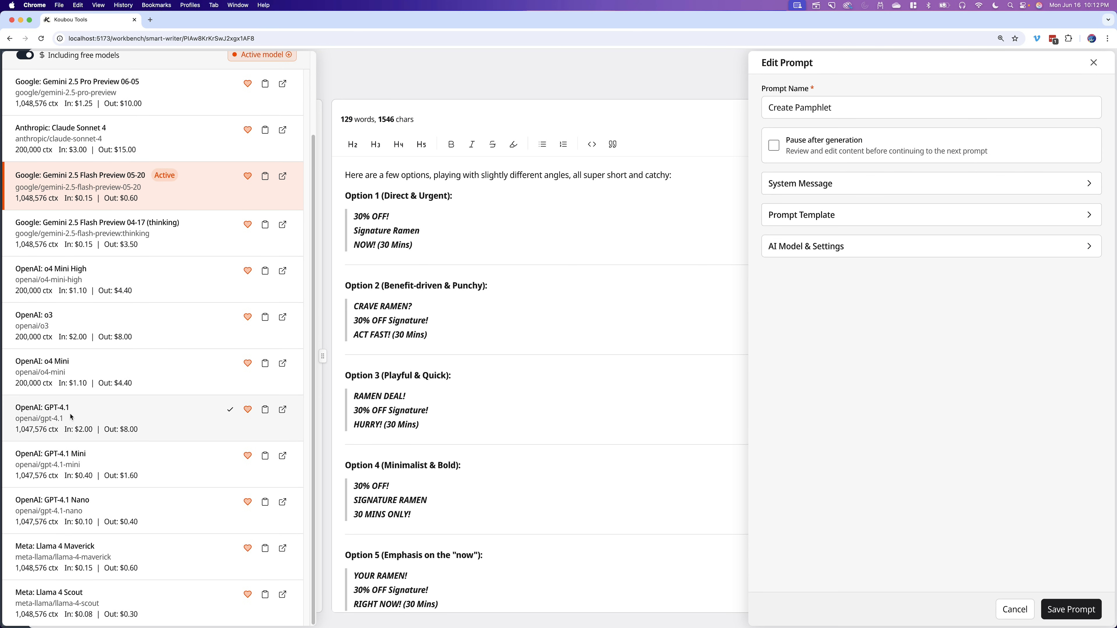
click(231, 456)
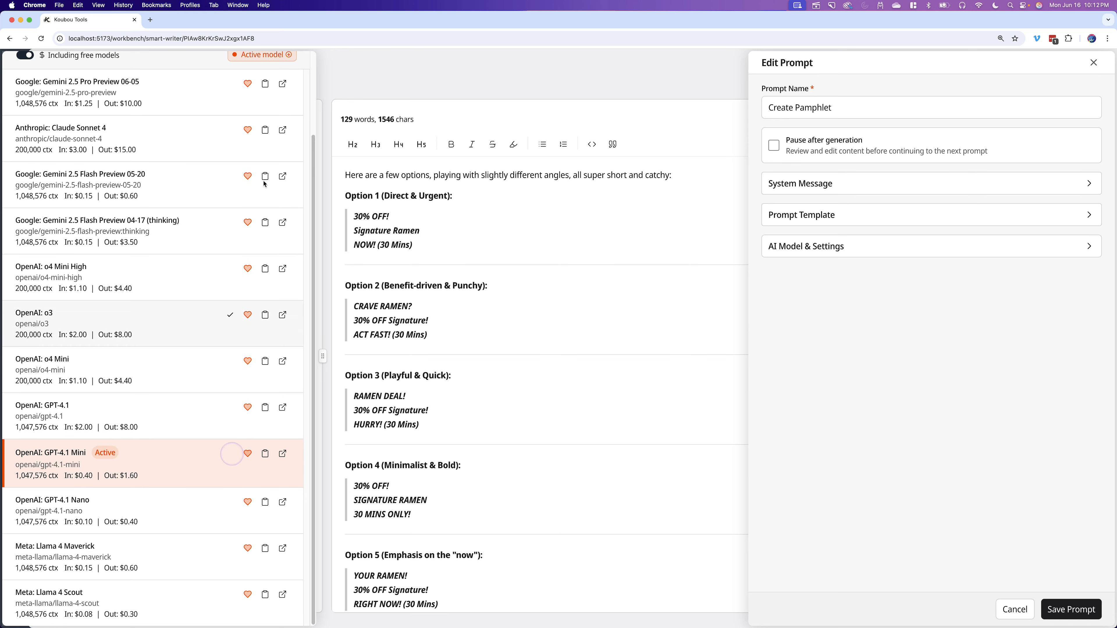
scroll(198, 144, up, 3)
scroll(216, 273, down, 3)
scroll(149, 410, up, 3)
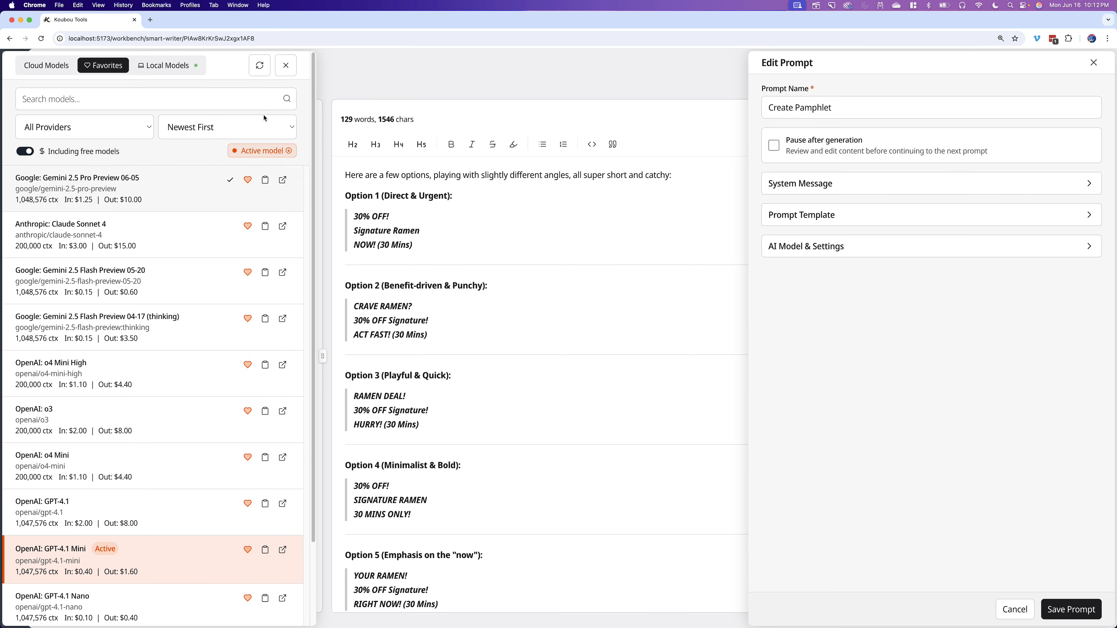
click(286, 65)
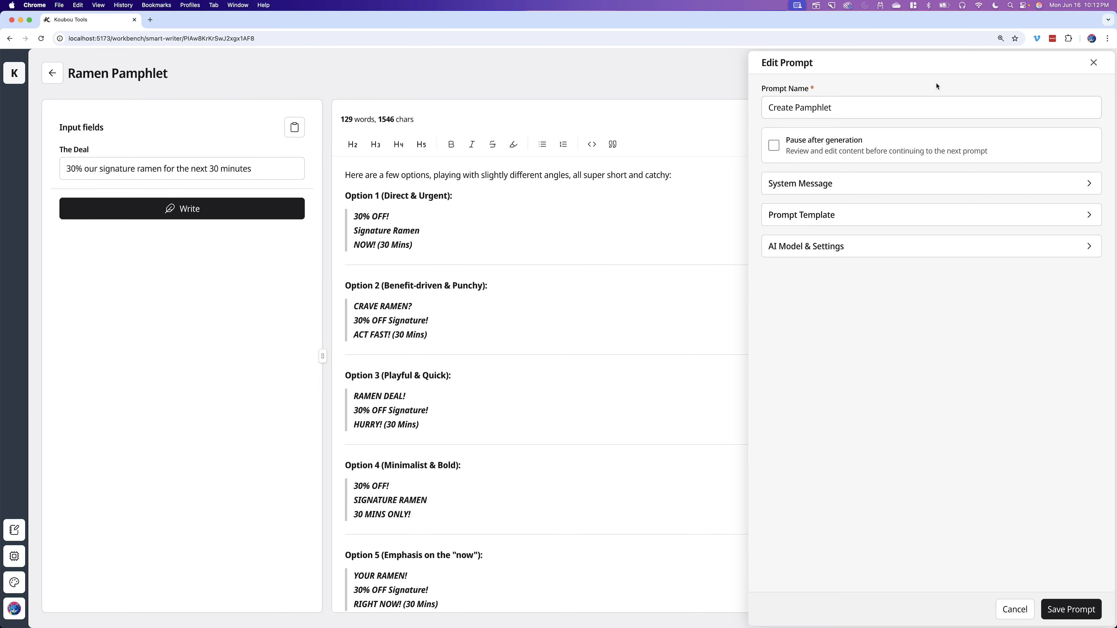
- Close the prompt editor and regenerate the pamphlet copy with the new model
click(1094, 63)
click(1032, 119)
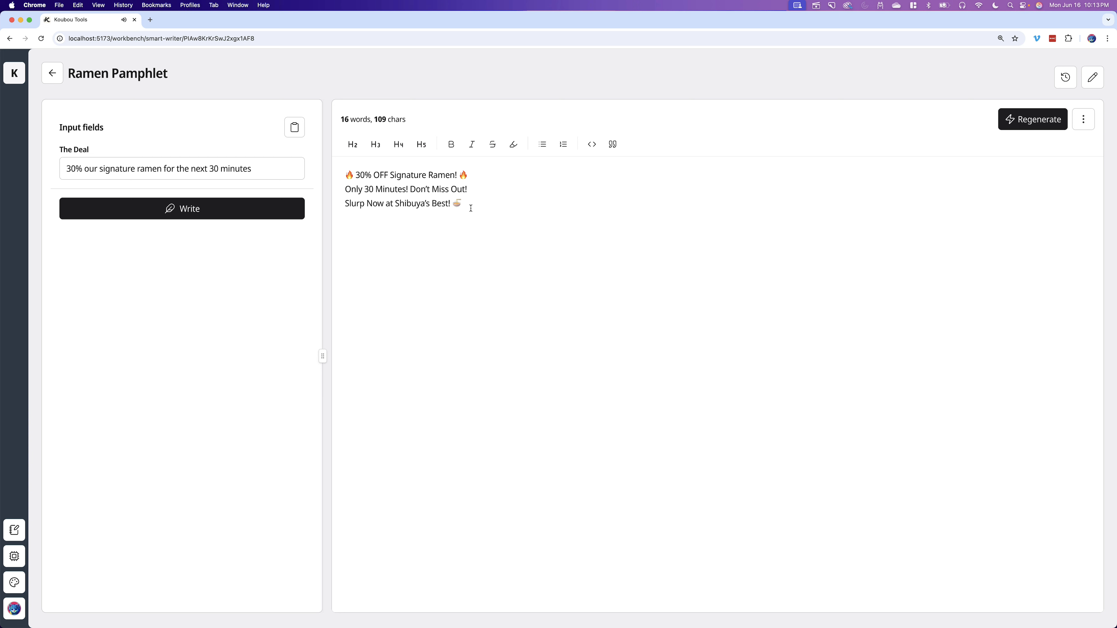
triple_click(474, 204)
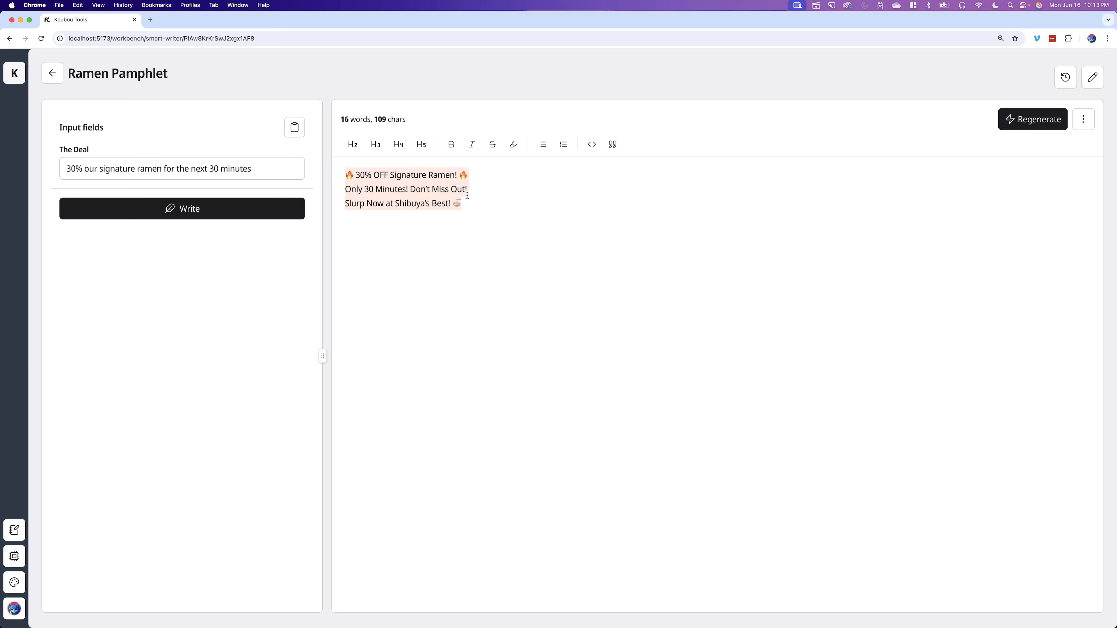
click(498, 212)
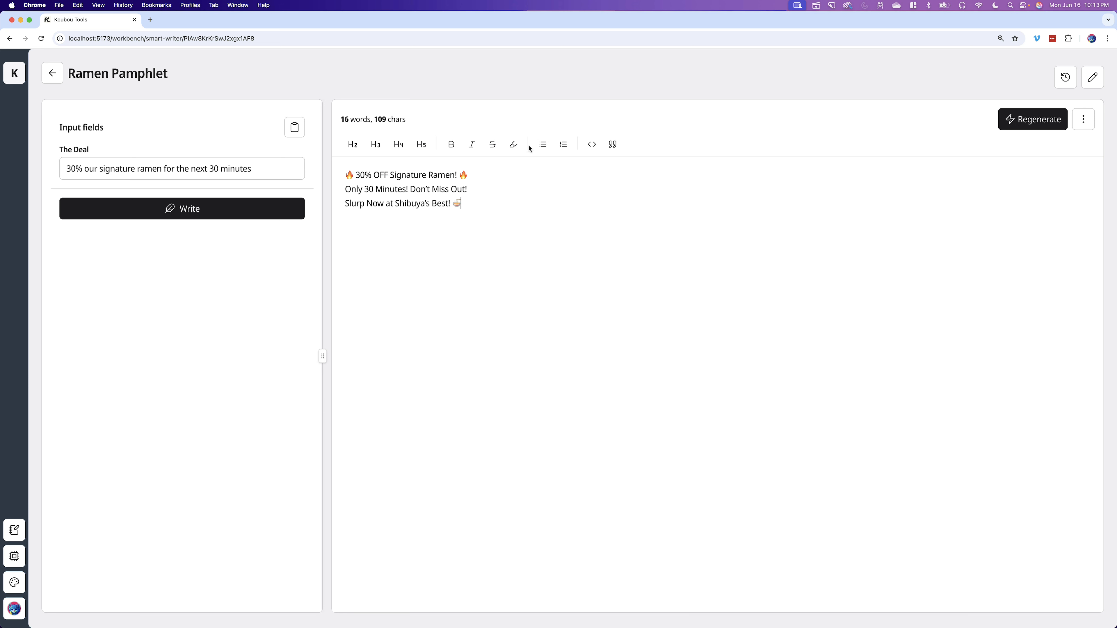
drag(264, 169, 12, 182)
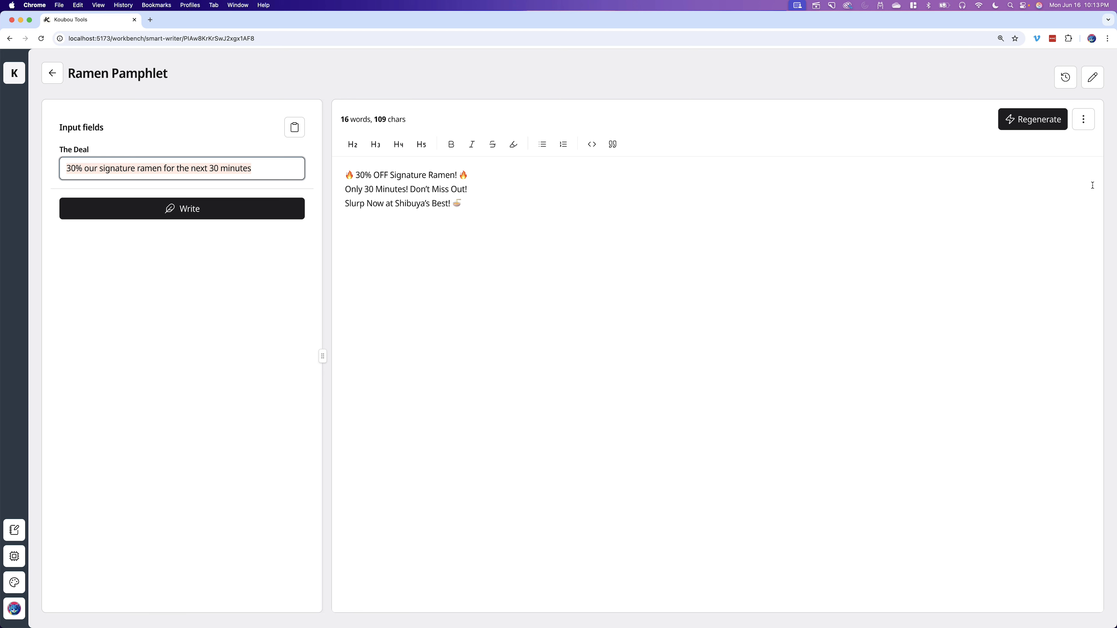
- Open the writer's settings and expand its Prompts section
click(1094, 79)
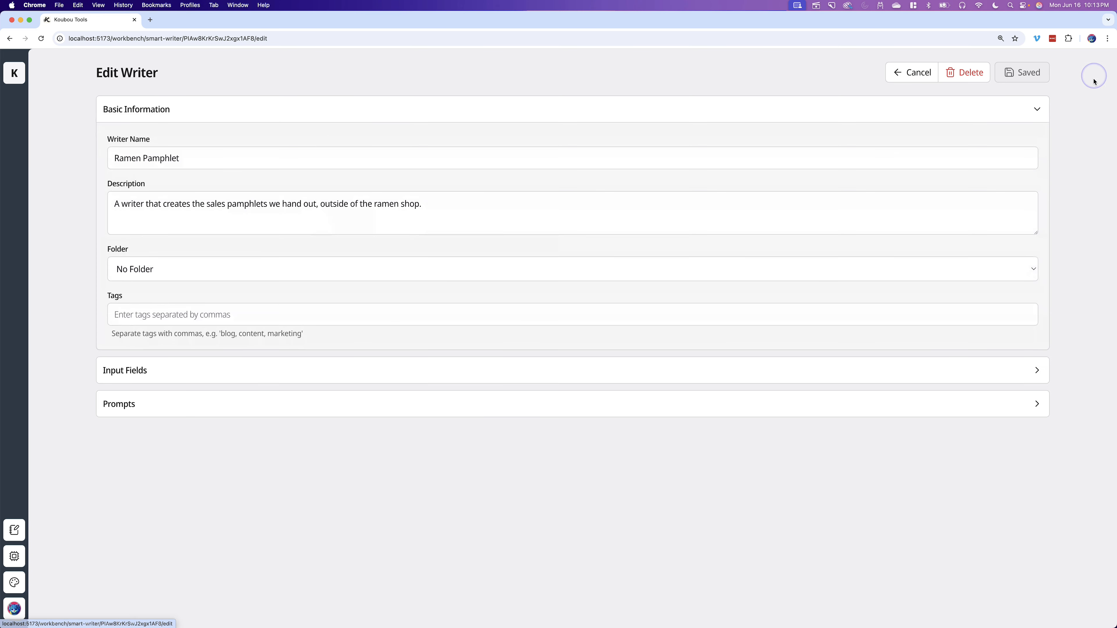
click(239, 111)
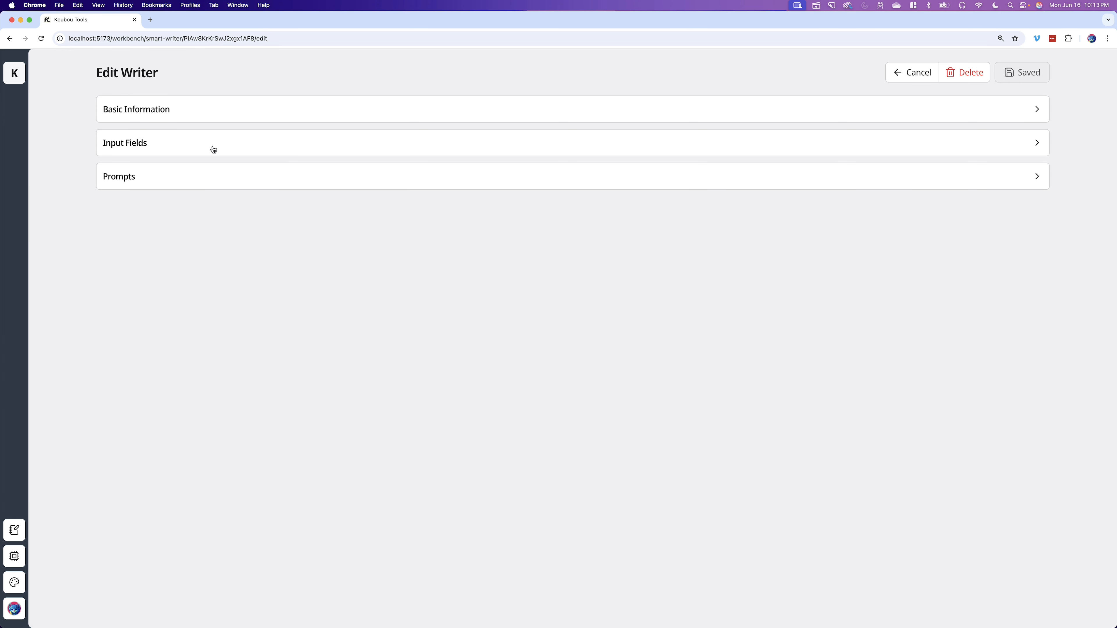
click(156, 177)
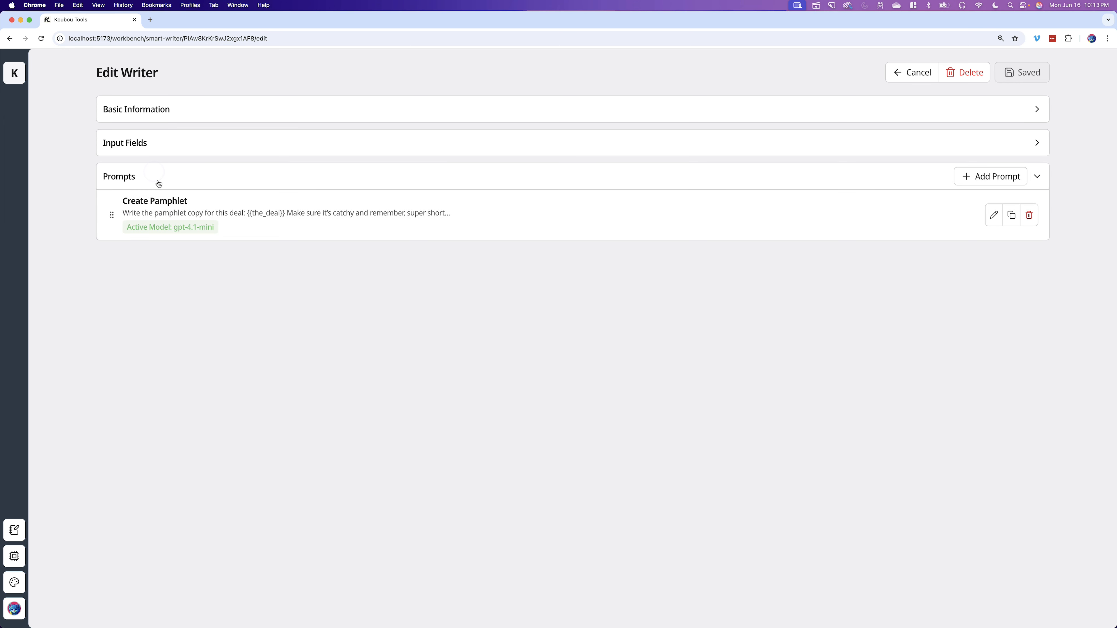
- Add a new prompt named Review Pamphlet
click(993, 181)
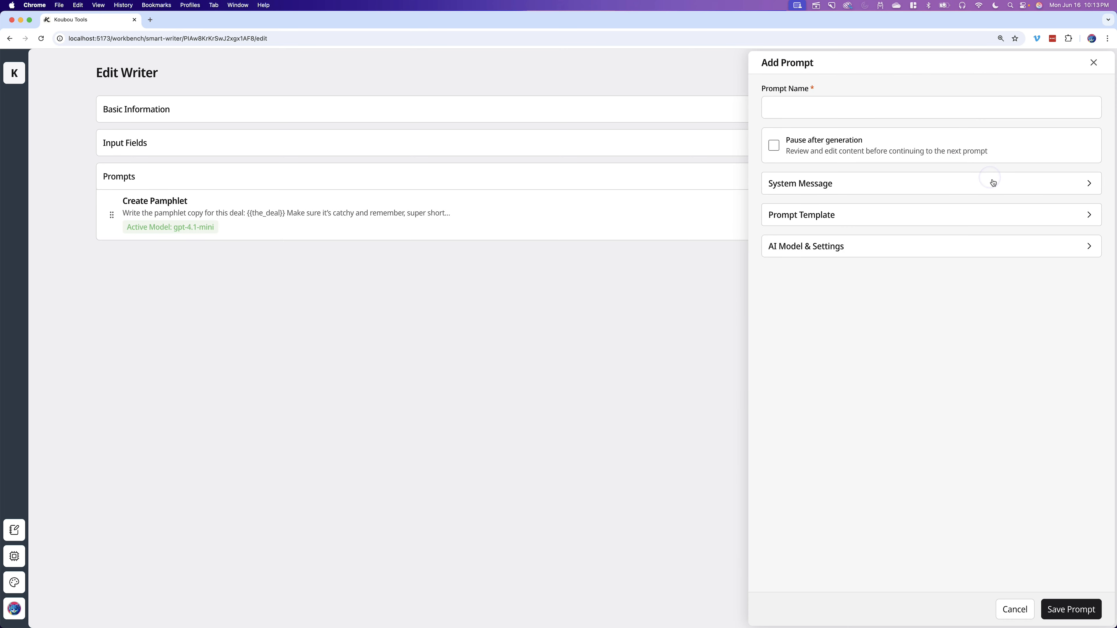
click(800, 103)
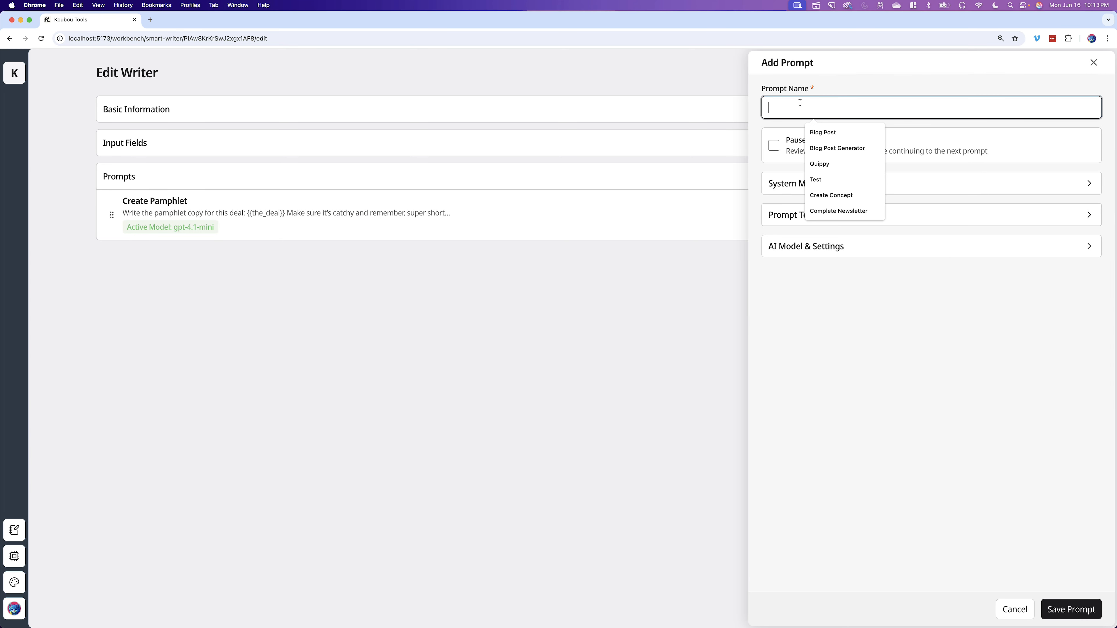
text(Review Pamph)
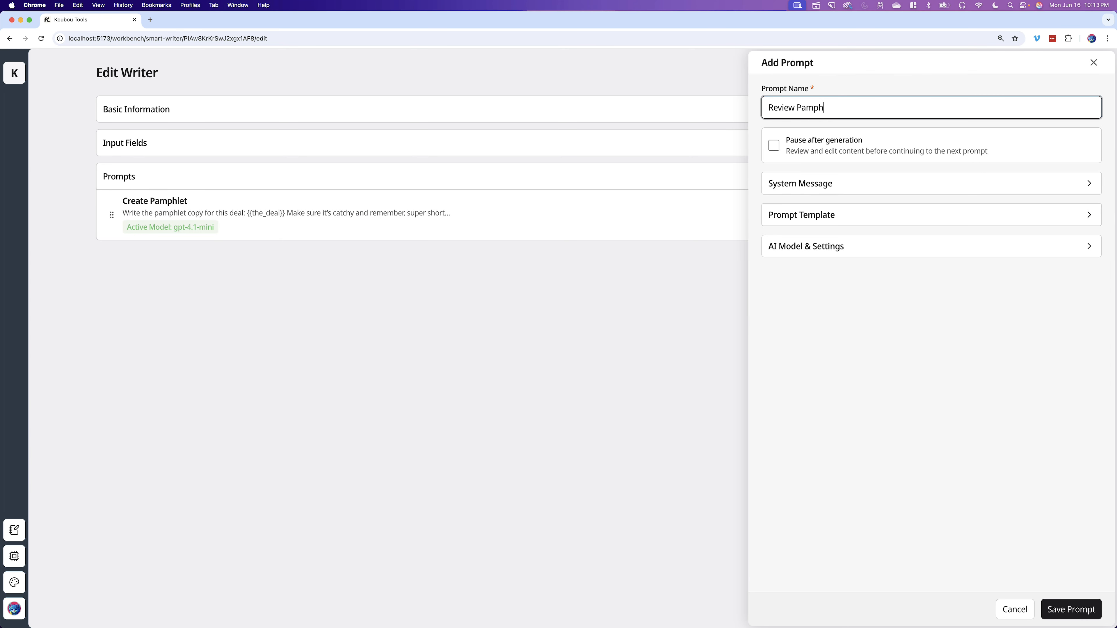
text(let)
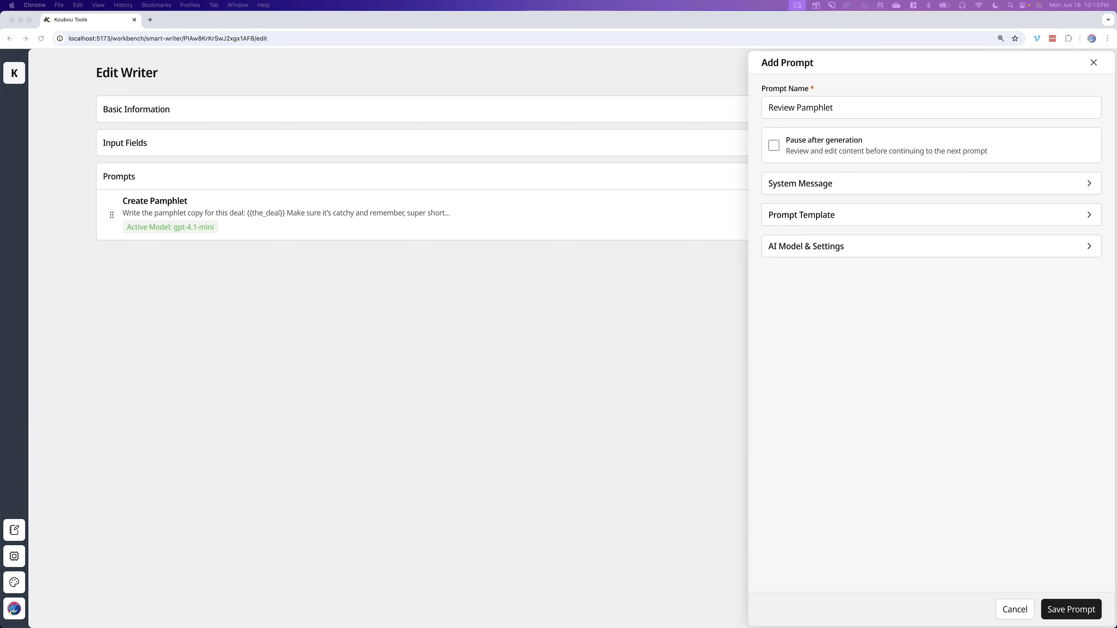
- Replace the default system message with the pasted ramen shop marketing director instructions
click(815, 185)
drag(924, 210, 770, 214)
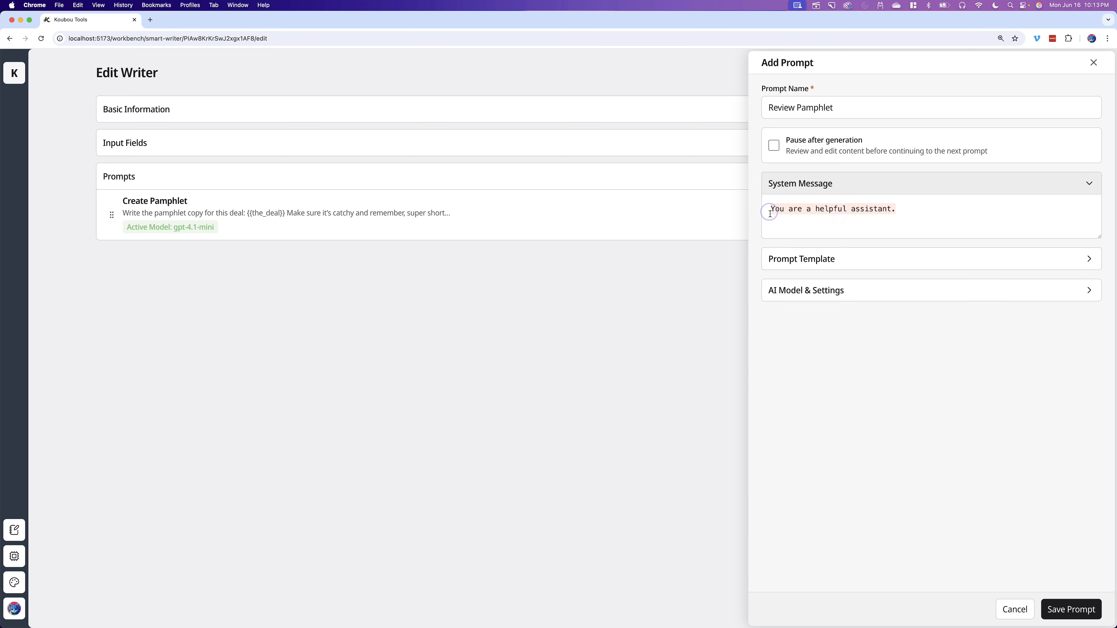
text(You are the marketing director for a ramen shop in downtown Shibuya. We often hire staff who stand out front of the shop and hand out pamphlets with deals on them since we’re right on the busy road. Your task is to review and make improvements to our pamphlet copy.  It should be super short and catchy. Pedestrians aren’t going to stop to read a ton of text. Just a big hook with deal. We’ll use this text on a cool graphic of our shop/menu. It should be really easy to recall… almost linger in memory like a jingle.  Don’t write out your review. Just the improved pamphlet copy. No lead, no conclusion/closer. Just the pamphlet copy.)
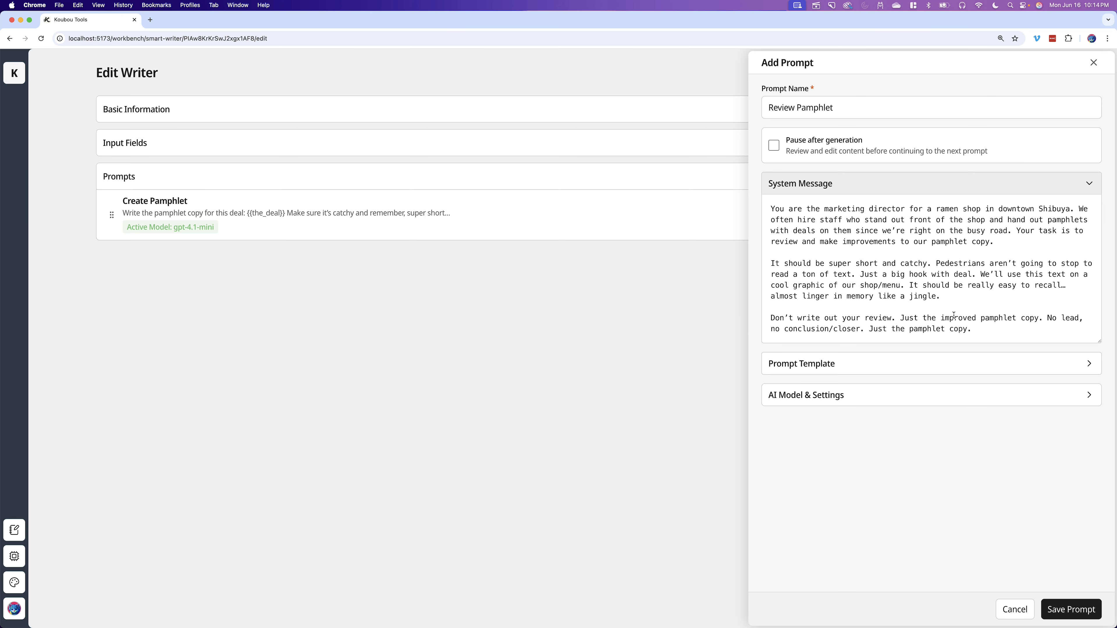
click(893, 187)
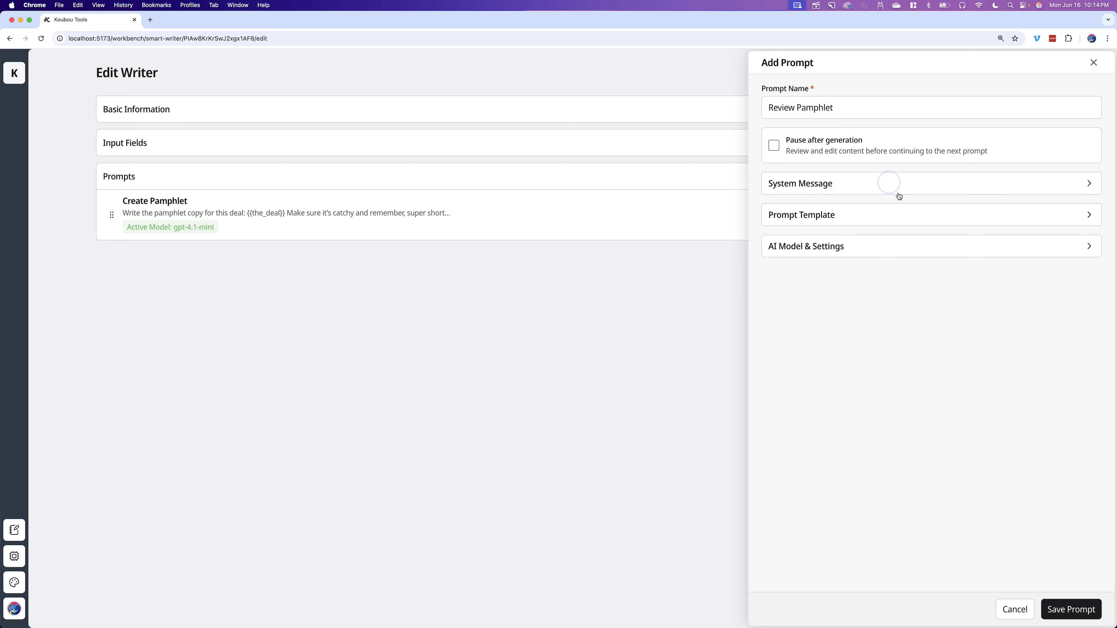
- Paste "Review and improve the pamphlet copy for this deal: {{the_deal}}" as the template and add a line "The pamphlet copy:"
click(878, 210)
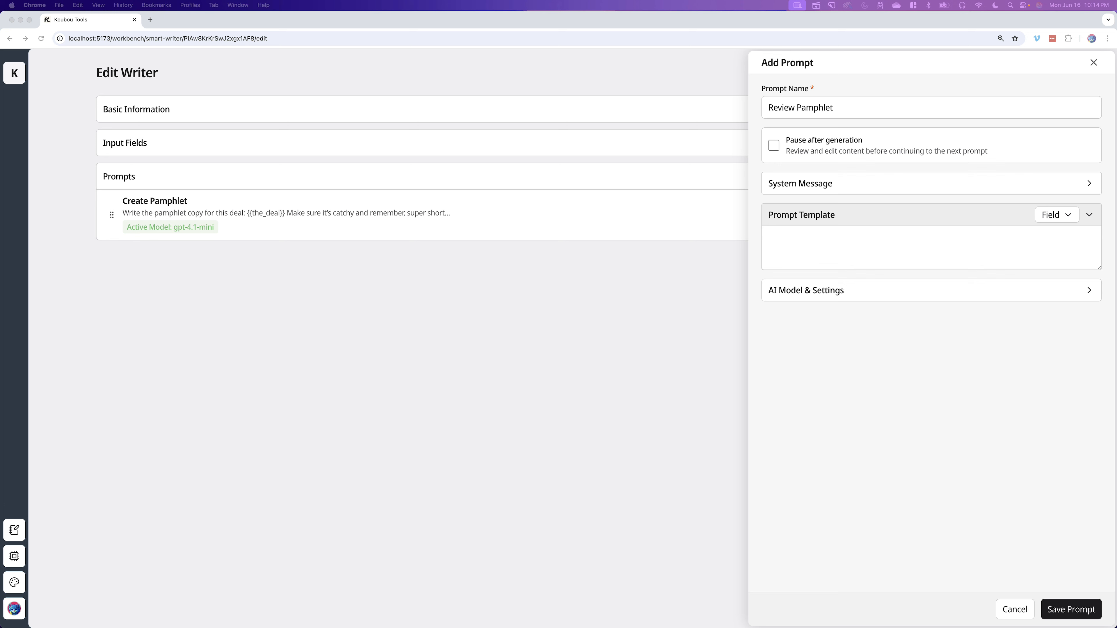
click(824, 248)
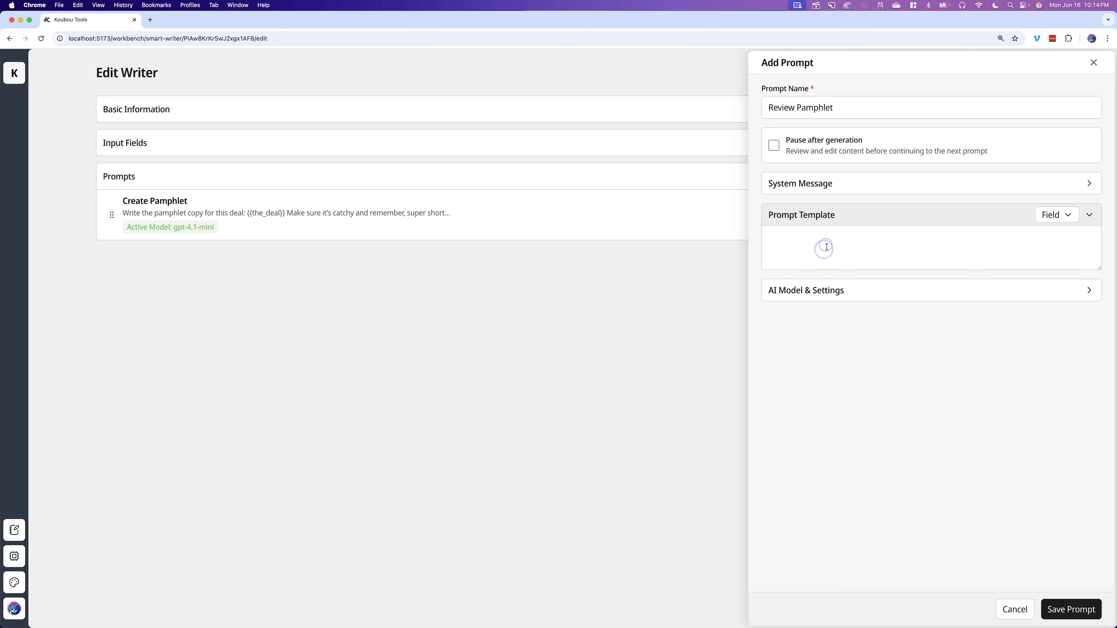
text(Review and improve the pamphlet copy for this deal: {{the_deal}})
click(1075, 244)
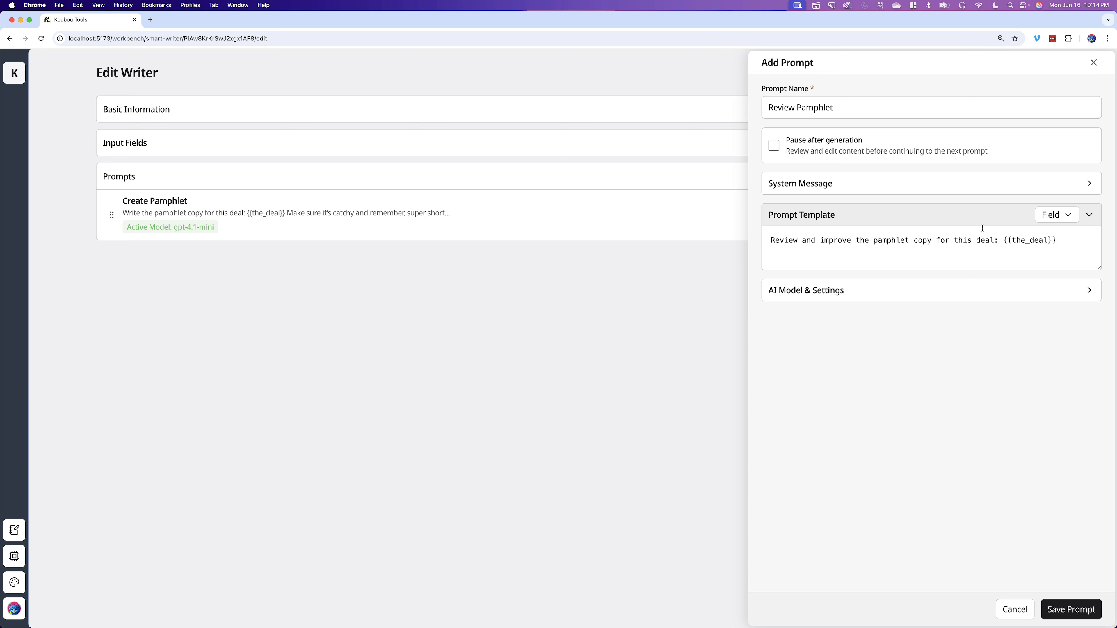
click(1063, 242)
key(Return)
text(Th)
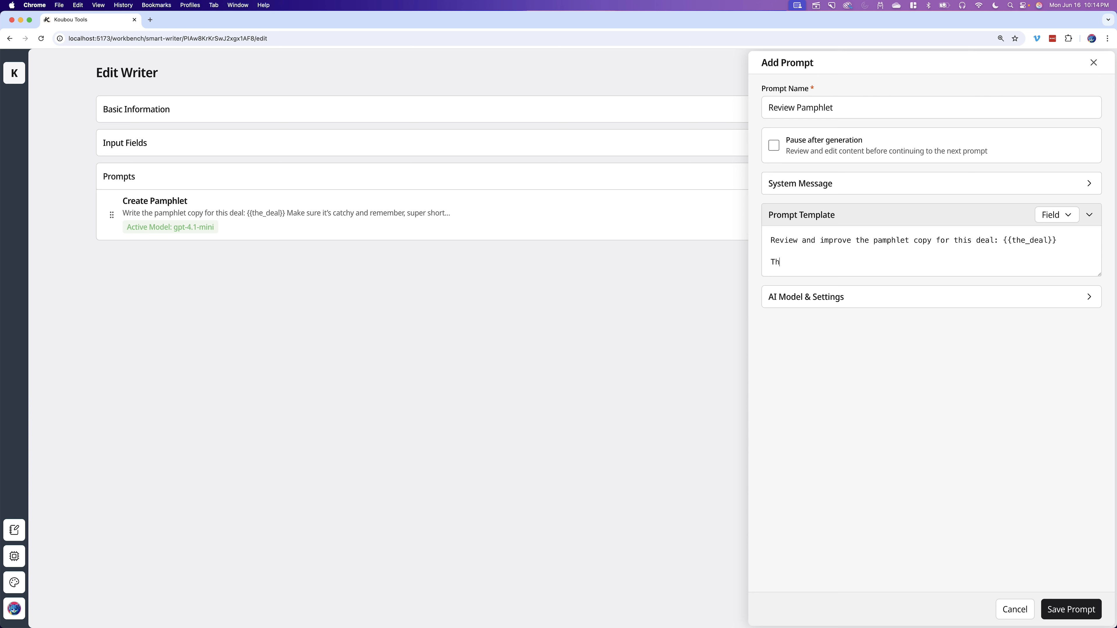
text(e pamphletecopy:)
- Check the prompt's AI model settings and save the Review Pamphlet prompt
click(874, 262)
click(999, 215)
click(1002, 214)
click(219, 136)
click(185, 143)
click(881, 295)
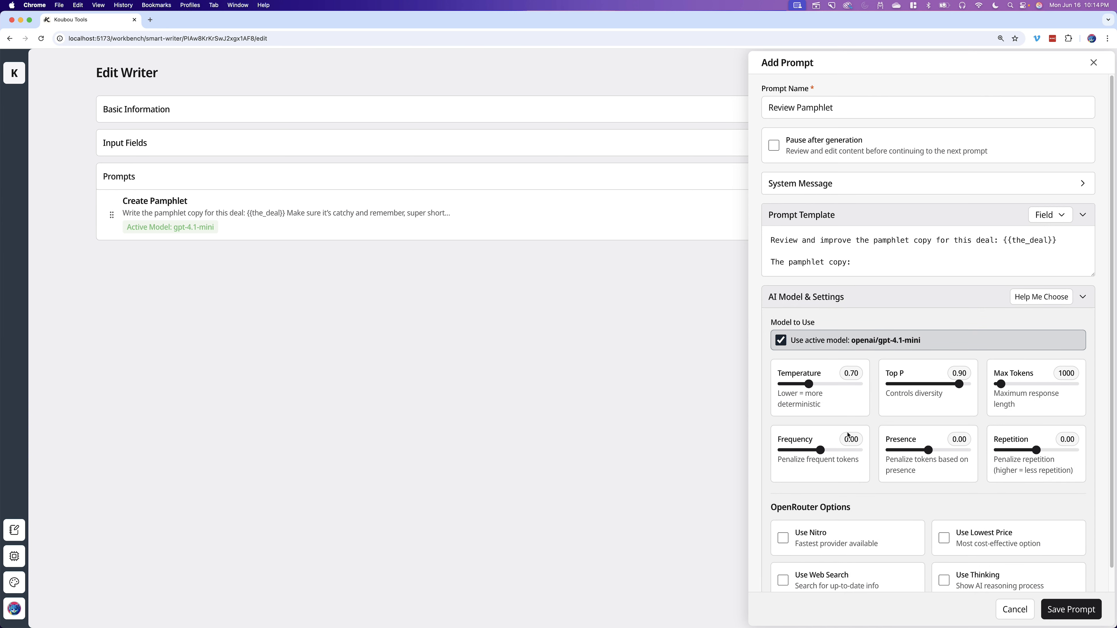
click(831, 297)
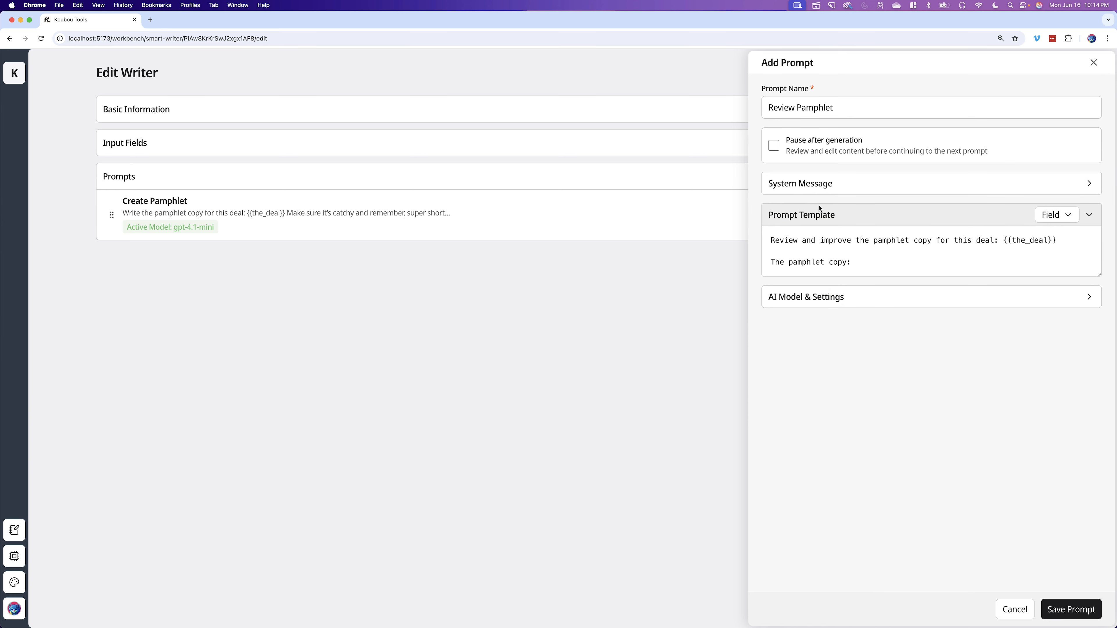
click(1062, 606)
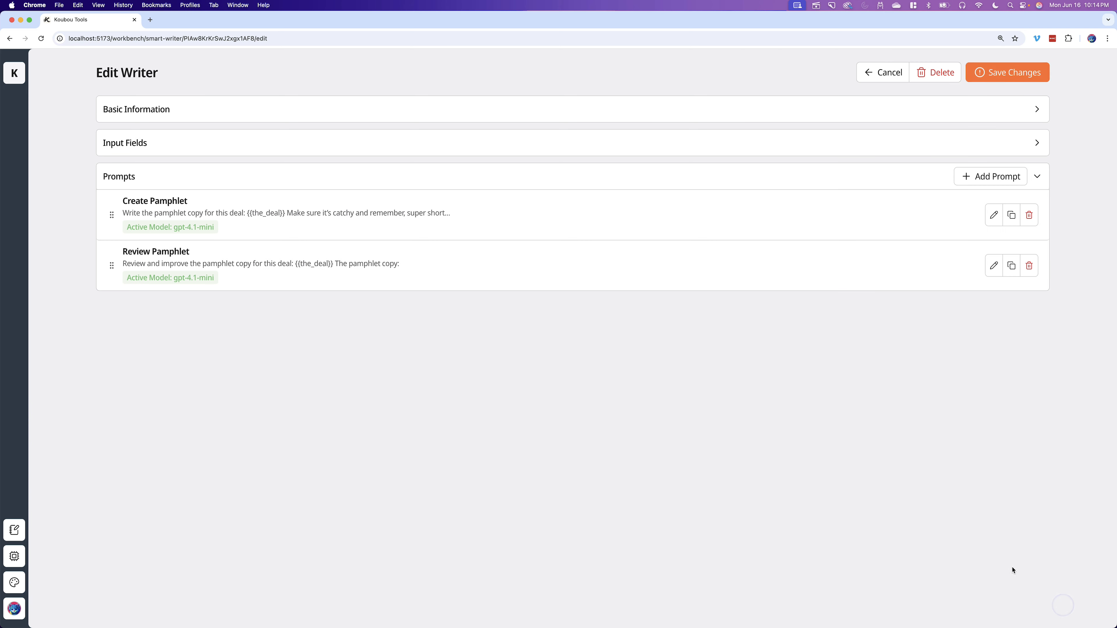
- Insert the {{create_pamphlet}} prompt output after "The pamphlet copy:" in the Review Pamphlet template, then save the prompt and writer
click(993, 266)
click(962, 216)
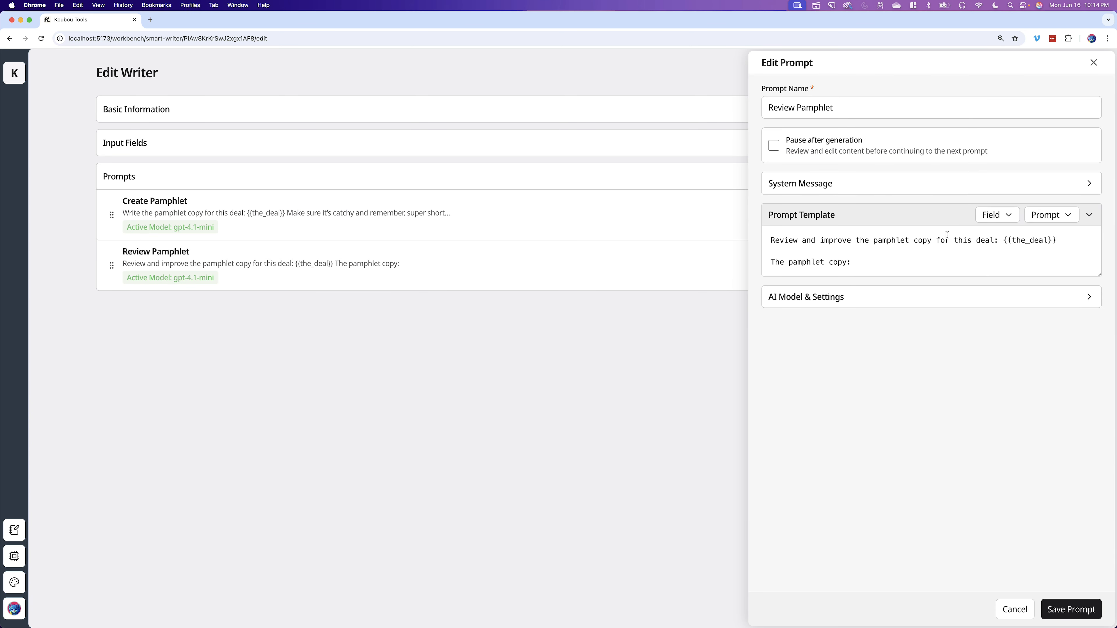
click(868, 258)
click(1064, 225)
click(1016, 238)
drag(945, 259, 858, 264)
click(868, 264)
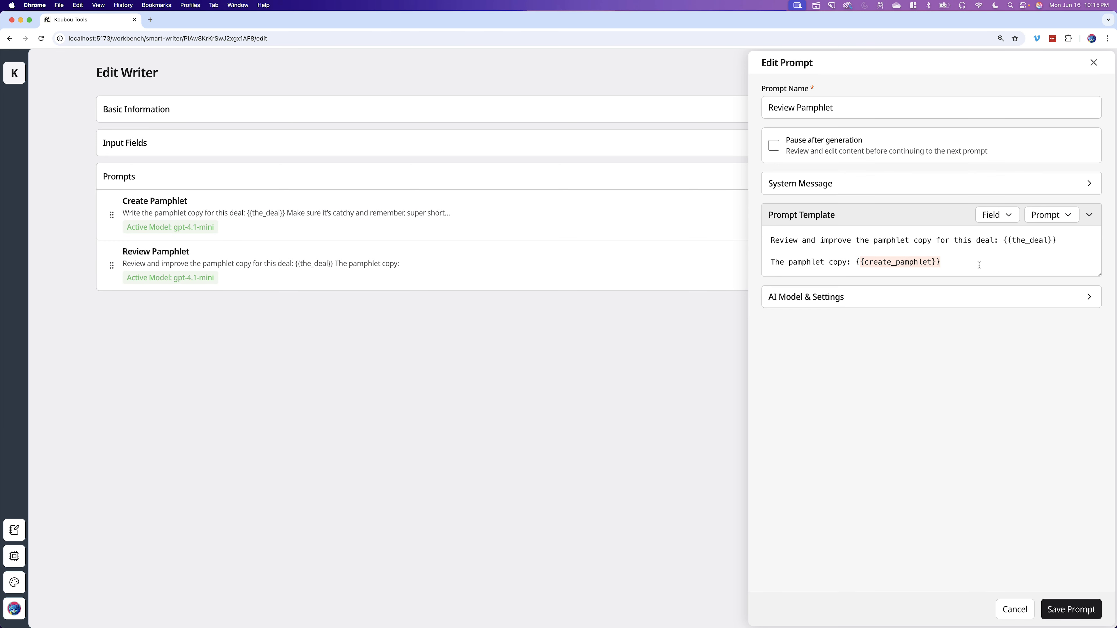
click(917, 293)
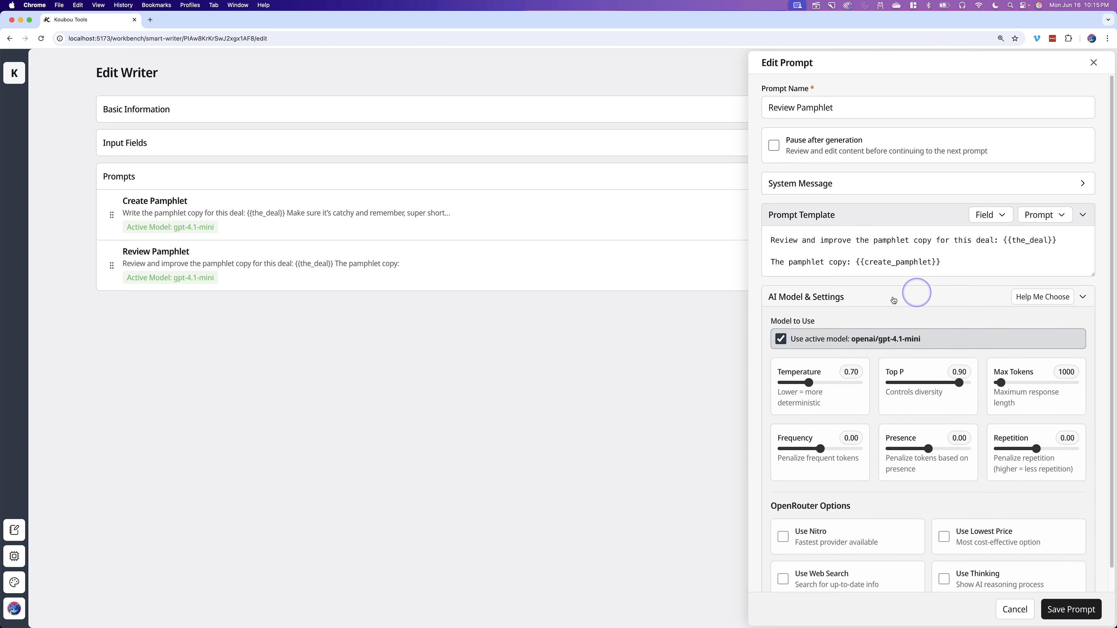
click(900, 296)
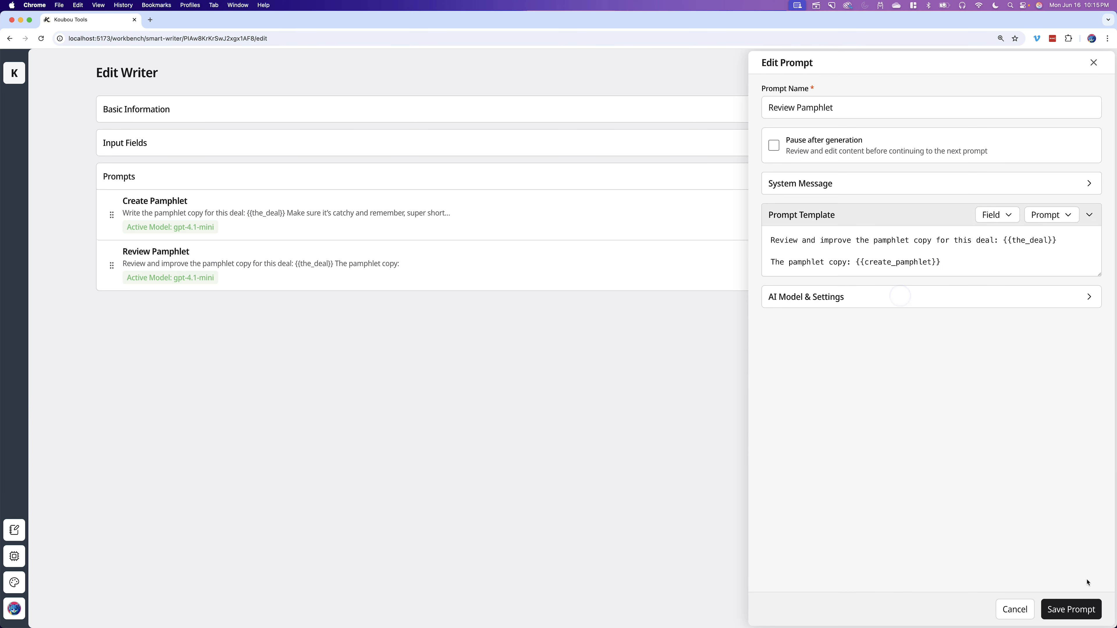
click(1070, 609)
click(1013, 69)
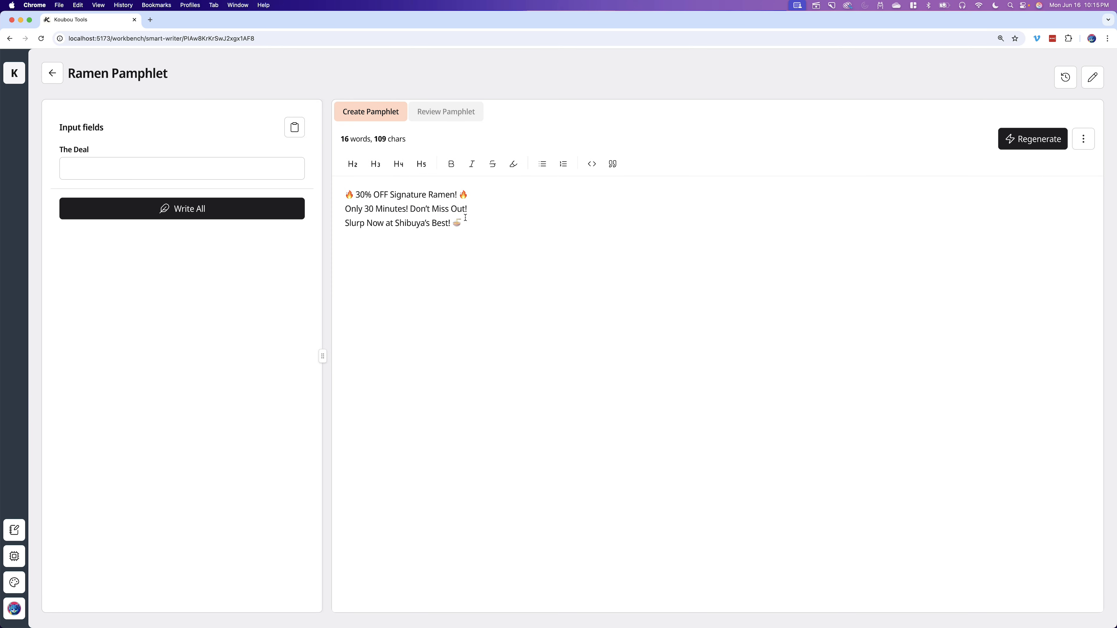
- Switch between the Create Pamphlet and Review Pamphlet result tabs and open the result's options menu
click(453, 268)
click(382, 116)
click(447, 113)
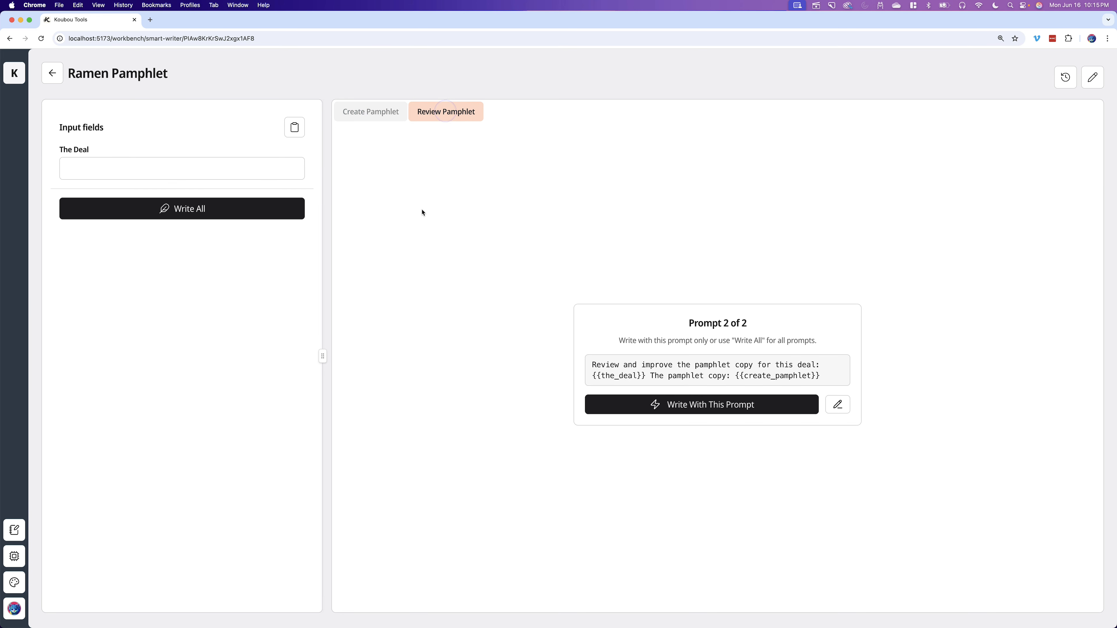
click(380, 113)
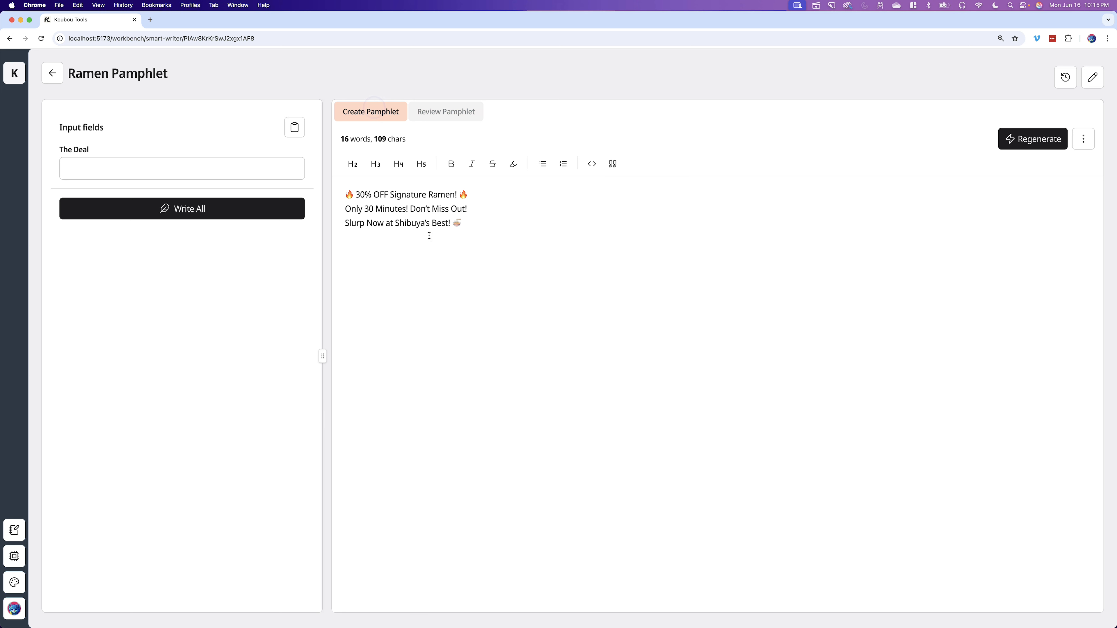
click(1084, 139)
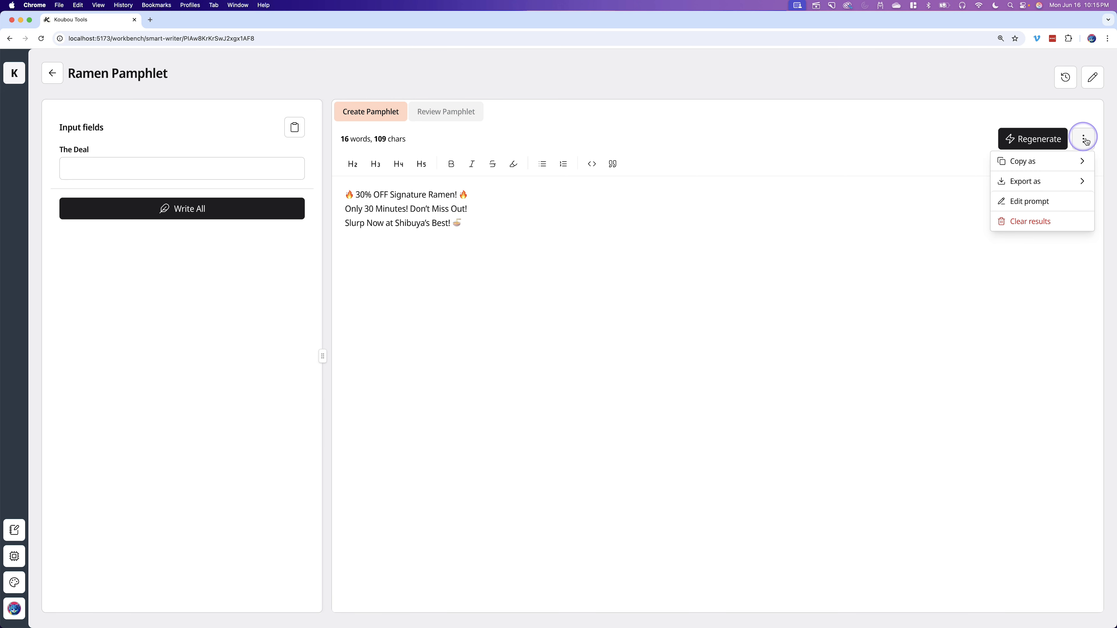
- Clear the writer's generated results
click(1030, 221)
click(678, 201)
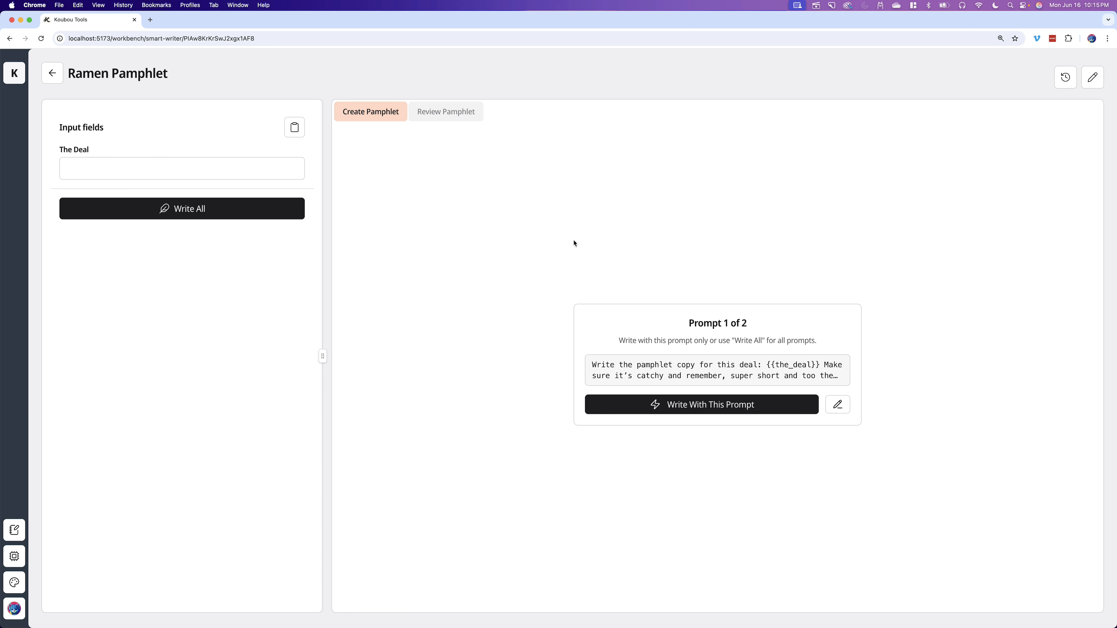
- Fill The Deal with "30% our signature ramen for the next 30 minutes" from the suggestions and run all prompts
click(216, 176)
click(154, 190)
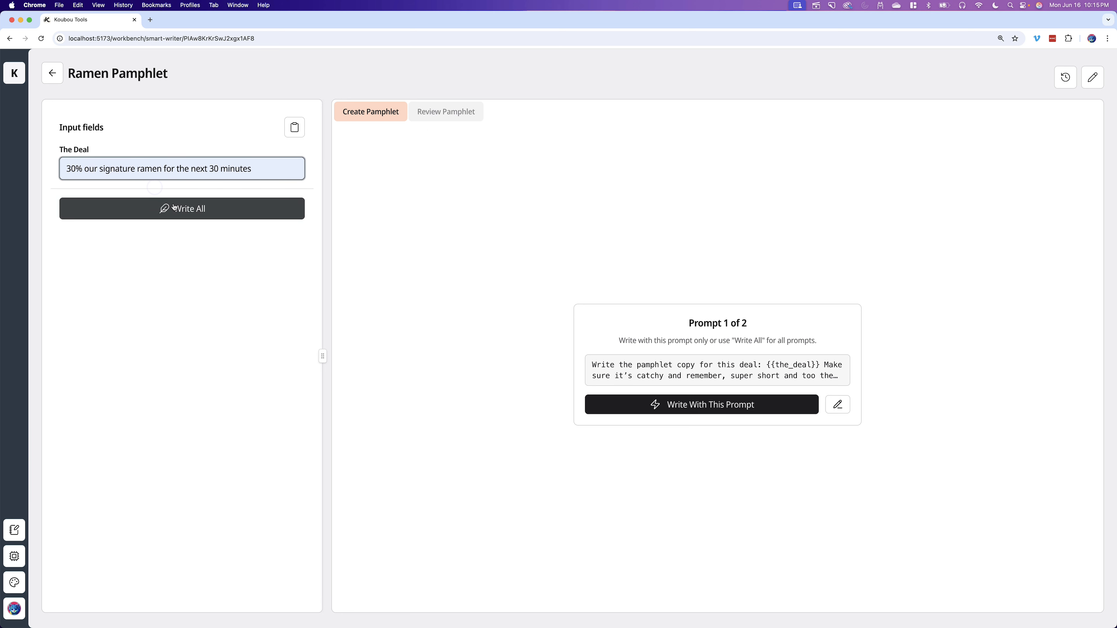
click(192, 211)
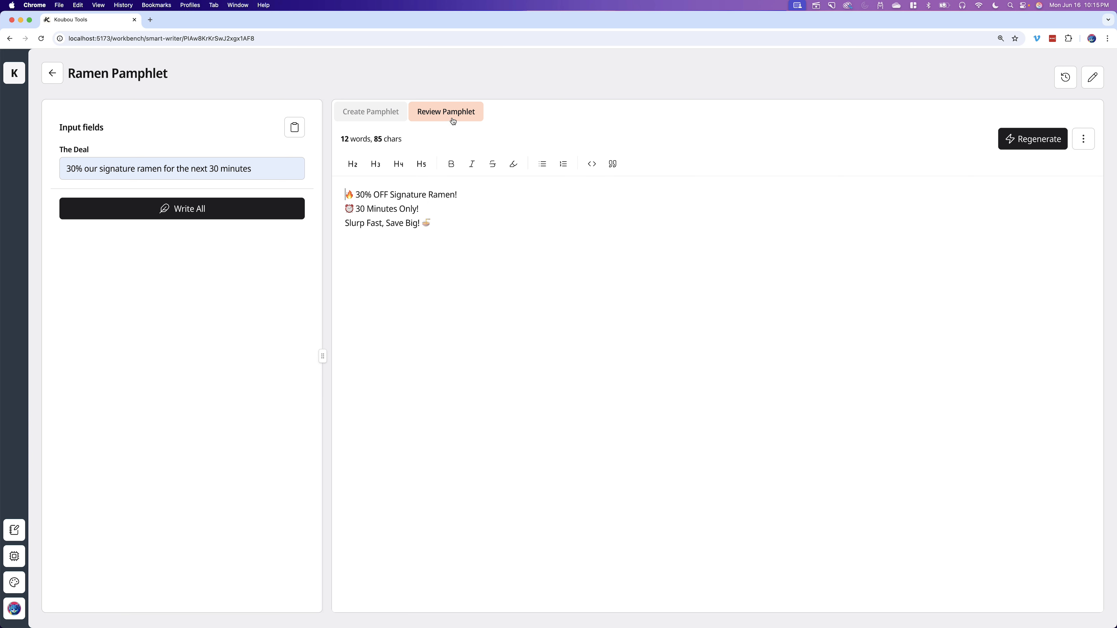
- Compare the Create Pamphlet and Review Pamphlet results by switching between their tabs
click(367, 111)
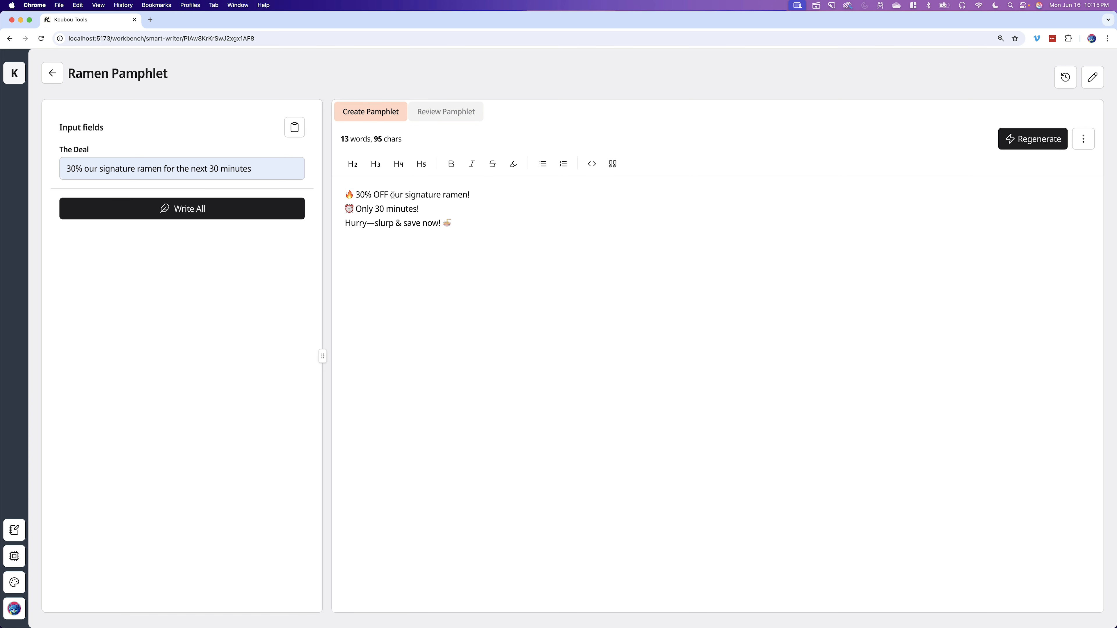
click(440, 113)
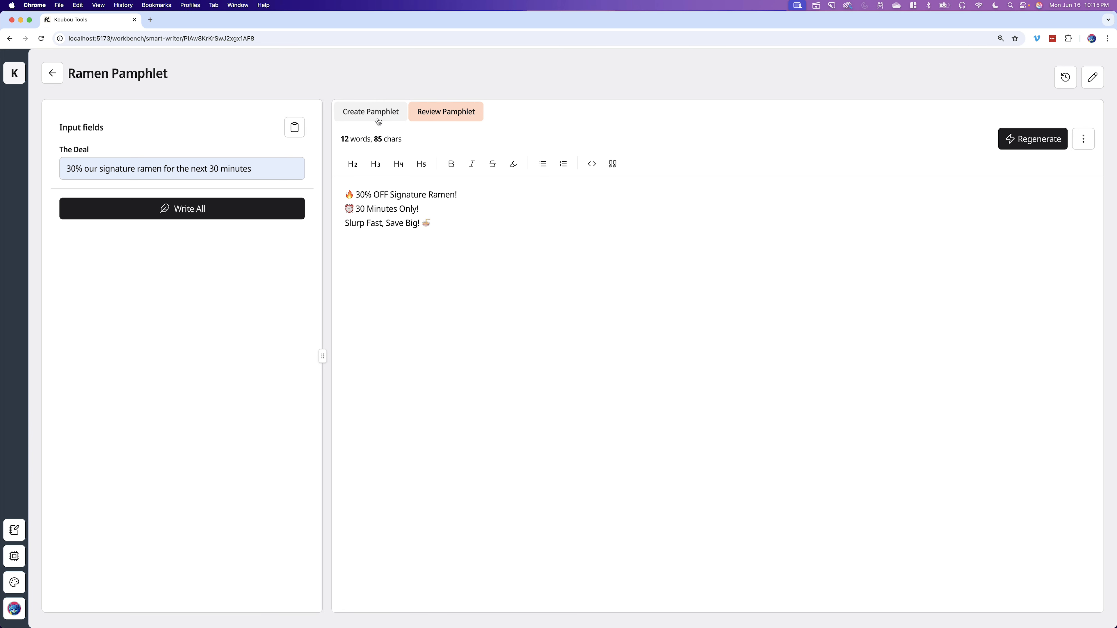
click(374, 110)
click(437, 113)
click(374, 110)
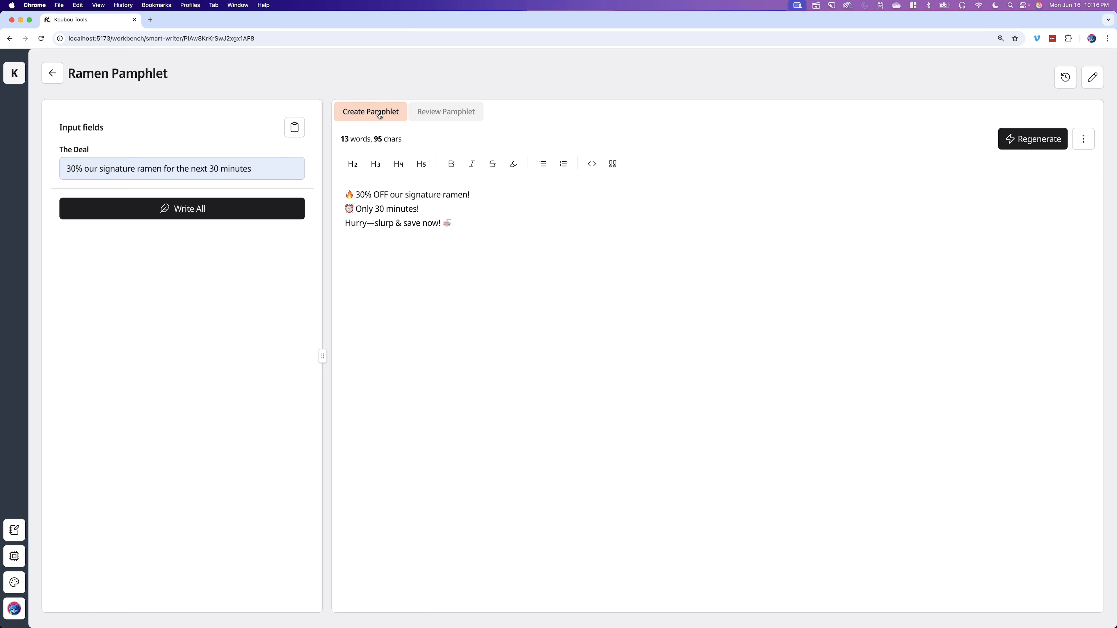
click(425, 103)
click(445, 229)
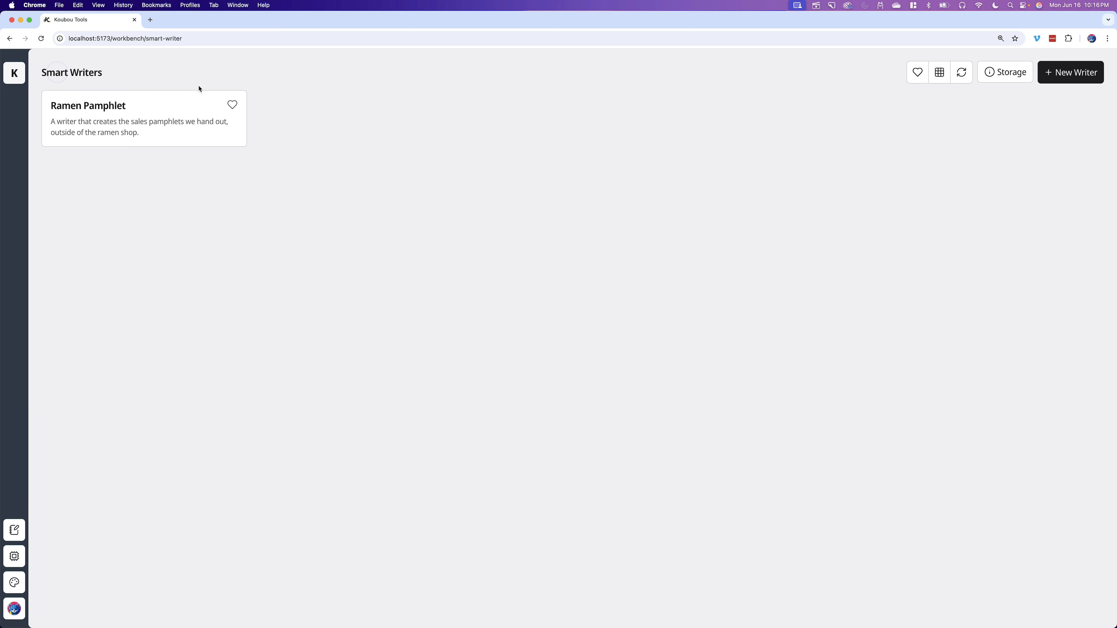
click(214, 107)
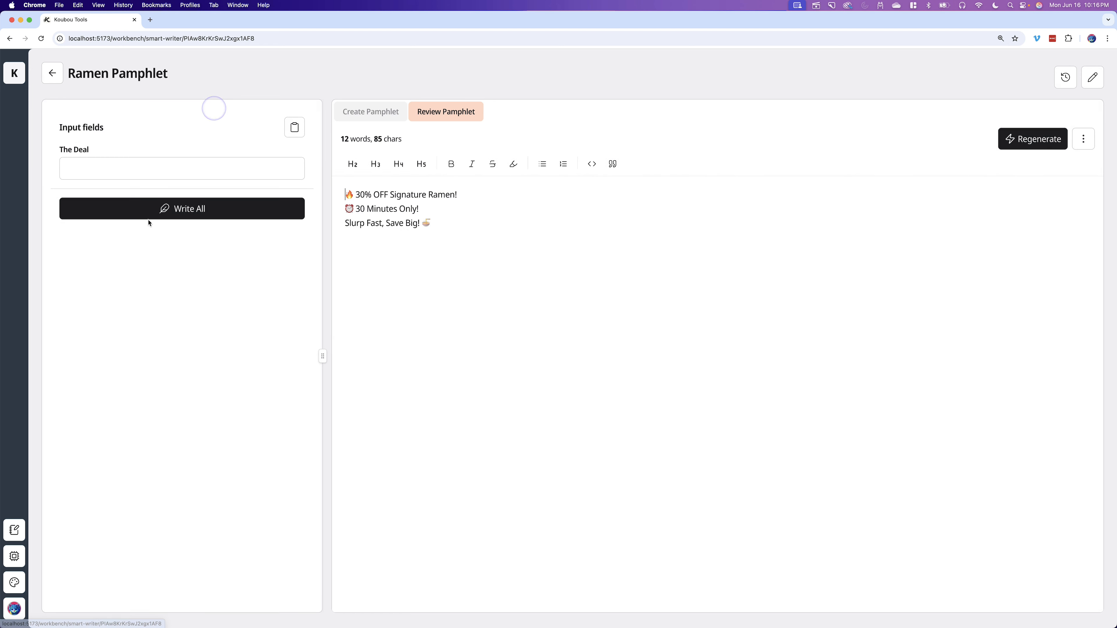
click(155, 167)
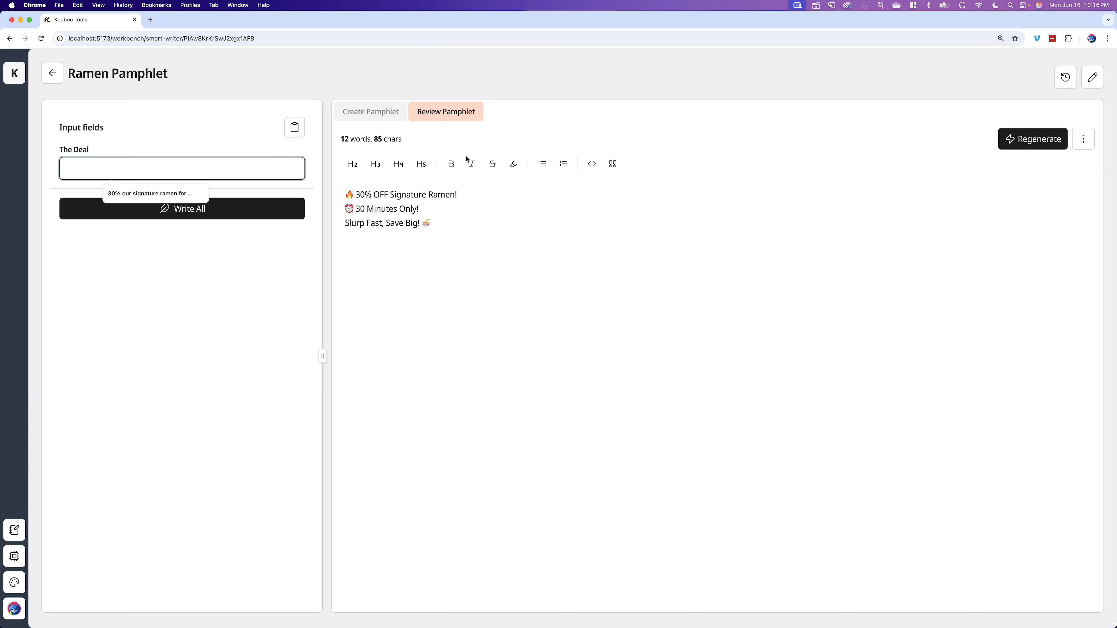
click(132, 260)
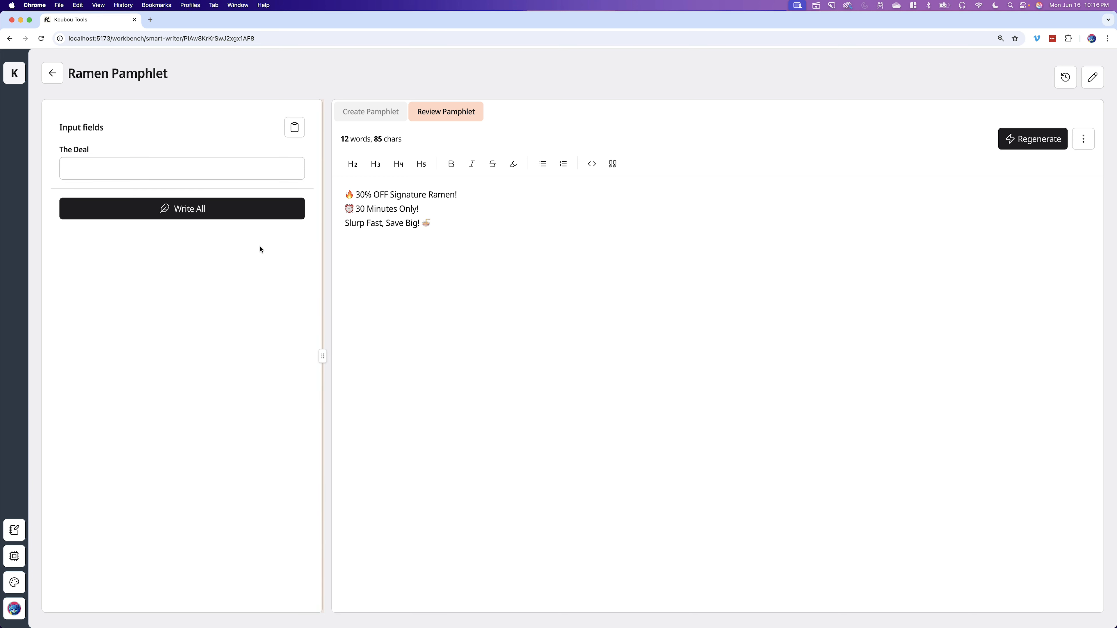
- Start a new Smart Writer with AI setup and paste the description of the ramen shop pamphlet needs
click(63, 72)
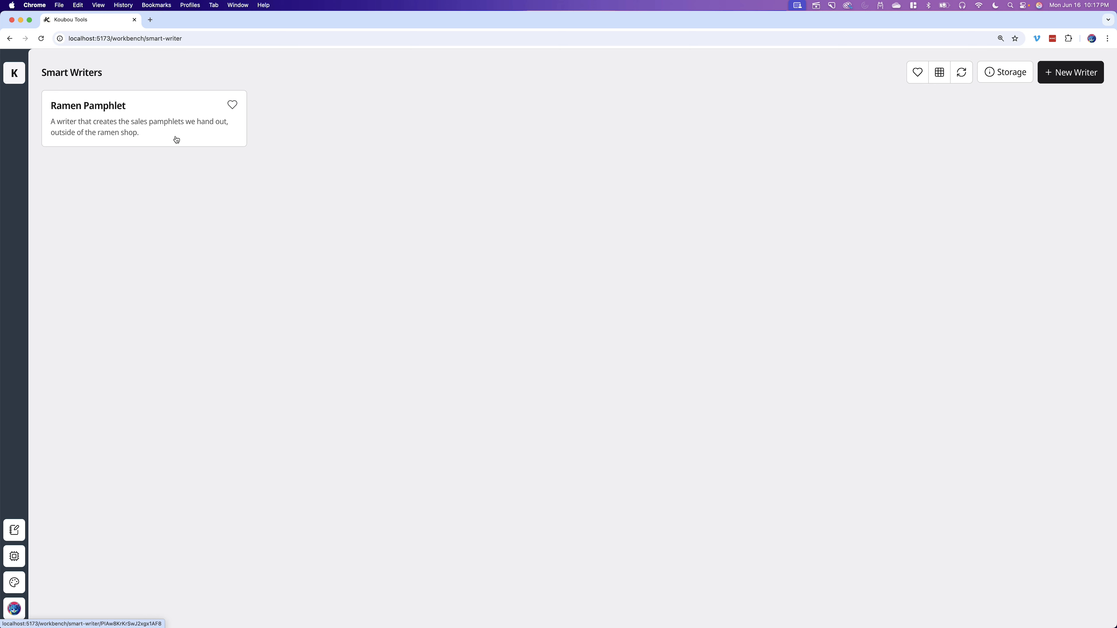
click(1071, 73)
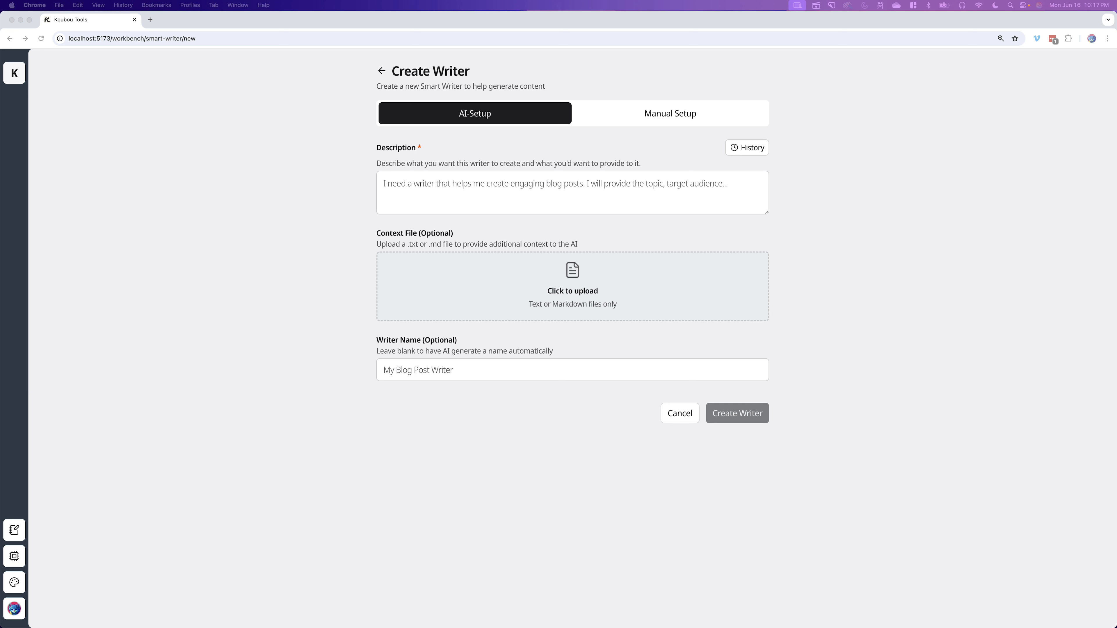
click(501, 182)
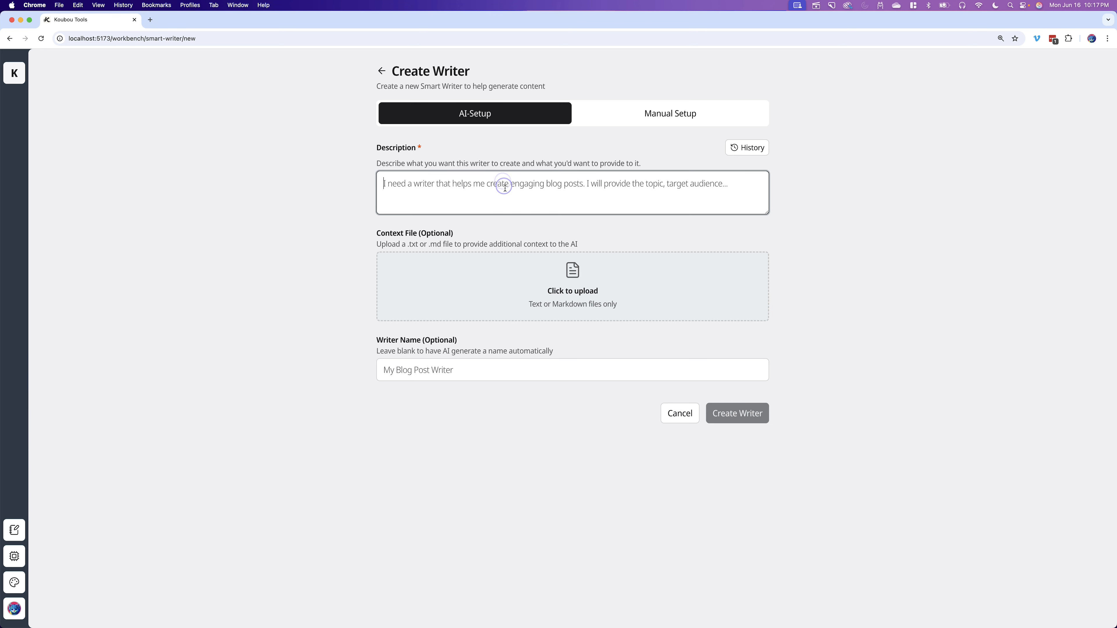
text(I need a writer that can create a pamphlet for my ramen shop. We hire staff to stand outside the shop to hand out pamphlets for deals in our shop because we’re in downtown Shibuya and there’s a lot of pedestrians.  I need the copy to be super catchy and VERY short. People walking by don’t have the time or desire to spend much time reading. We’ll print this copy over a nice image of our shop and menu.)
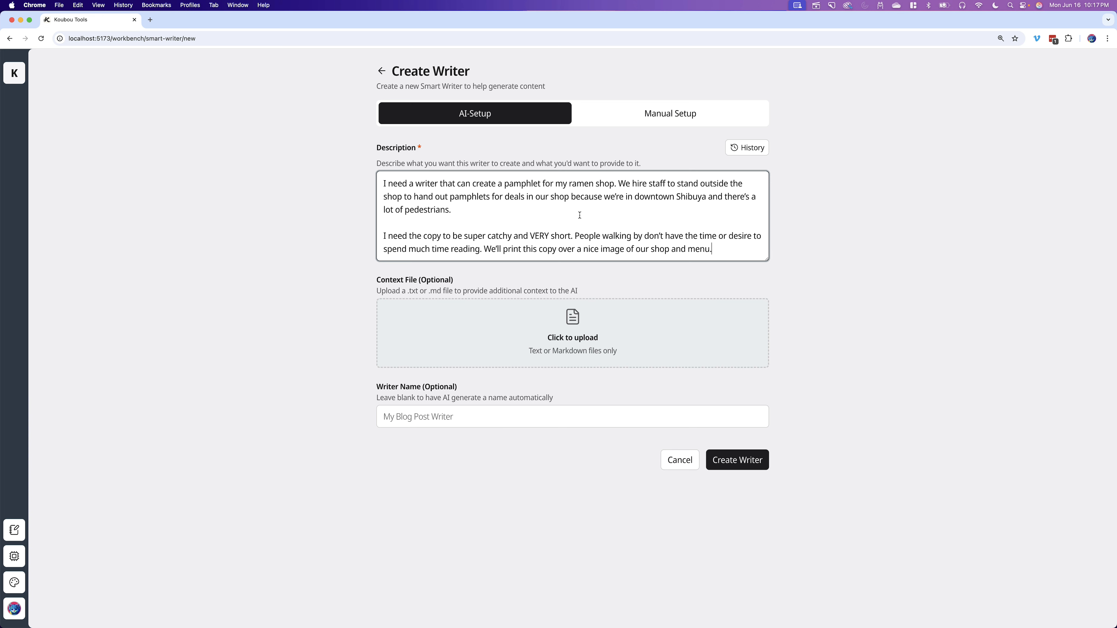
- Append "After the pamphlet copy is drafted, also perform a review and improve the copy to finalize it." and create the writer
click(741, 247)
key(Return)
key(Return)
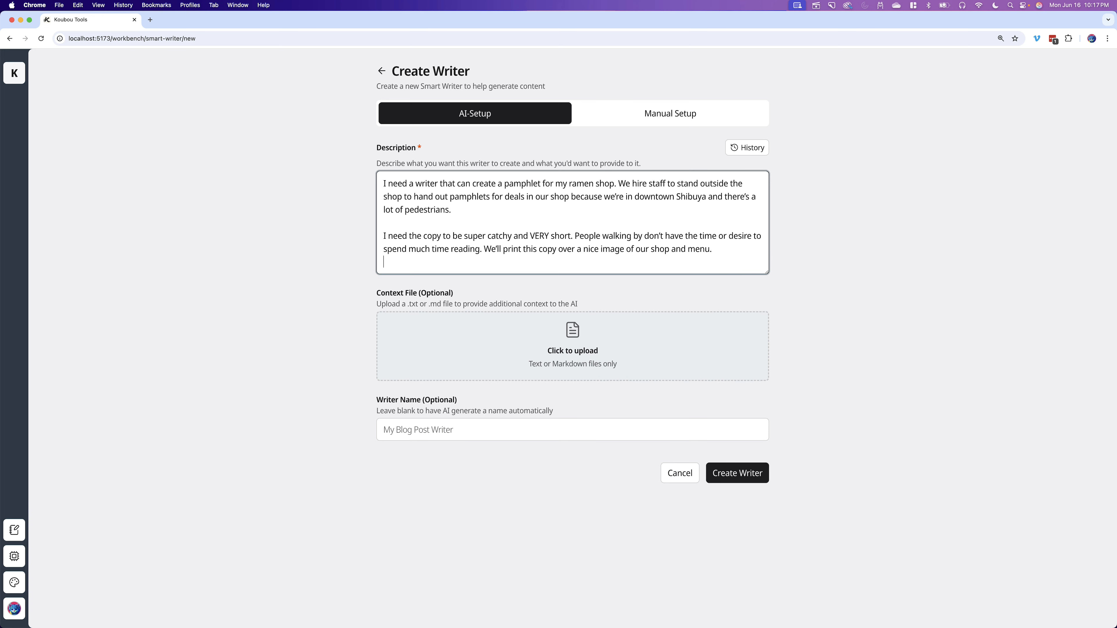
text(Afte r)
text(this)
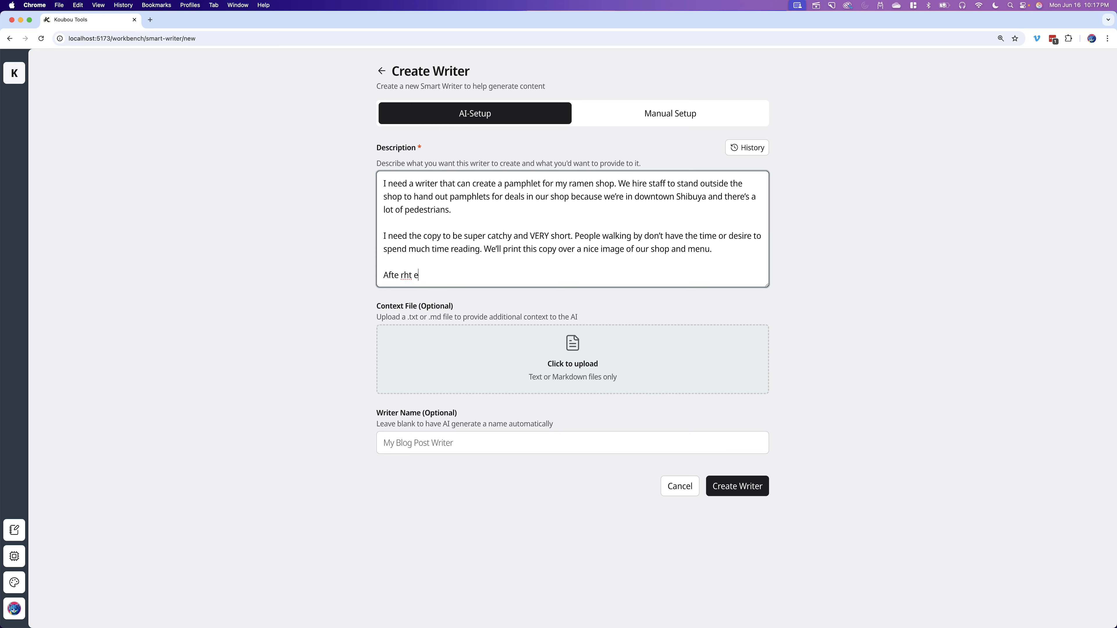
key(BackSpace)
key(BackSpace)
key(BackSpace)
key(BackSpace)
key(BackSpace)
key(BackSpace)
text(r the pamphlet copy is drafted, als)
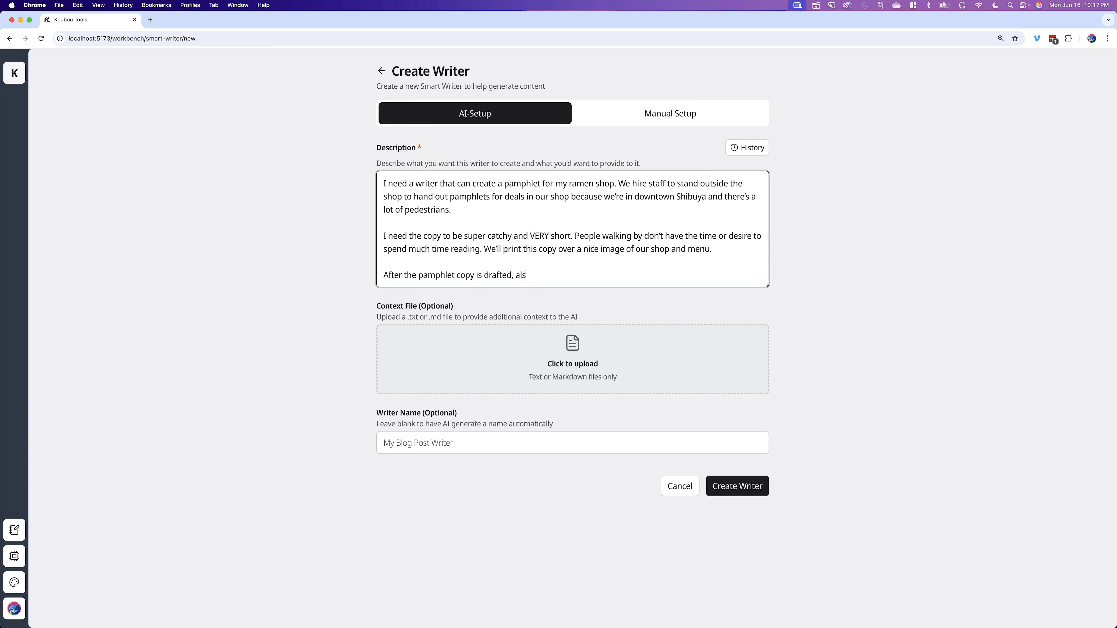
text(o perform a review and improve the c)
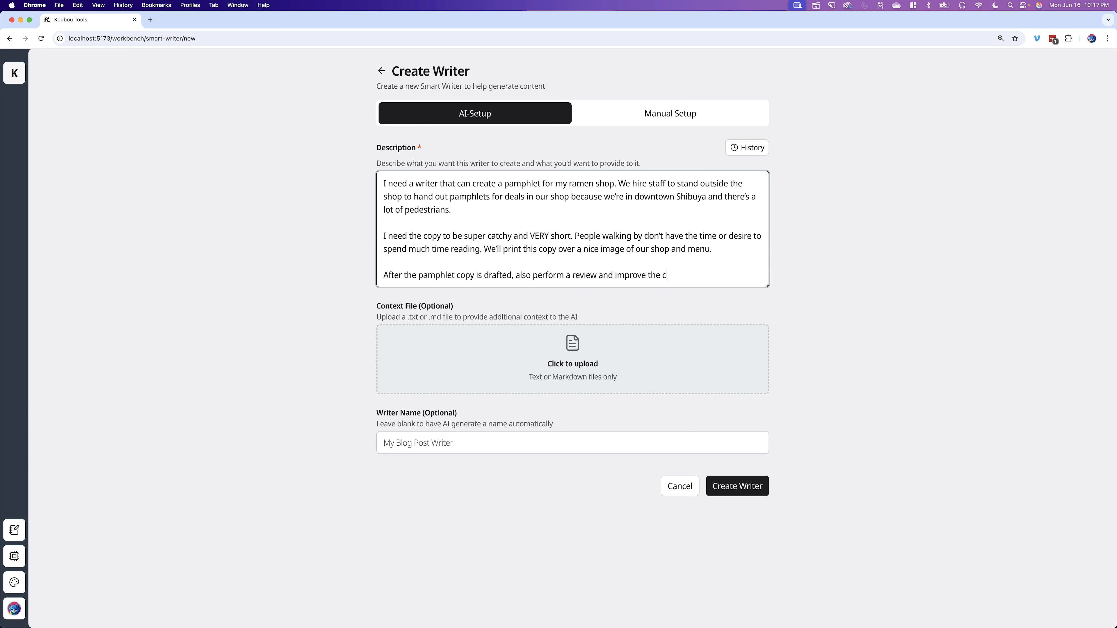
text(opy to finalize it.)
click(743, 487)
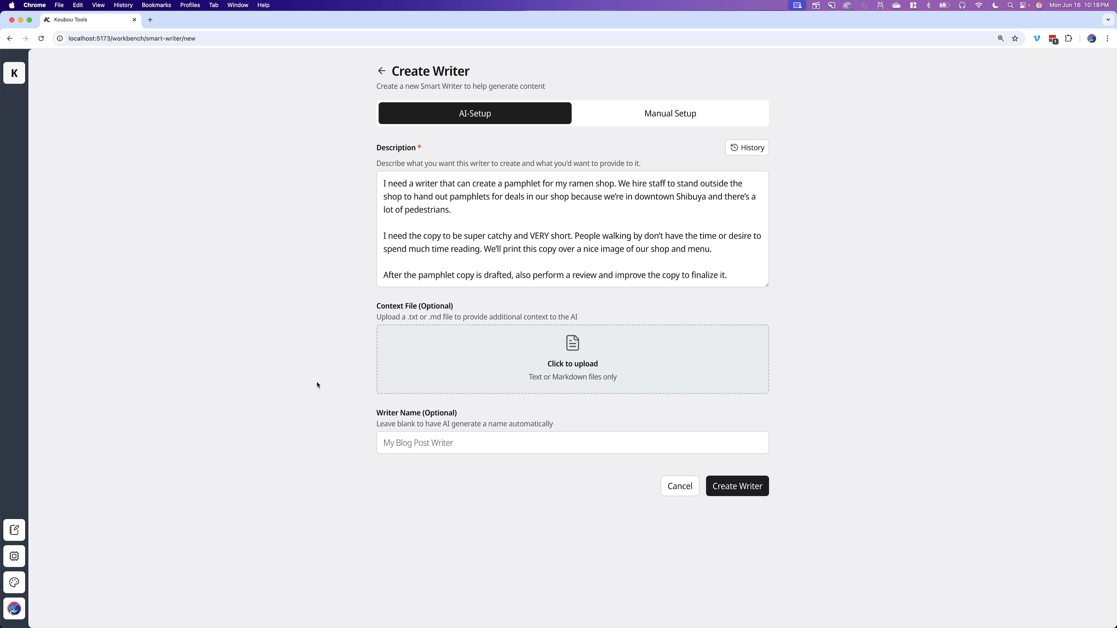
click(744, 482)
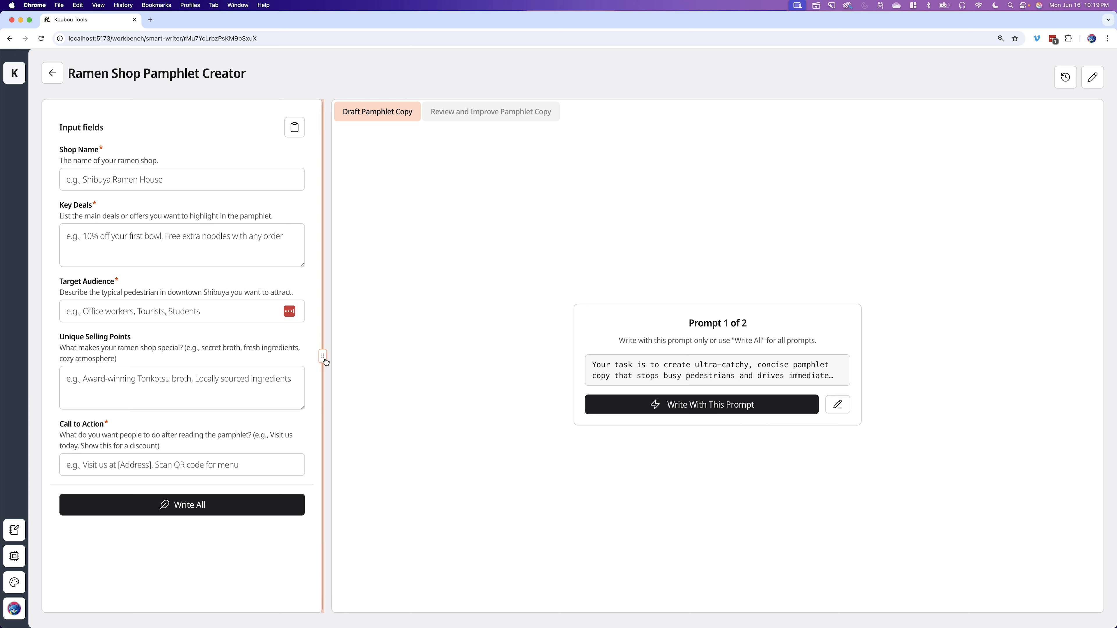
- Review the generated writer's basic information, input fields and prompts in the editor, then leave without changes
click(1092, 77)
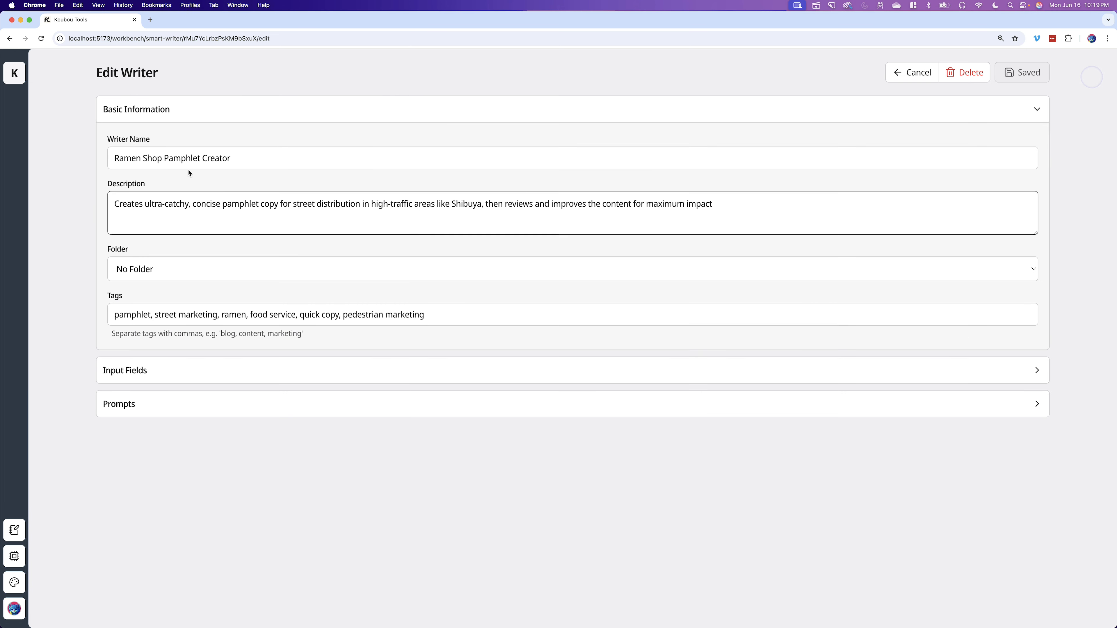
click(184, 118)
click(184, 142)
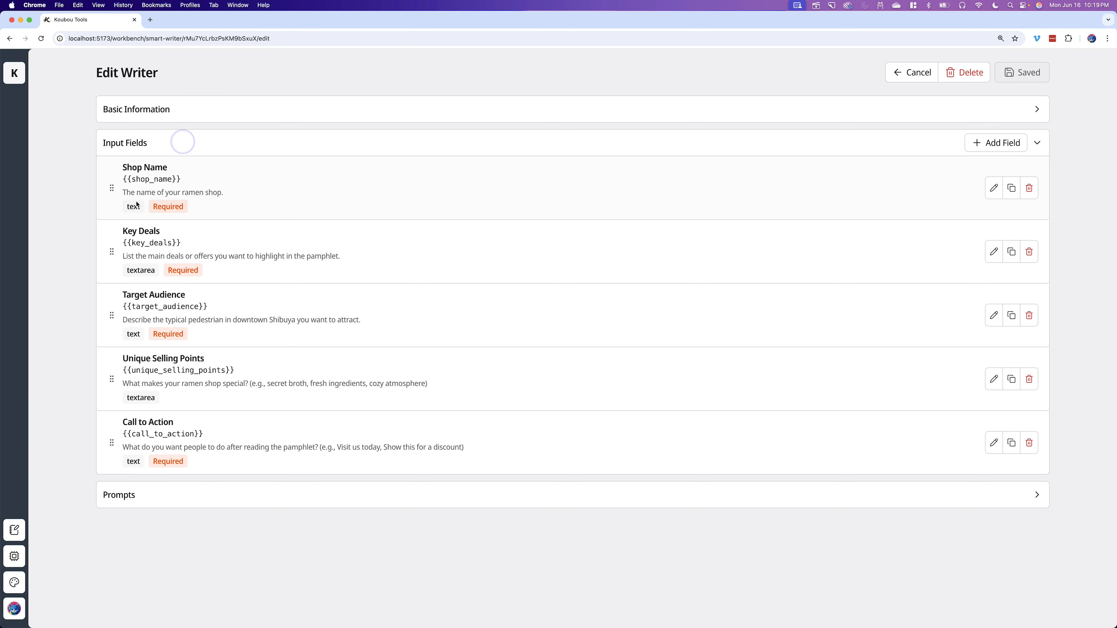
click(234, 139)
click(220, 184)
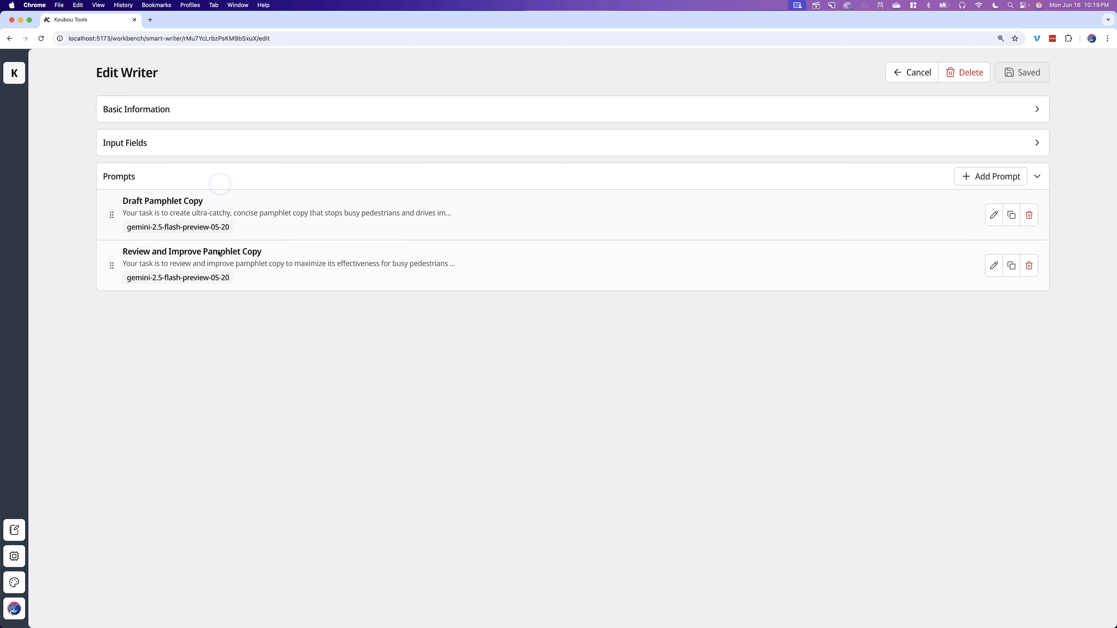
click(214, 181)
click(914, 72)
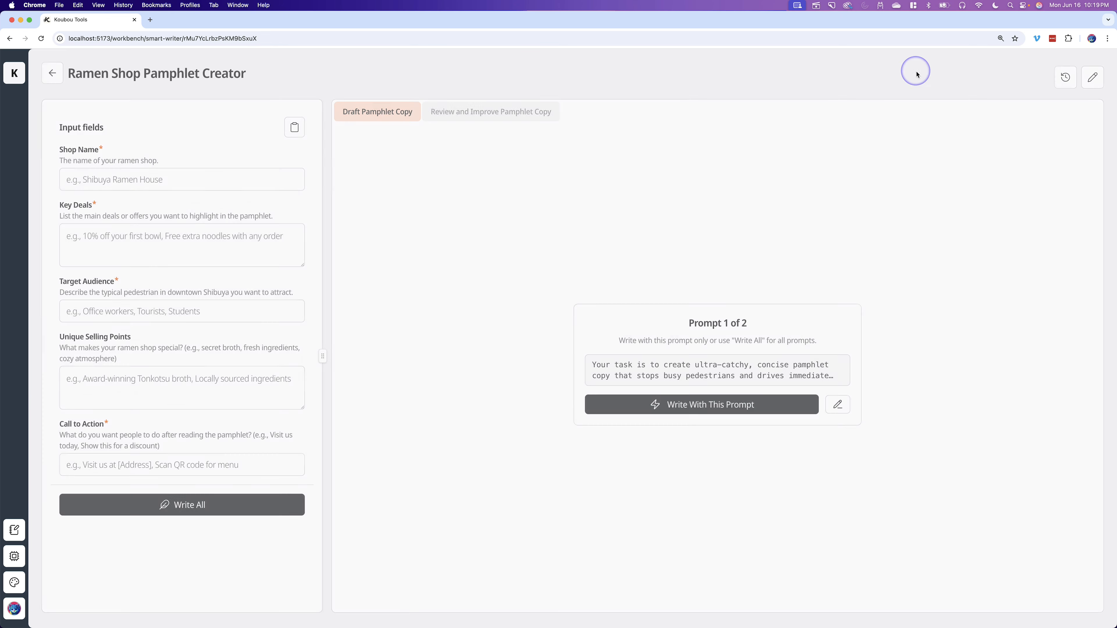
- Set the Shop Name field to Ichiran Ramen from the suggestions
click(138, 180)
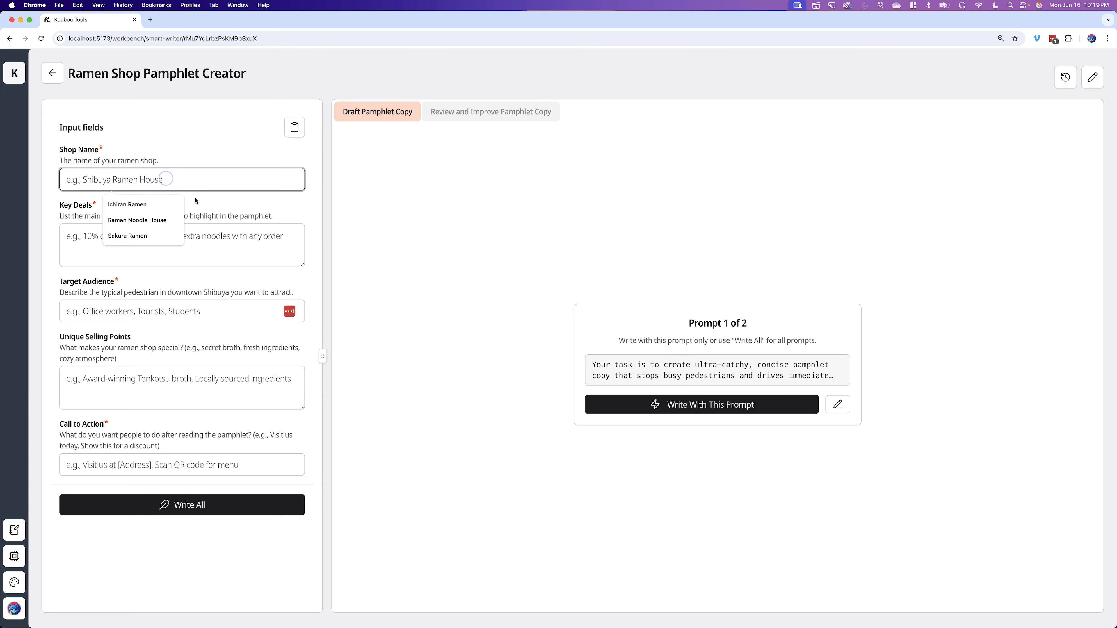
click(491, 116)
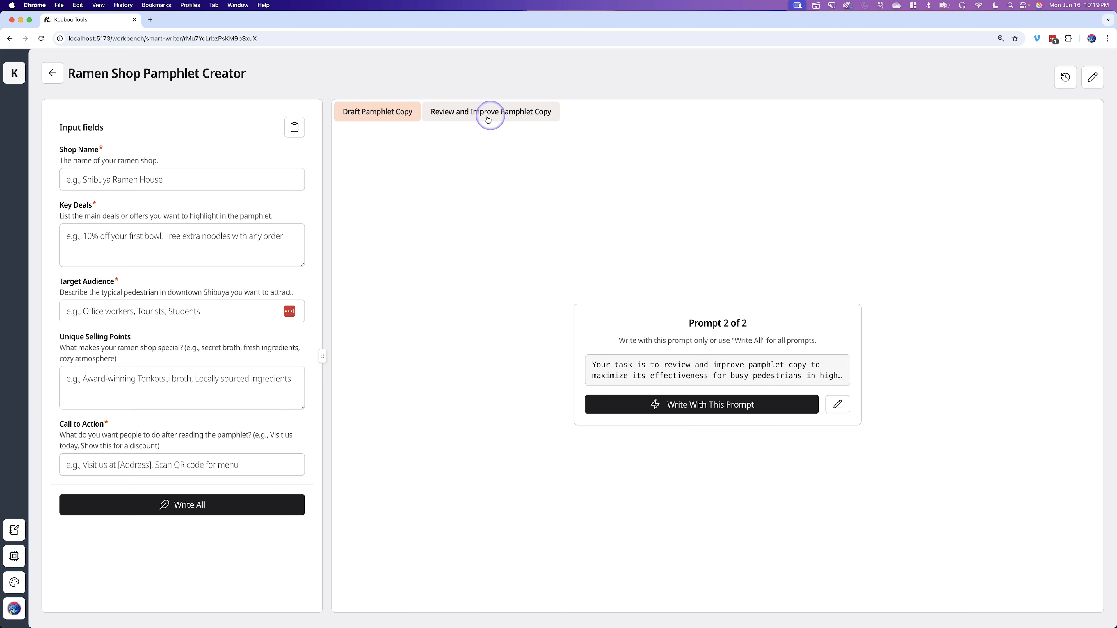
click(388, 111)
click(171, 180)
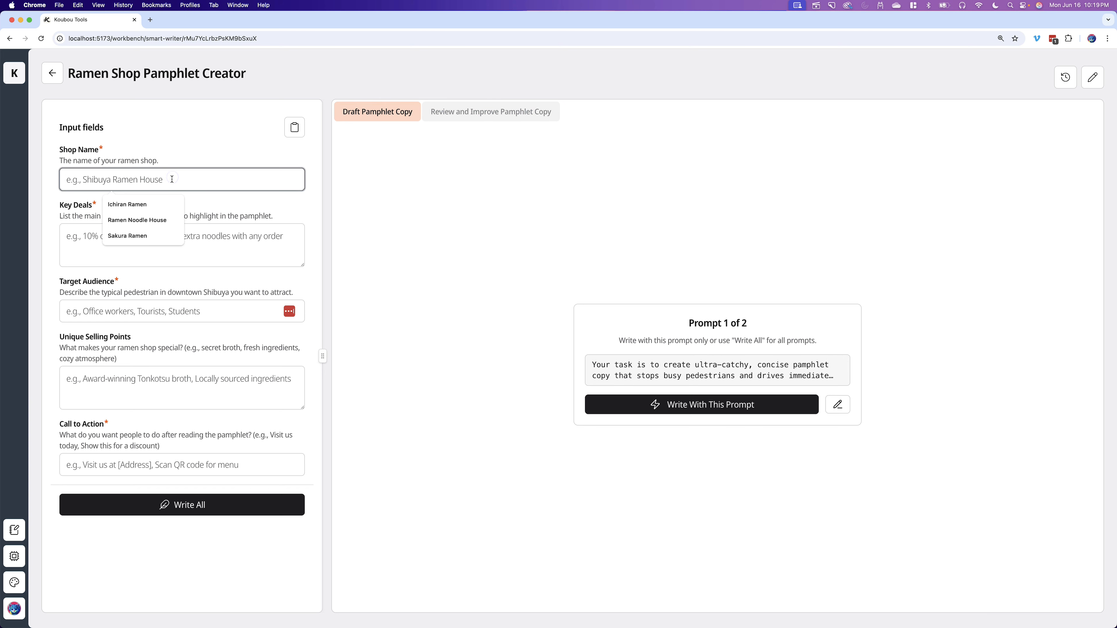
click(127, 205)
- Enter "30% off our signature ramen for the next 30 minutes" as the Key Deals
click(112, 242)
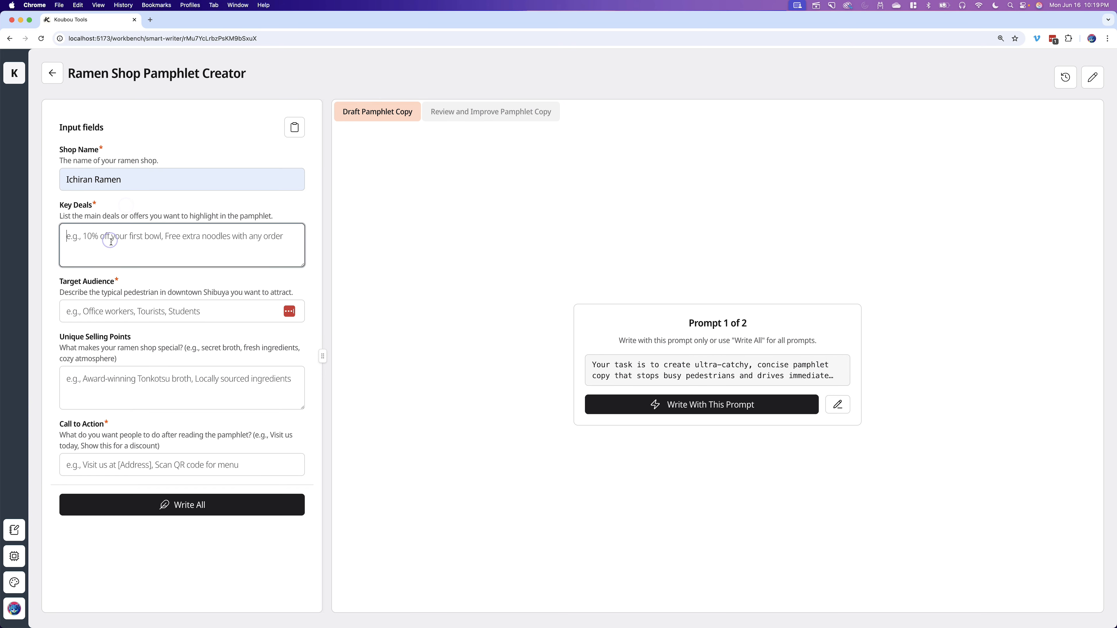
text(30% o)
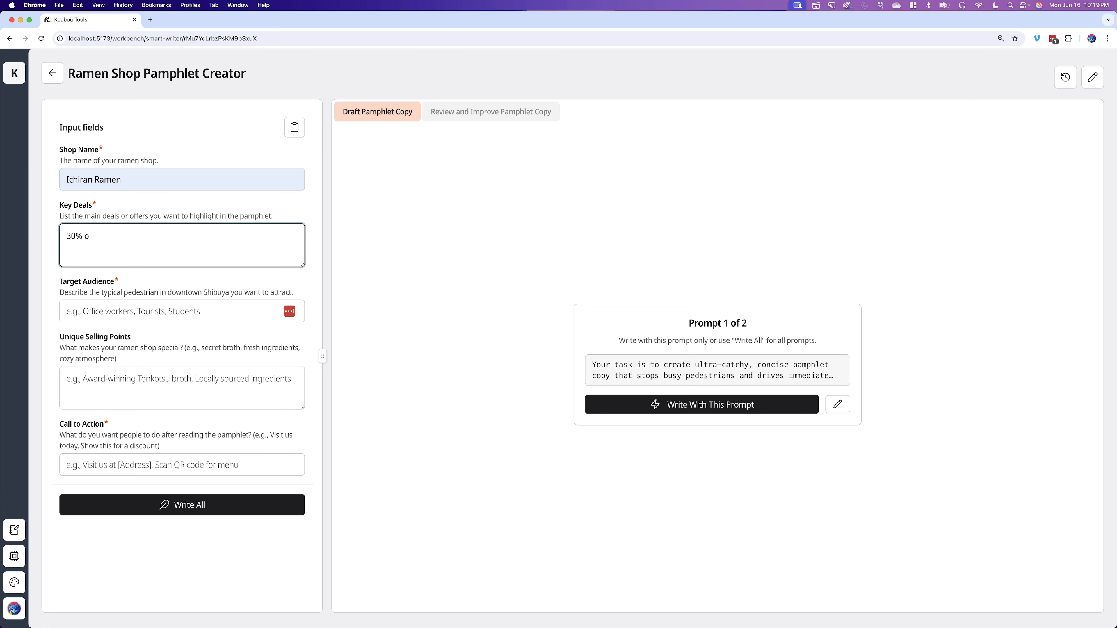
text(ff our signature ramen for the next 30 minutes)
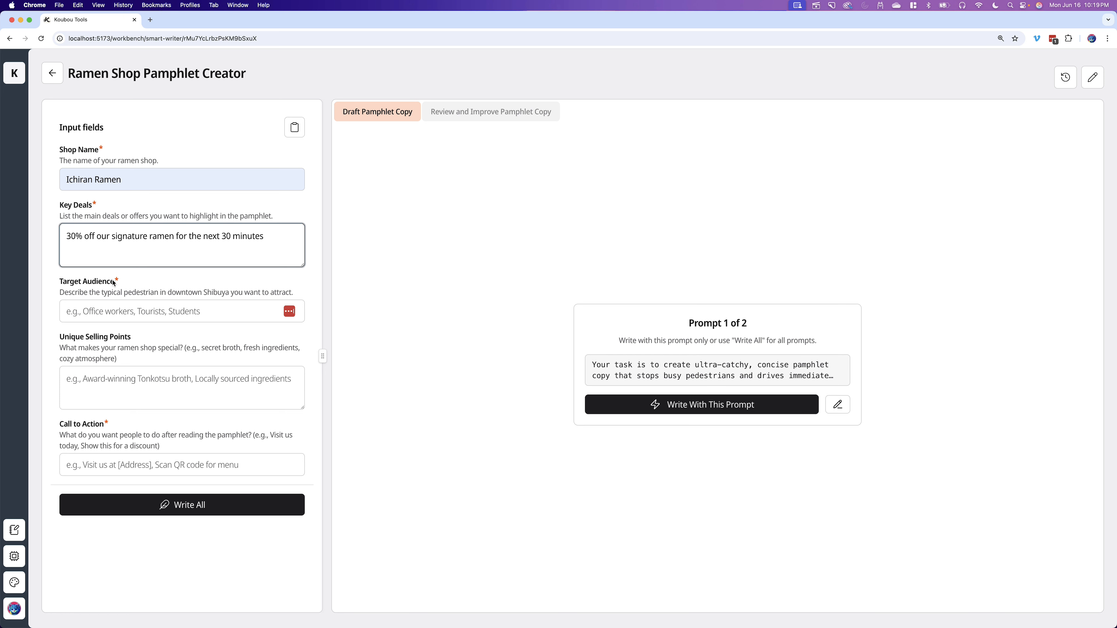
- Set the Target Audience to Salarymen
click(128, 309)
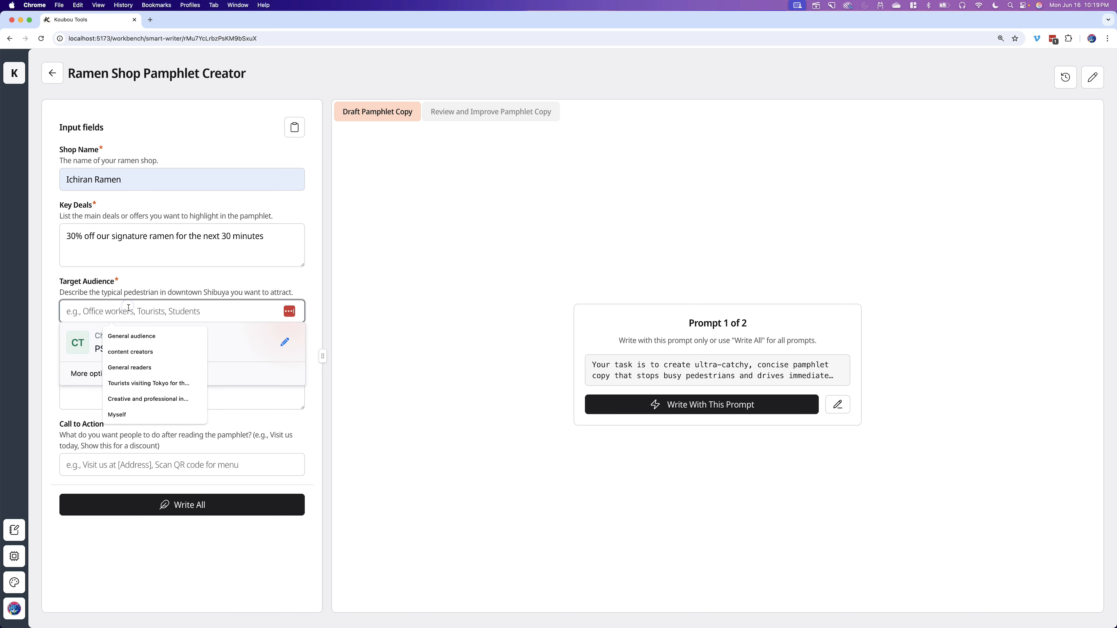
text(Sala)
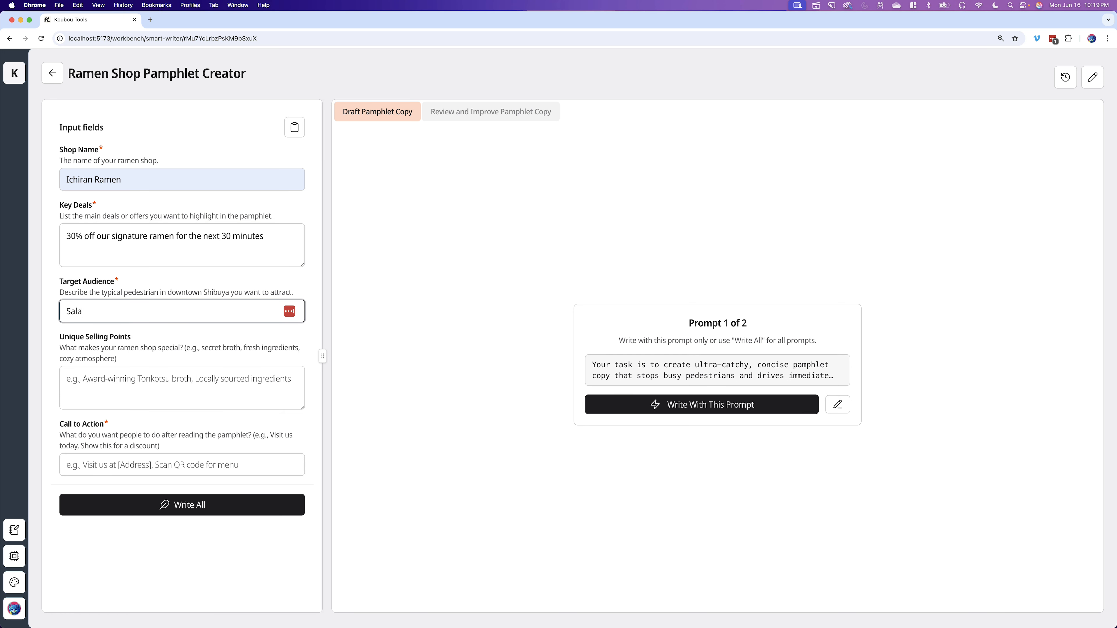
text(rymen)
- Enter "We have an award winning unique twist on tonkotsu ramen" as the Unique Selling Points
click(122, 378)
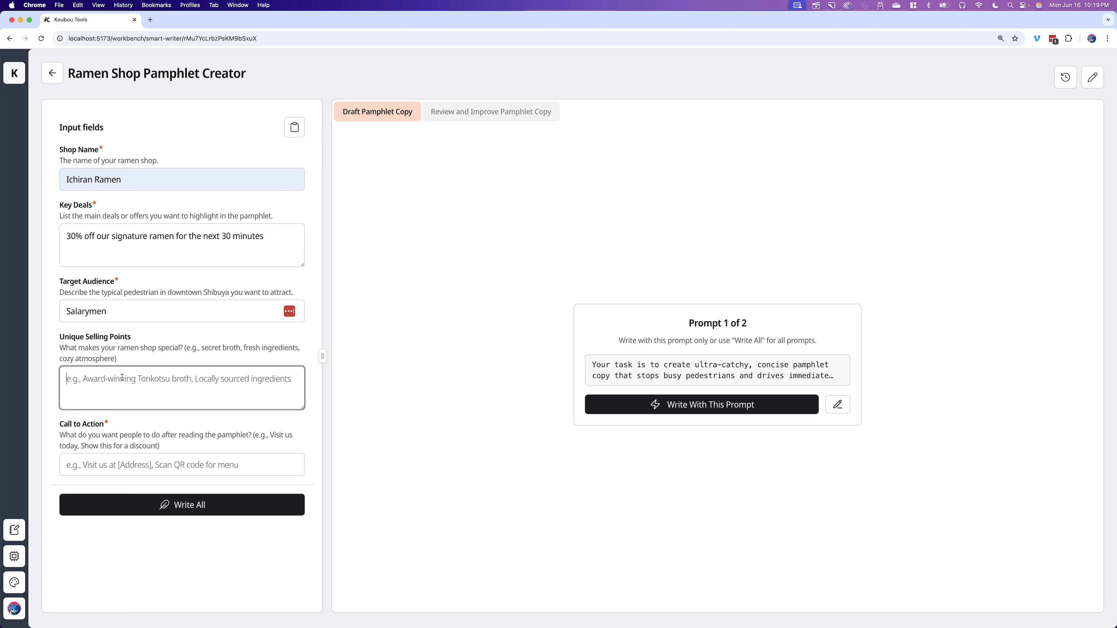
text(We have an awwa)
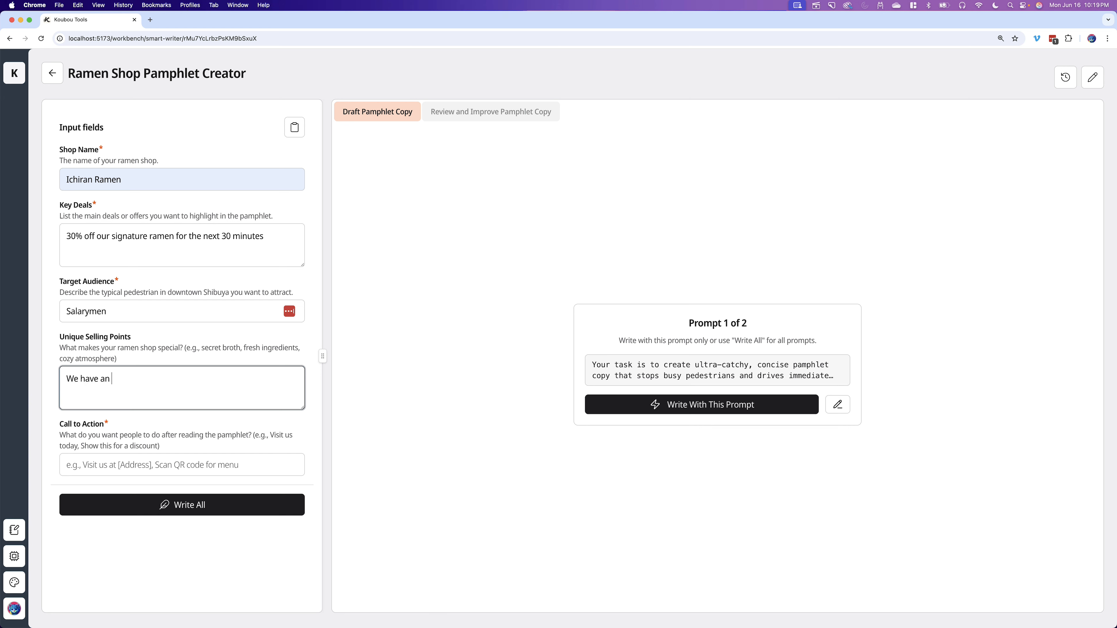
key(BackSpace)
key(BackSpace)
text(ard winning)
text(ique tewist on tonkostus)
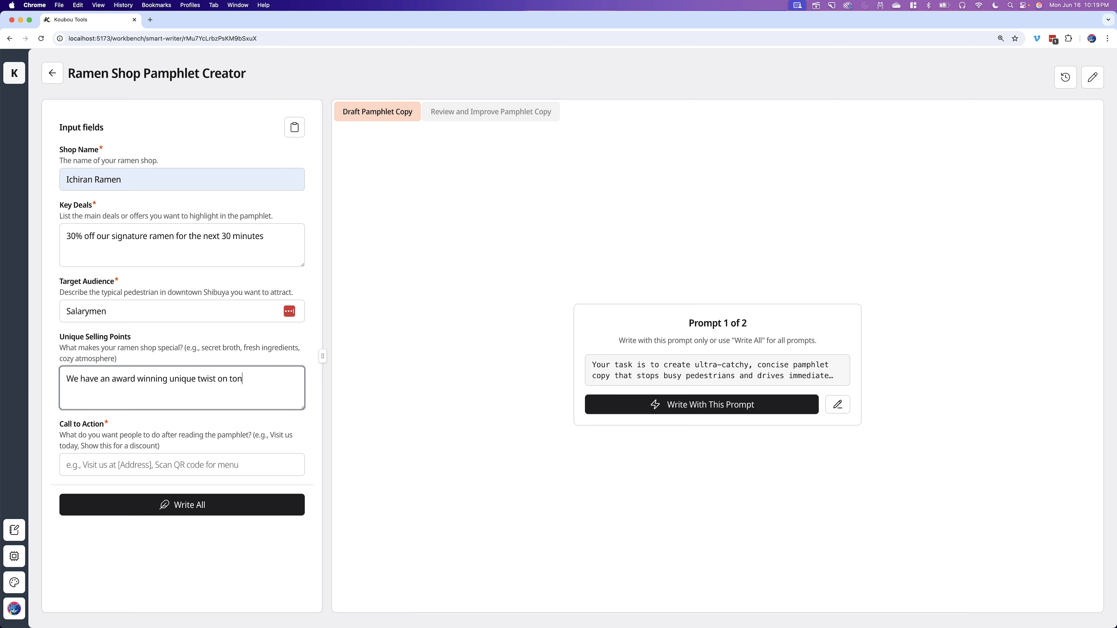
key(BackSpace)
key(BackSpace)
key(BackSpace)
text(tsu ramen)
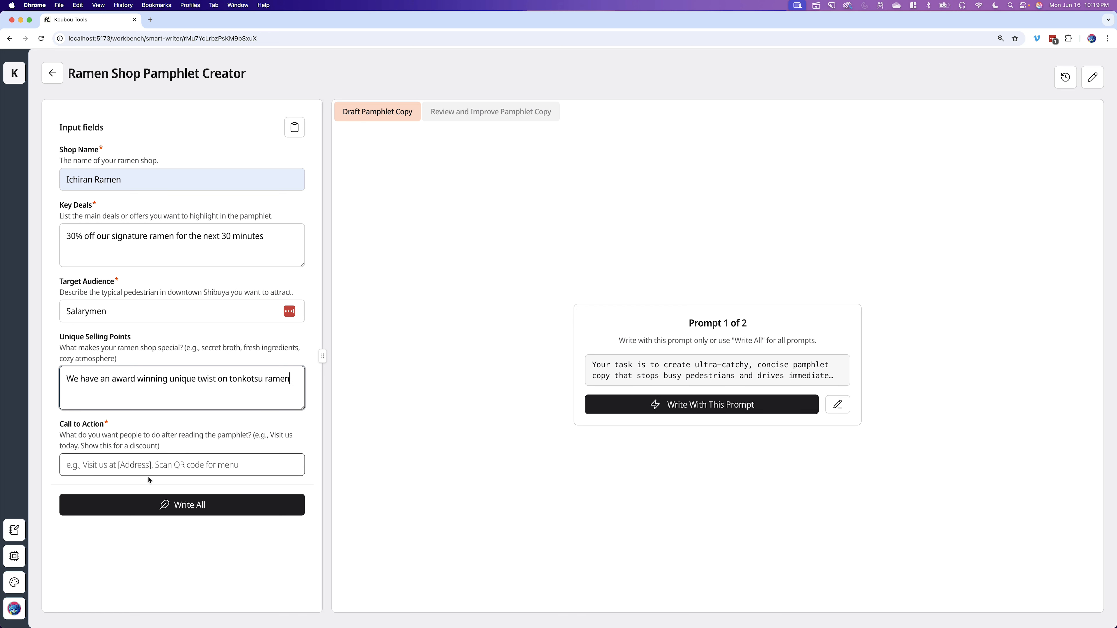
- Enter "Visit within 30 minutes." as the Call to Action and generate copy with all prompts
click(172, 464)
text(V)
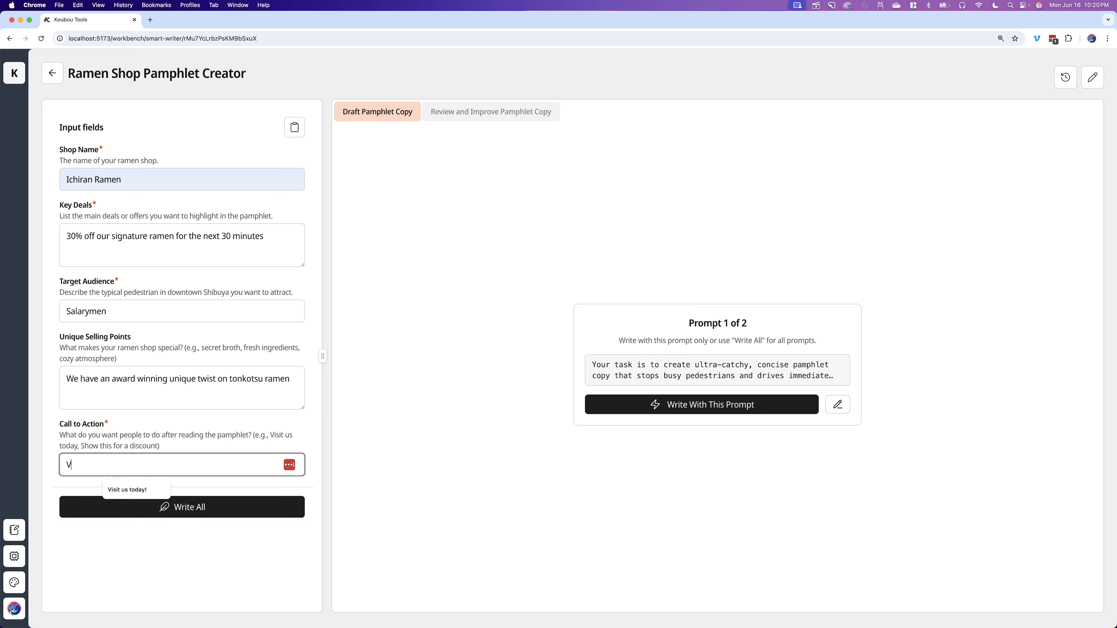
text(isit in)
key(BackSpace)
key(BackSpace)
key(BackSpace)
key(BackSpace)
key(BackSpace)
text(it in)
key(BackSpace)
key(BackSpace)
key(BackSpace)
text(with)
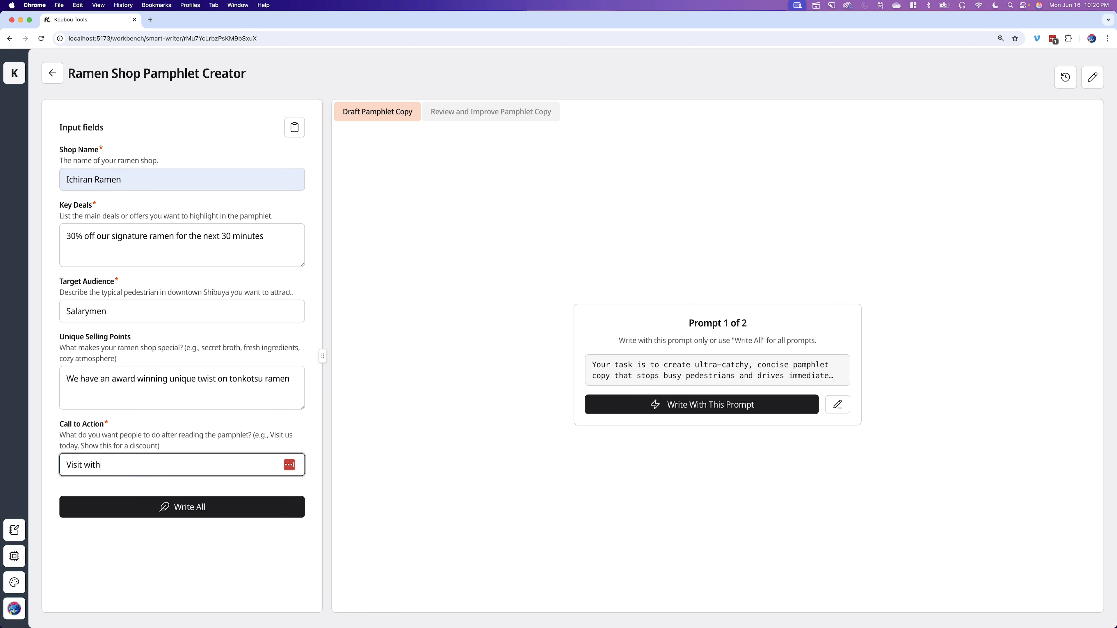
text(in 30 minutes.)
click(220, 508)
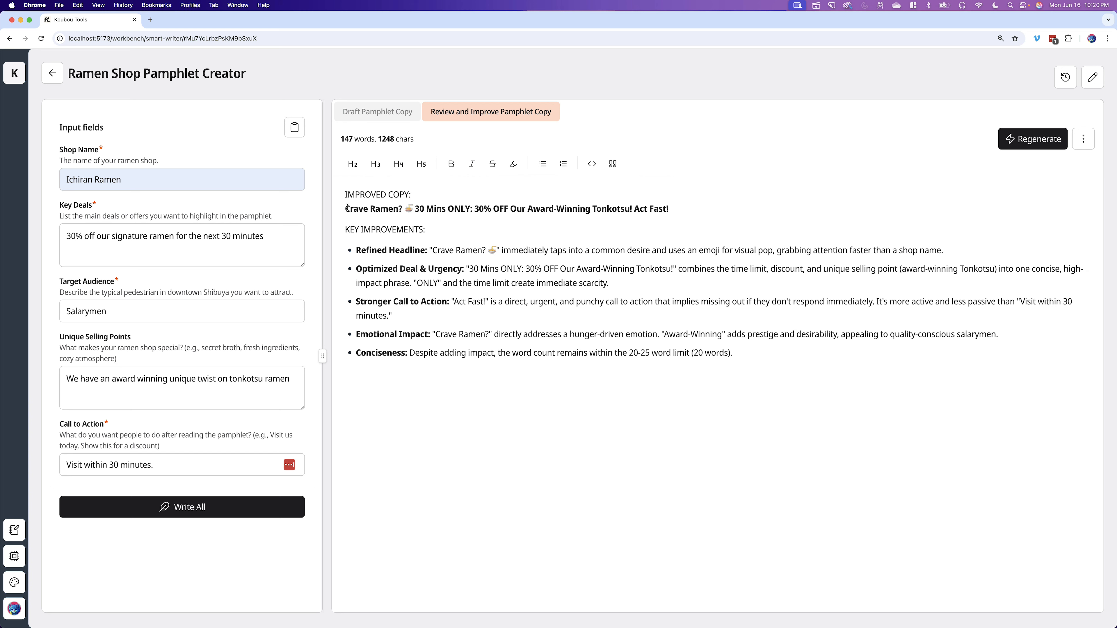
- Compare the drafted pamphlet copy with the reviewed and improved copy and its key improvements
drag(347, 208, 411, 222)
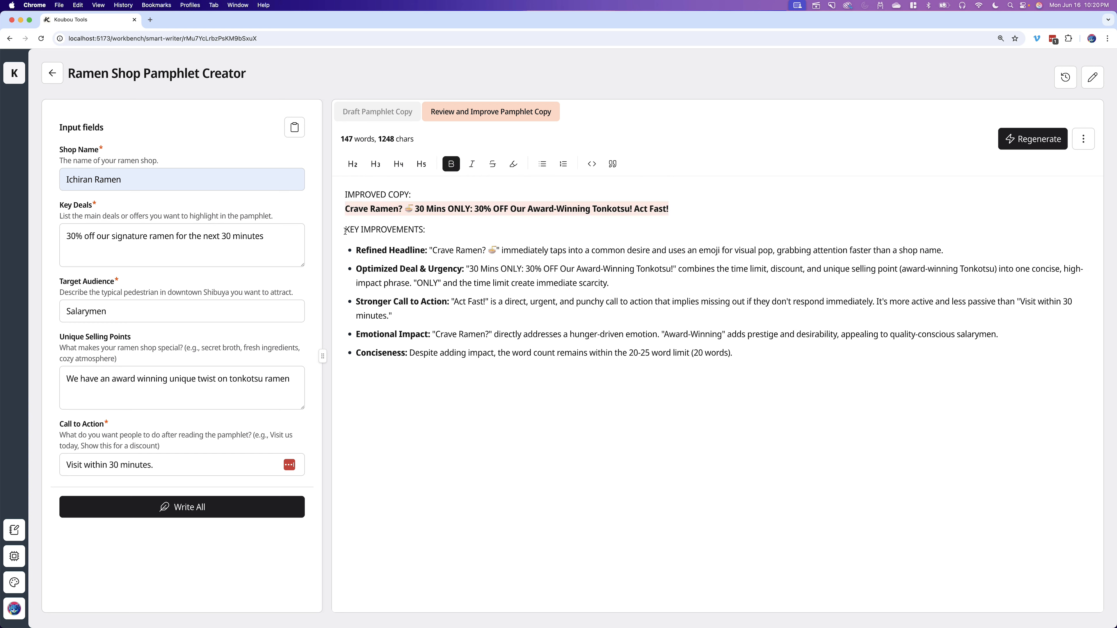
drag(345, 231, 761, 352)
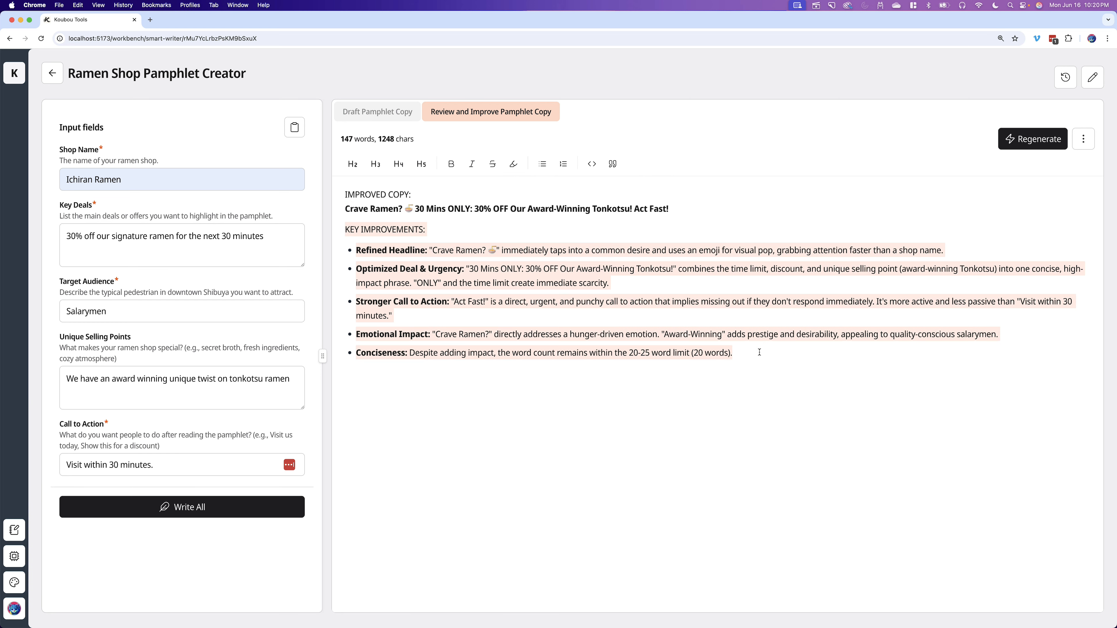
click(384, 113)
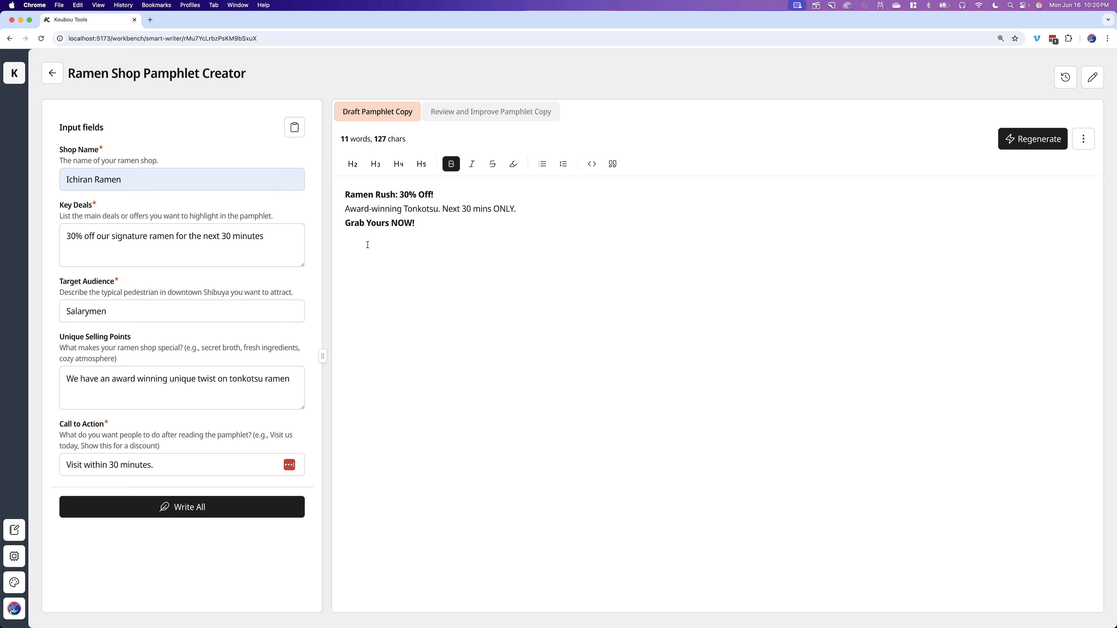
click(469, 117)
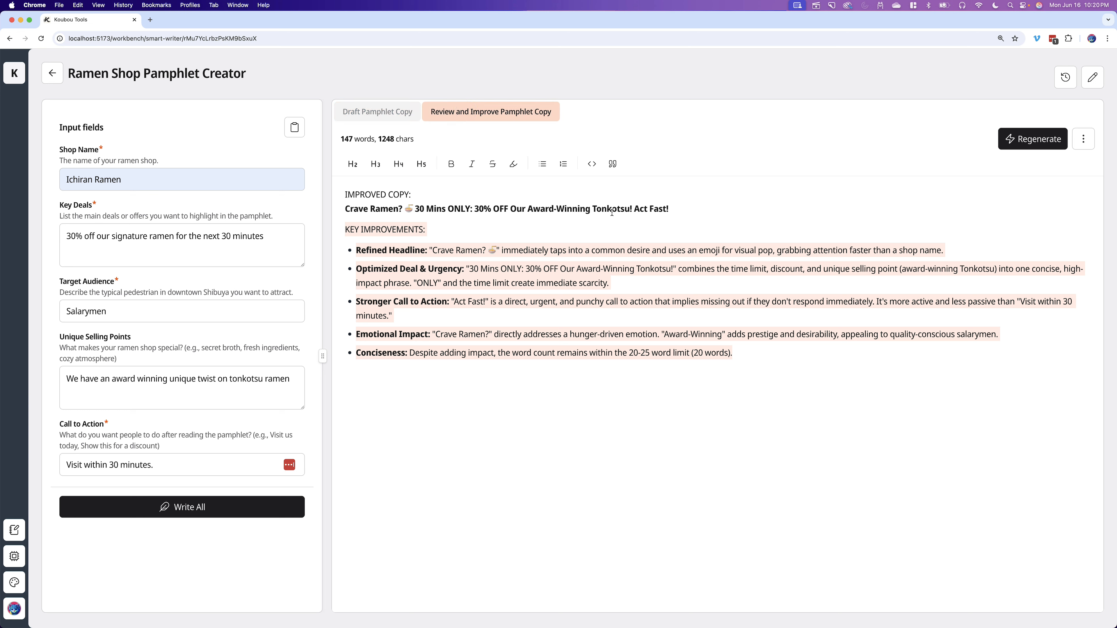
drag(672, 216, 345, 210)
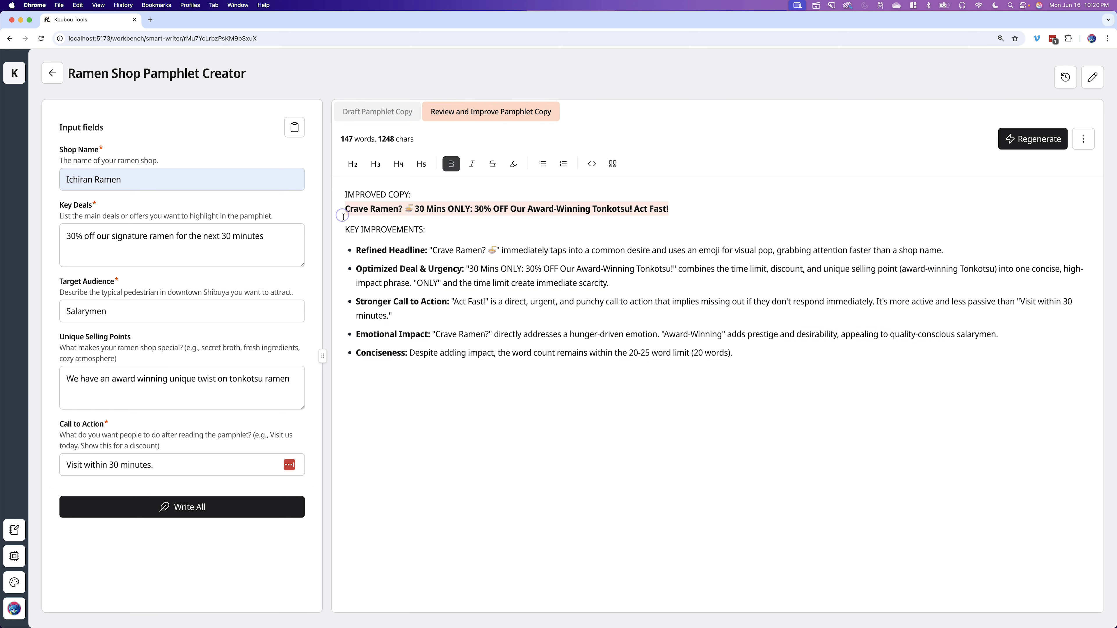
click(599, 243)
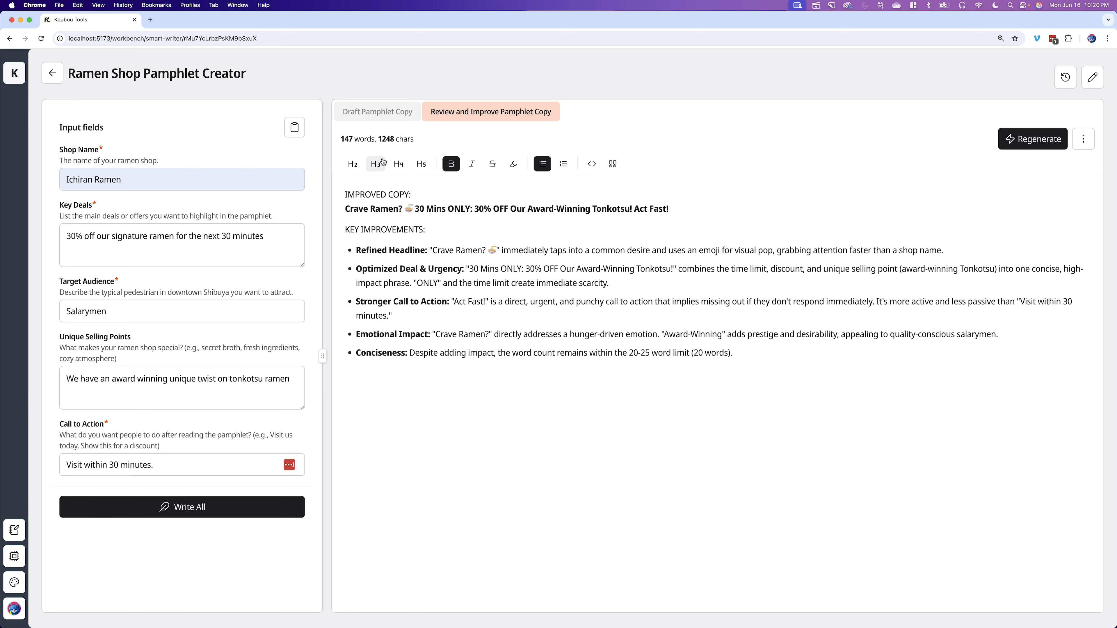
- Open the Ramen Pamphlet writer and load its most recent generation from the history
click(52, 73)
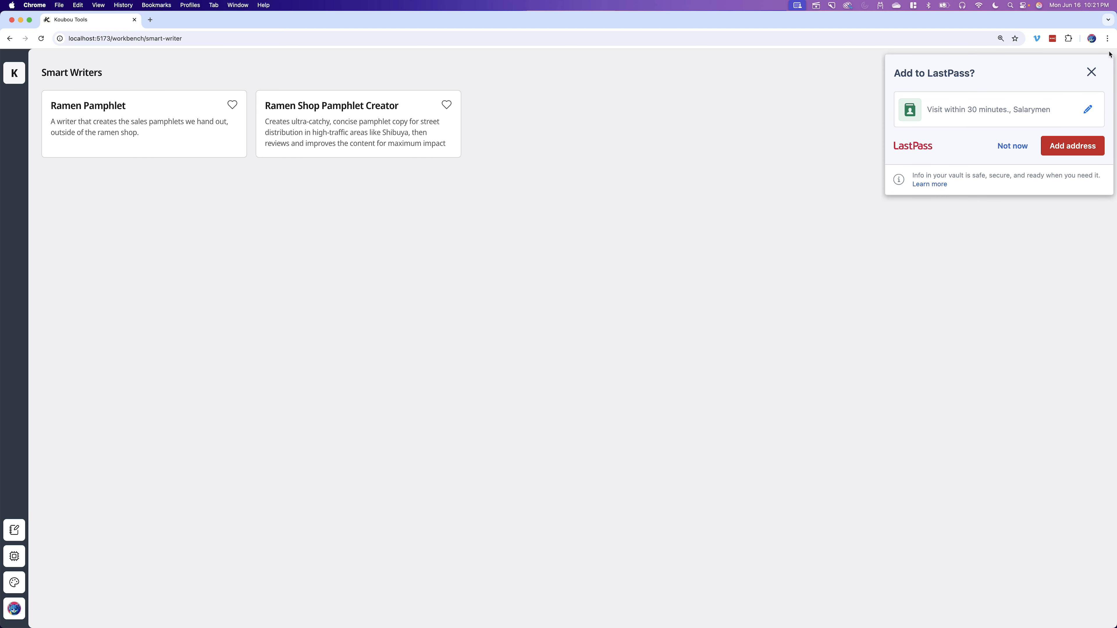
click(1092, 72)
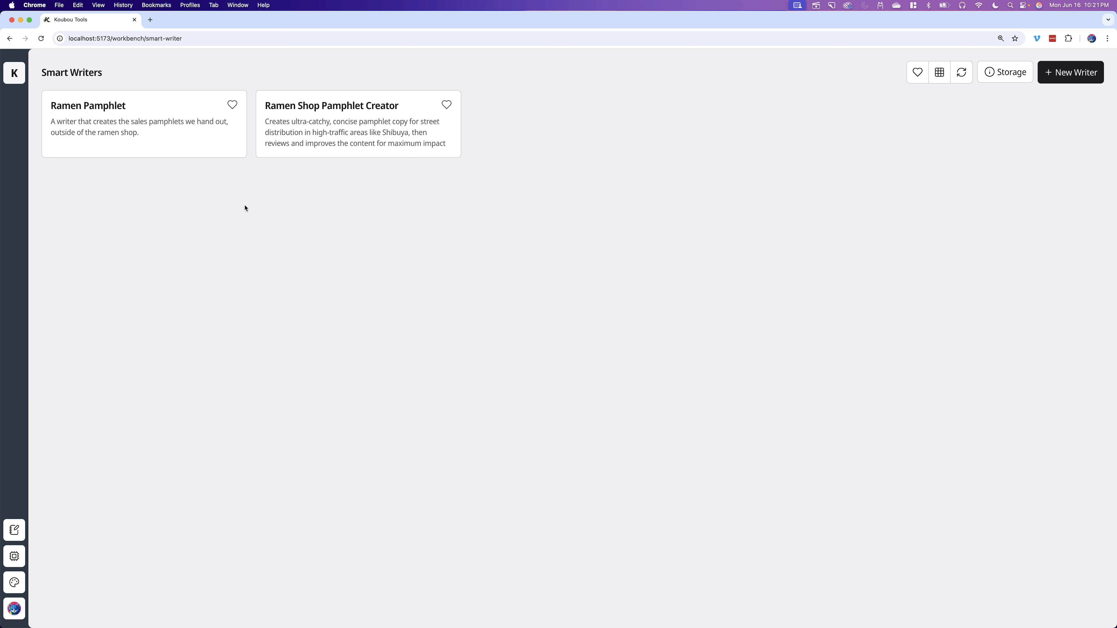
click(174, 130)
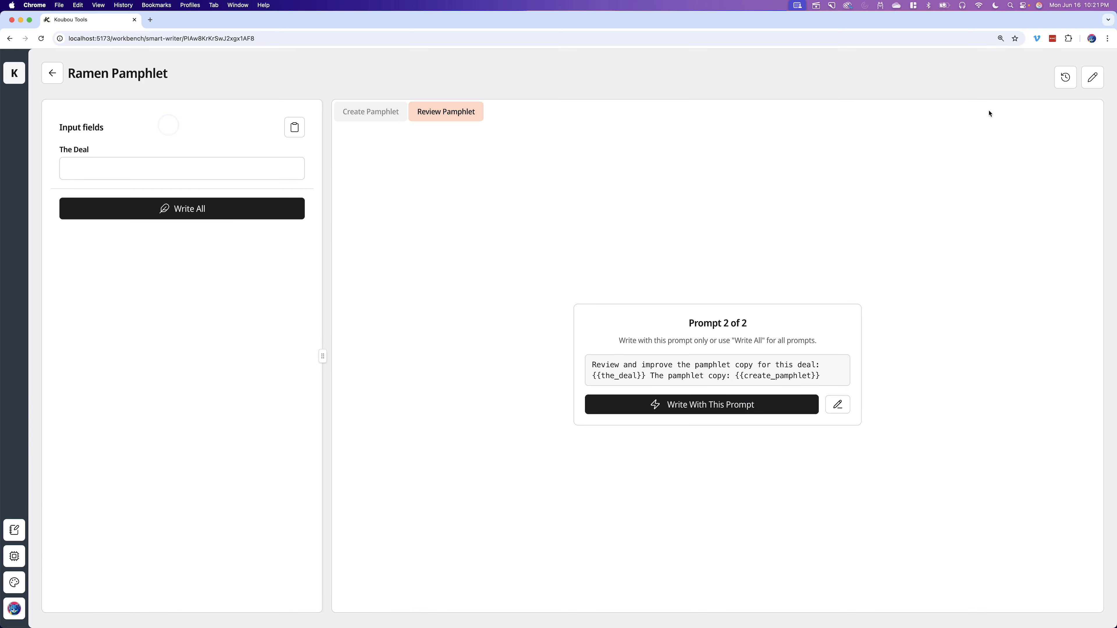
click(1068, 86)
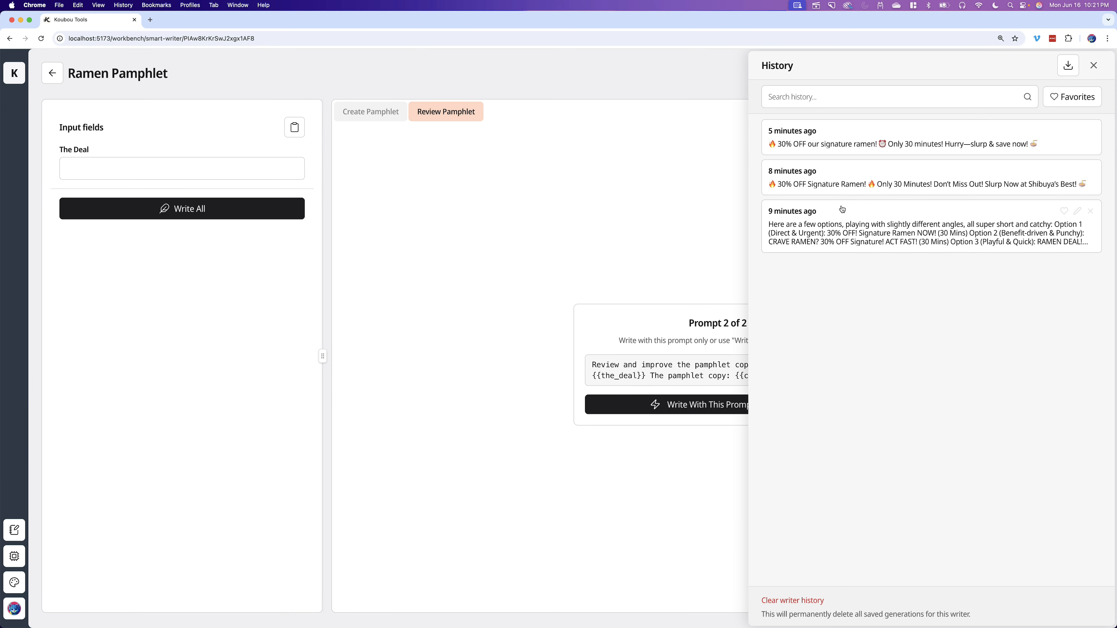
click(879, 135)
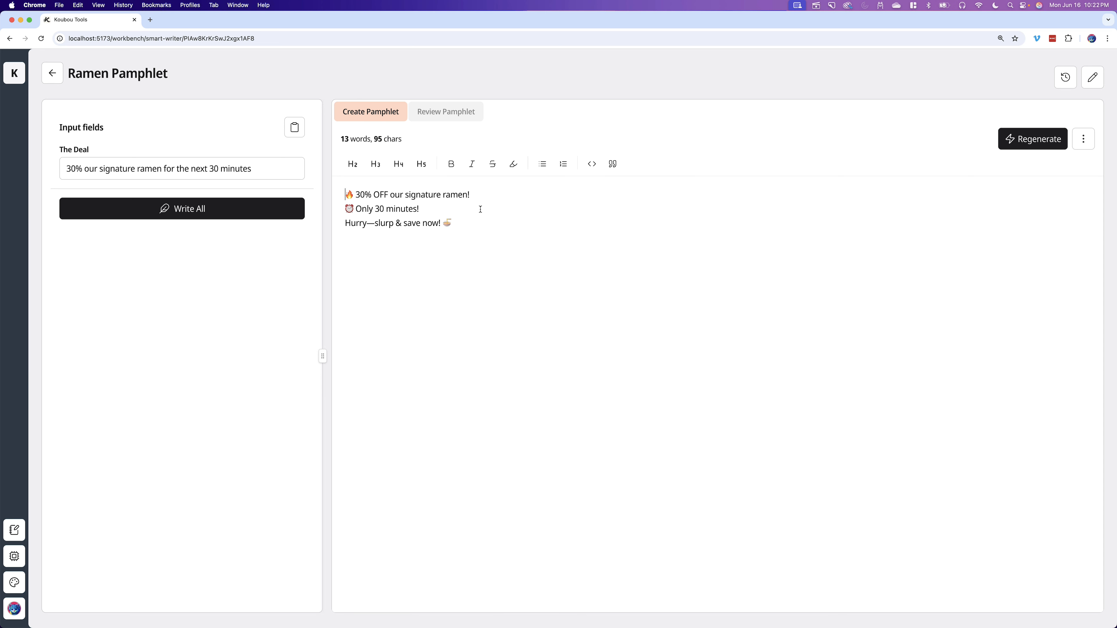
click(1084, 139)
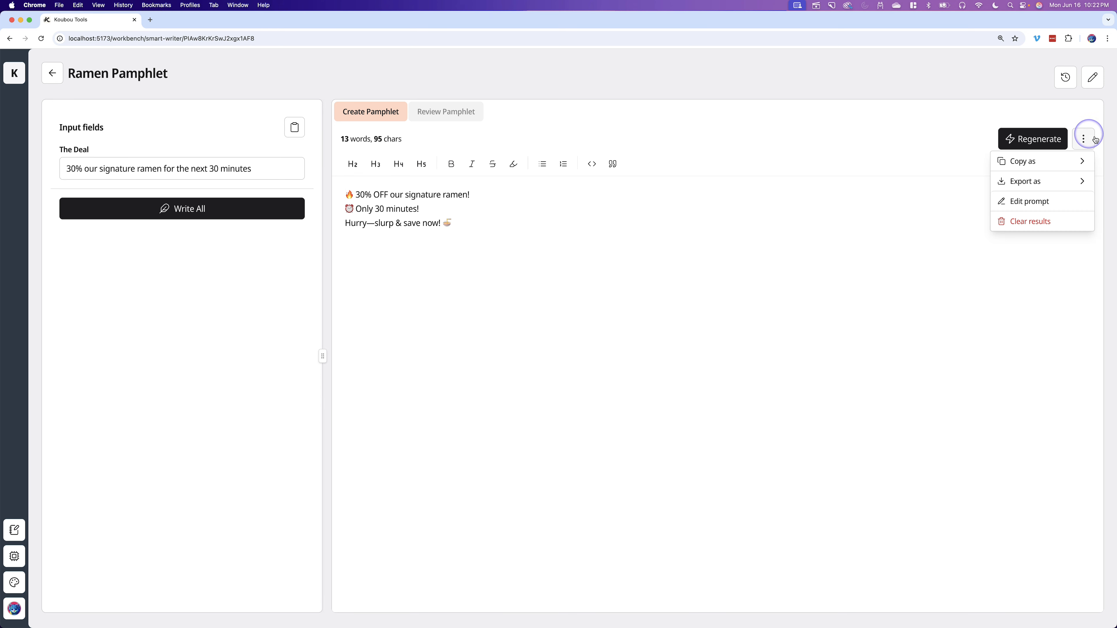
click(1037, 189)
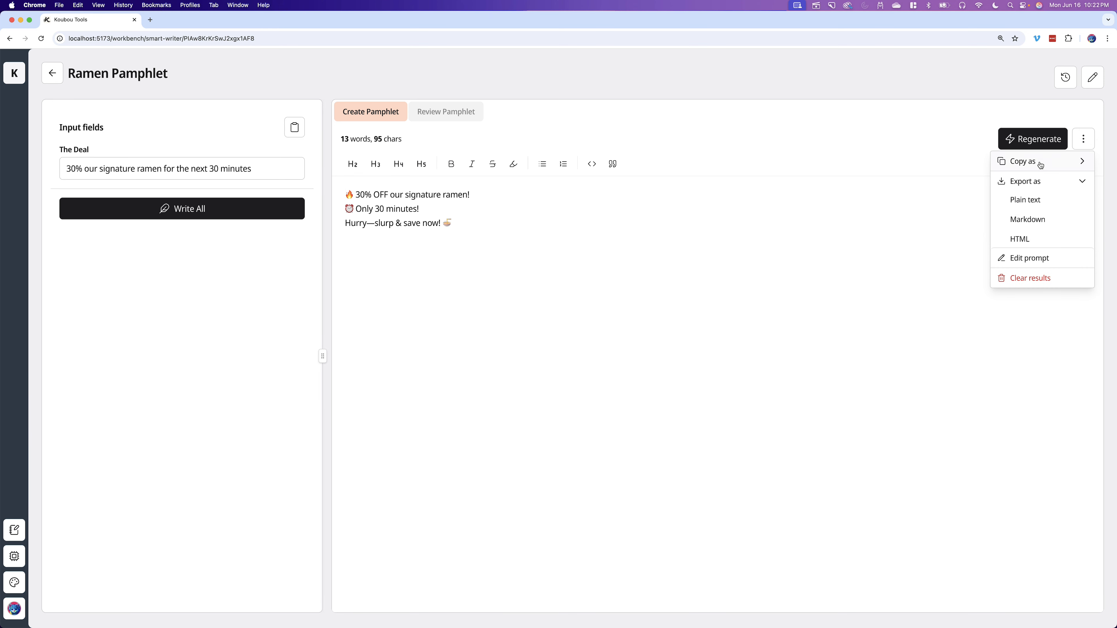
click(904, 129)
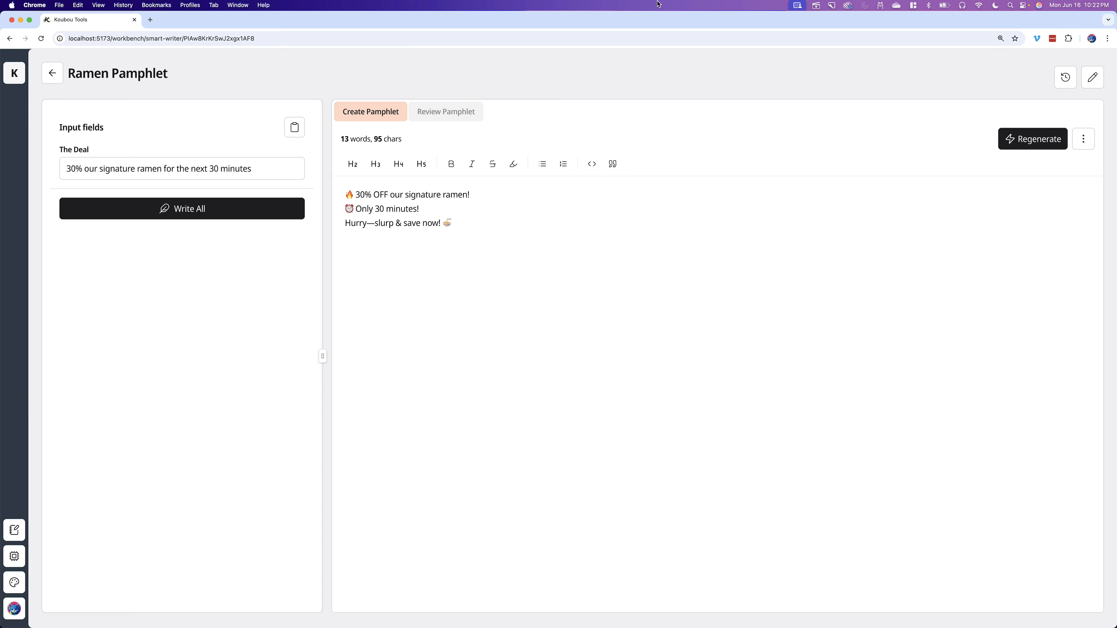
- Return to the workbench and browse the tools available in the Toolbox
click(14, 73)
click(15, 97)
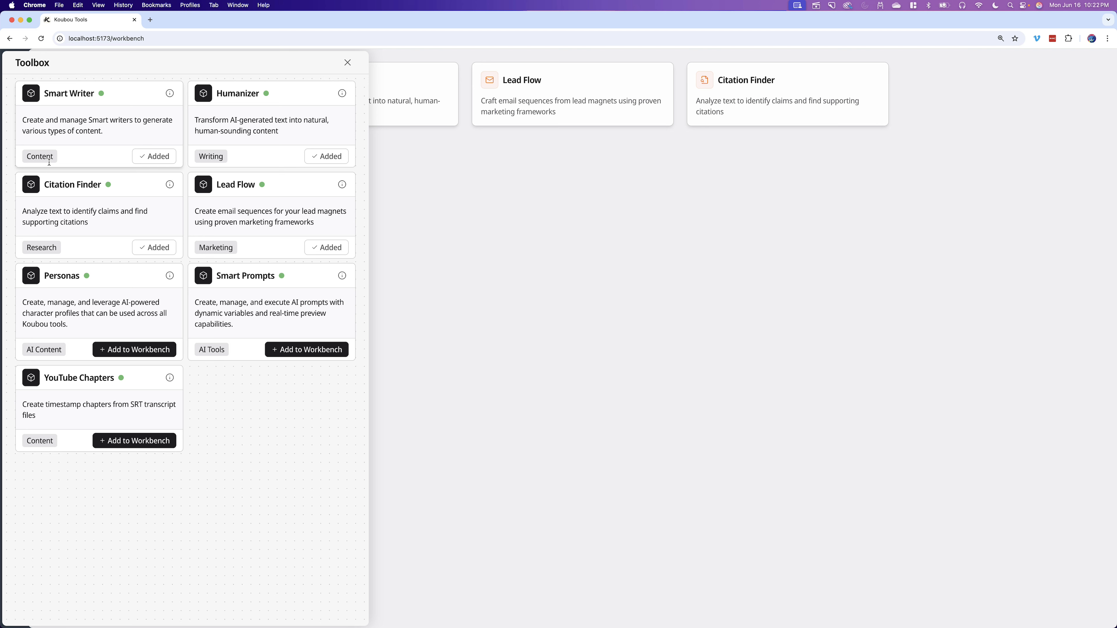
click(347, 62)
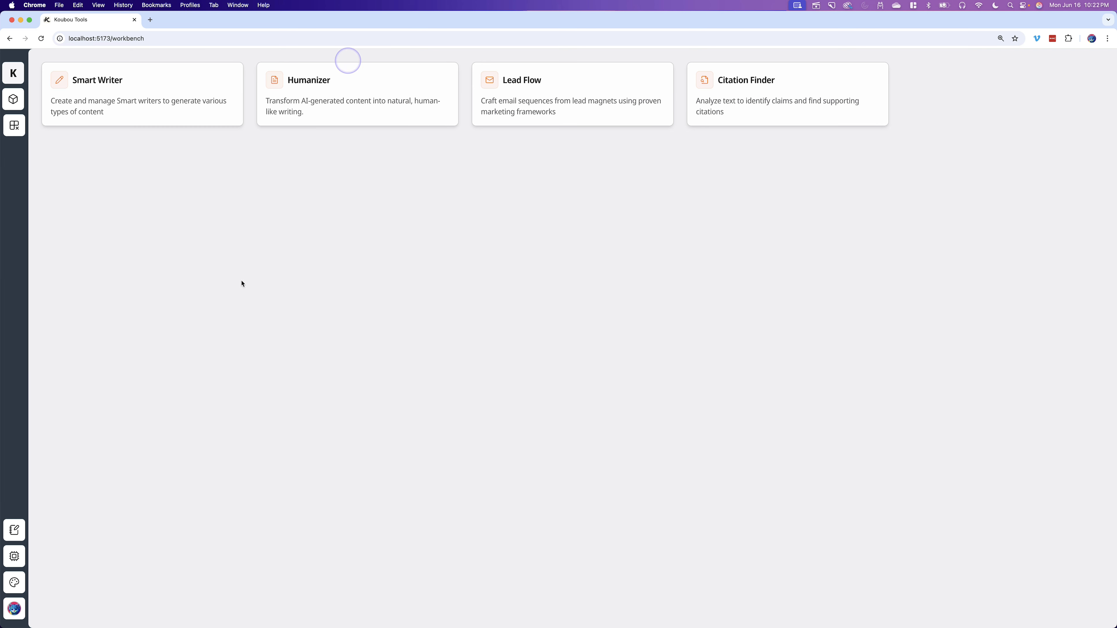
- Preview the workbench customization Designer Tools and the Notes panel
click(17, 589)
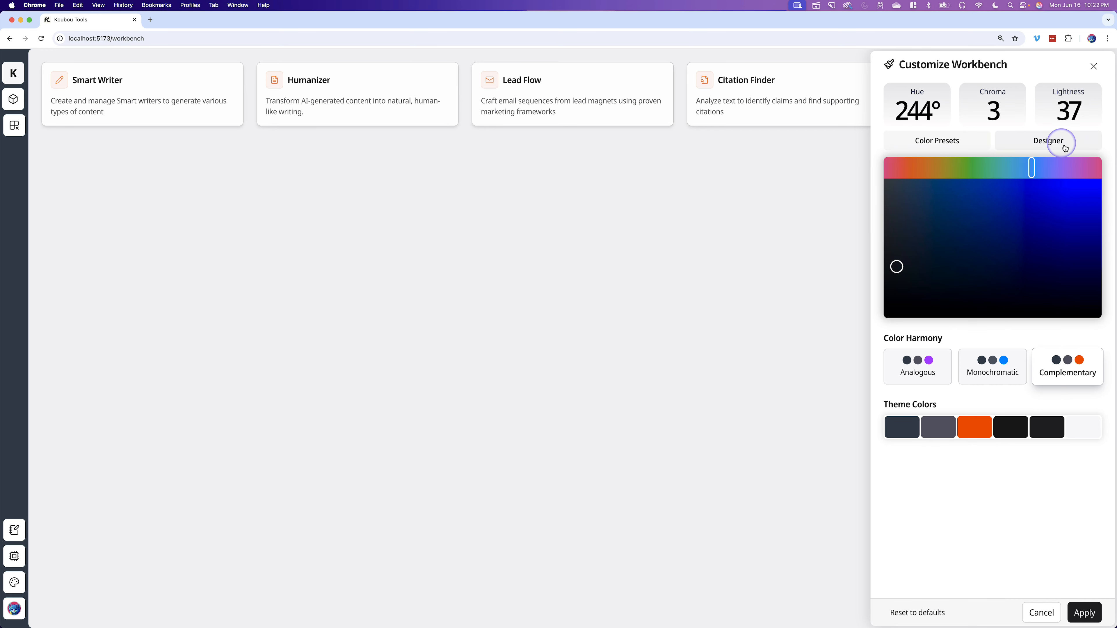
click(1057, 141)
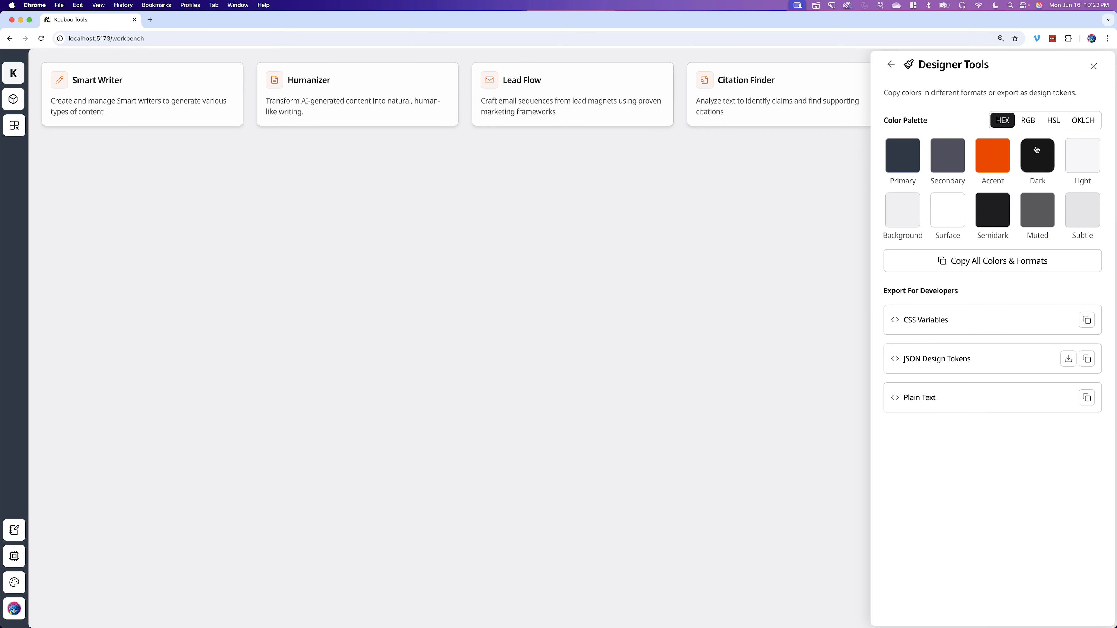
click(1095, 67)
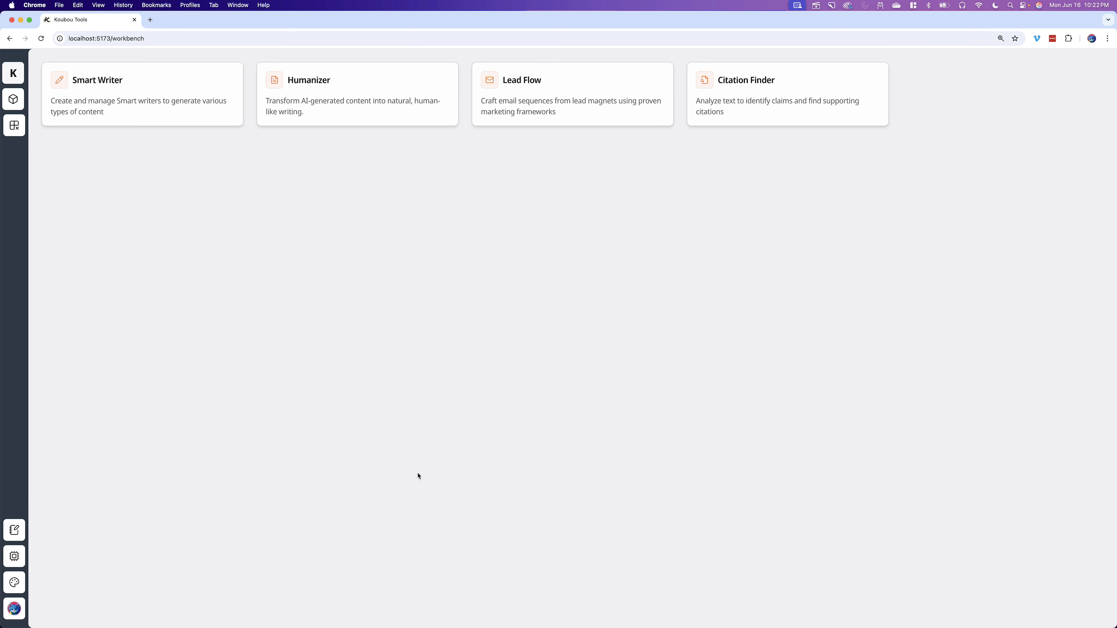
click(13, 530)
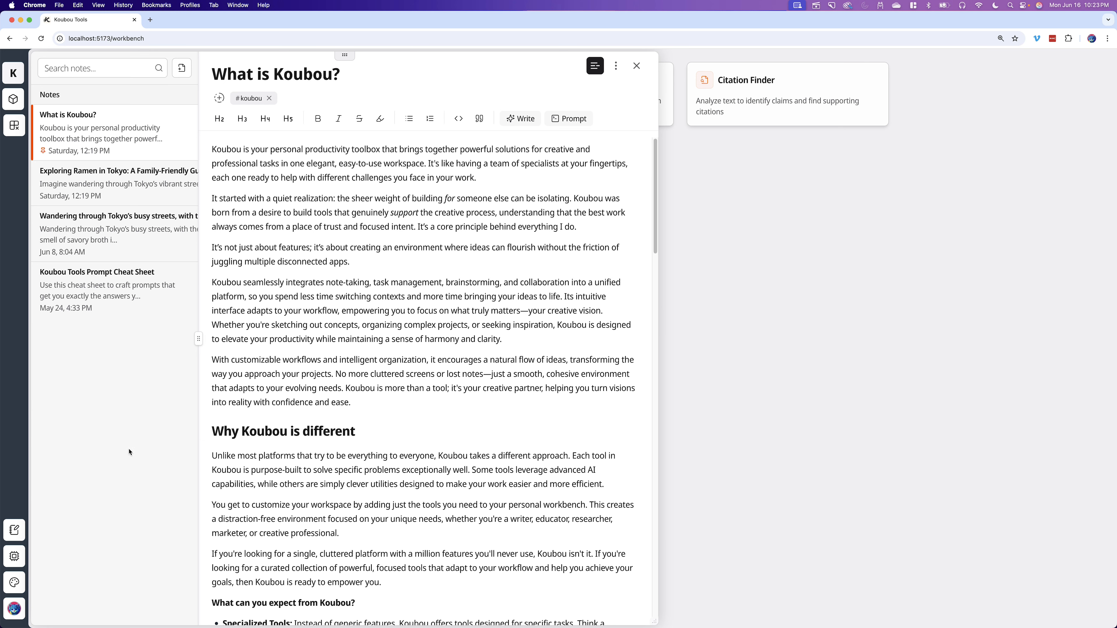
click(637, 65)
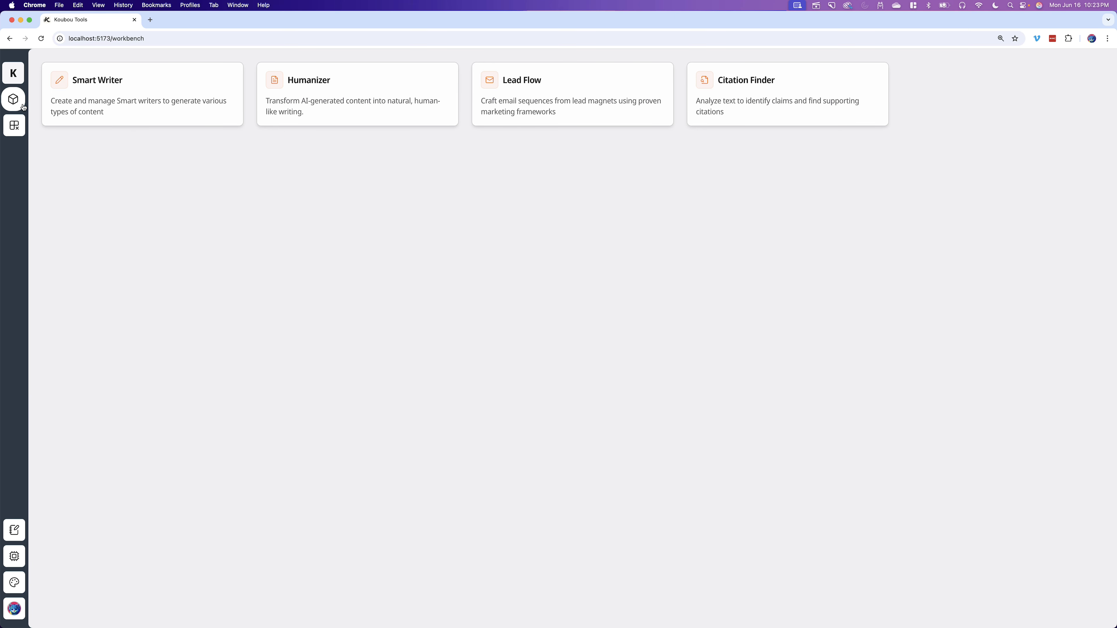
- Add the Personas tool to the workbench and open it
click(8, 100)
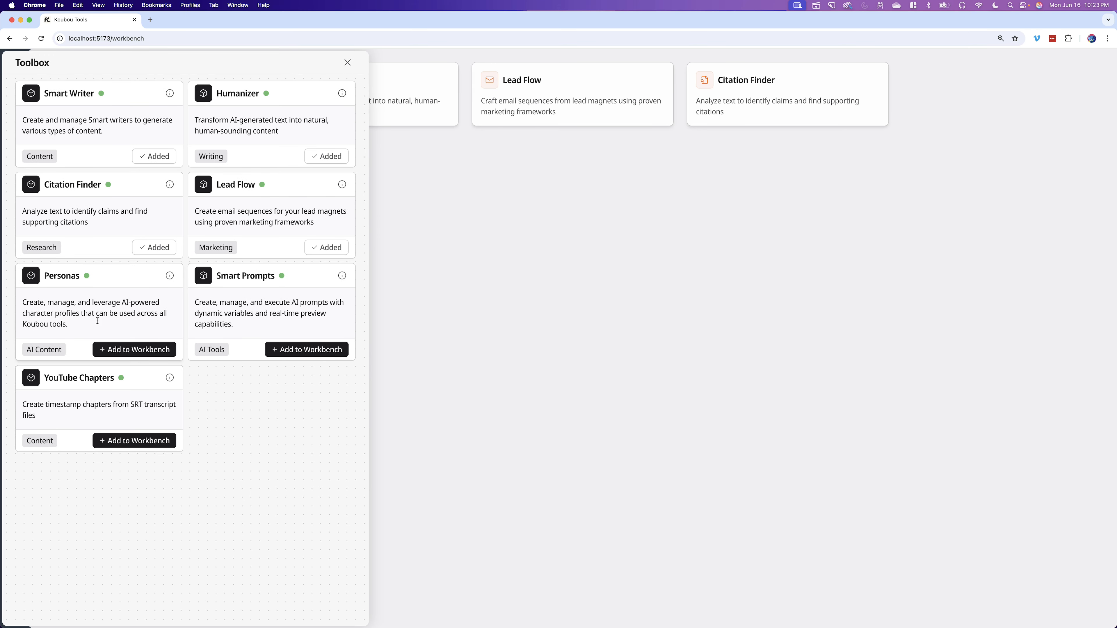
click(136, 351)
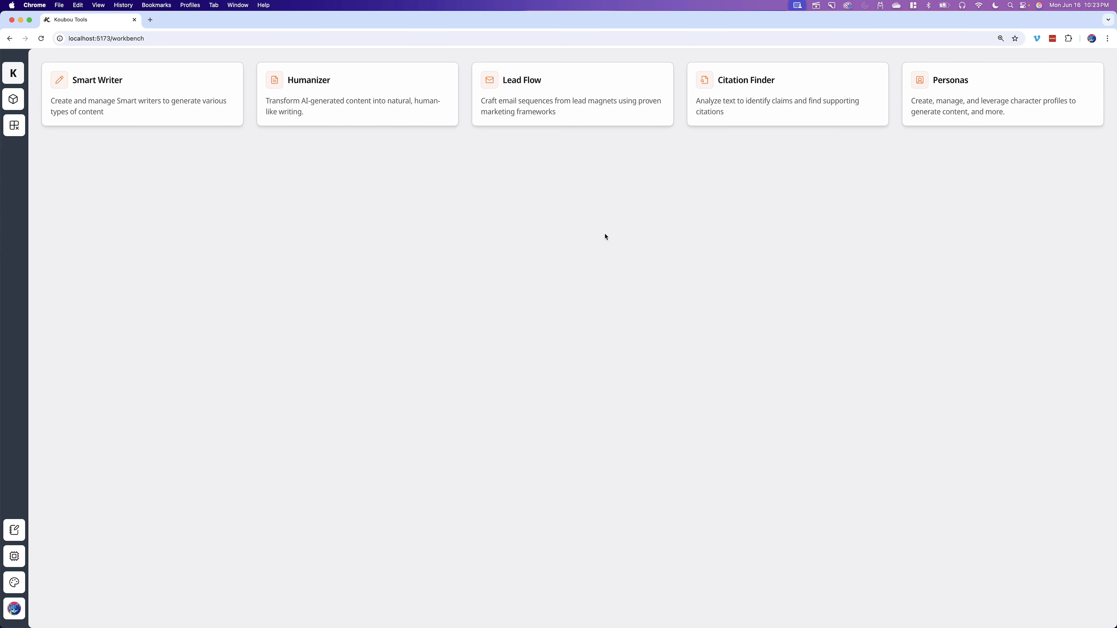
click(955, 96)
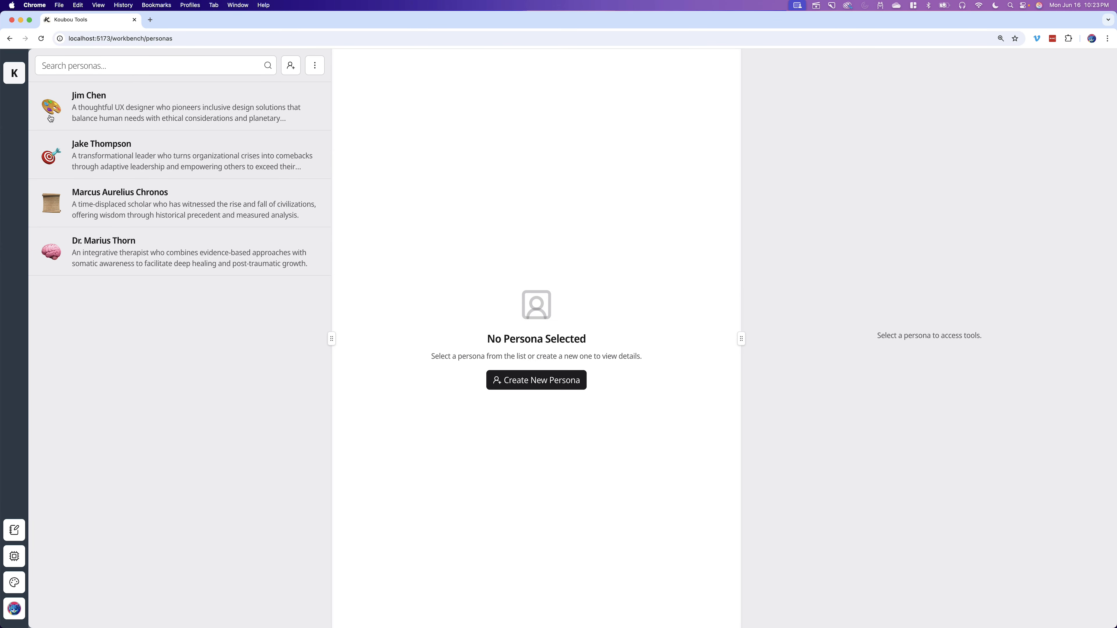
- Assign the Jake Thompson persona to the Ramen Pamphlet writer's Create Pamphlet prompt, save it, and regenerate the copy
click(16, 73)
click(117, 80)
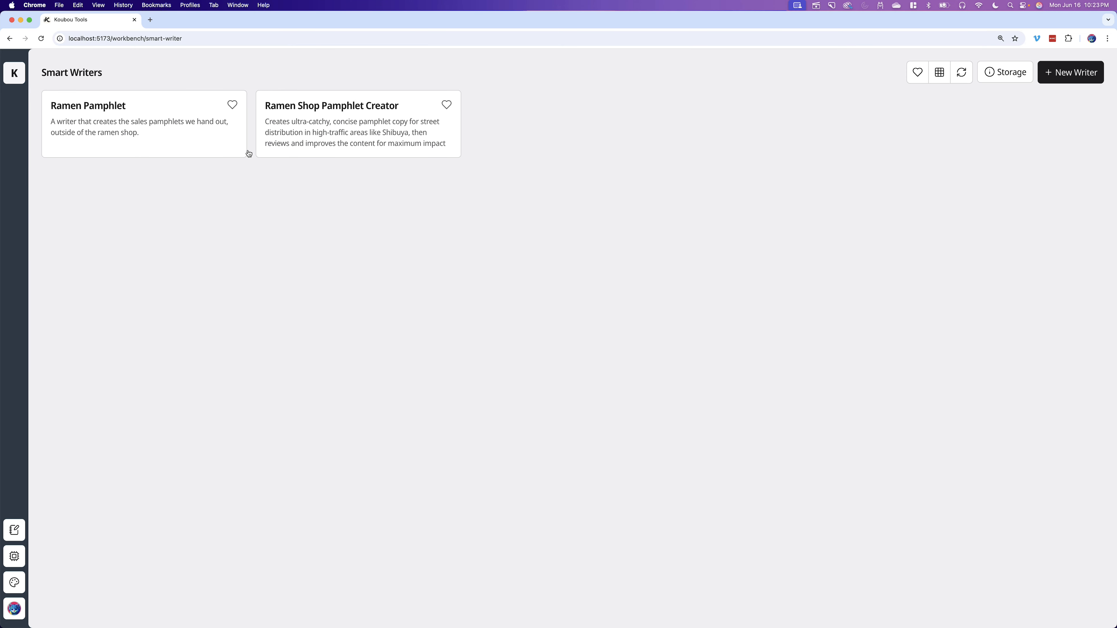
click(169, 121)
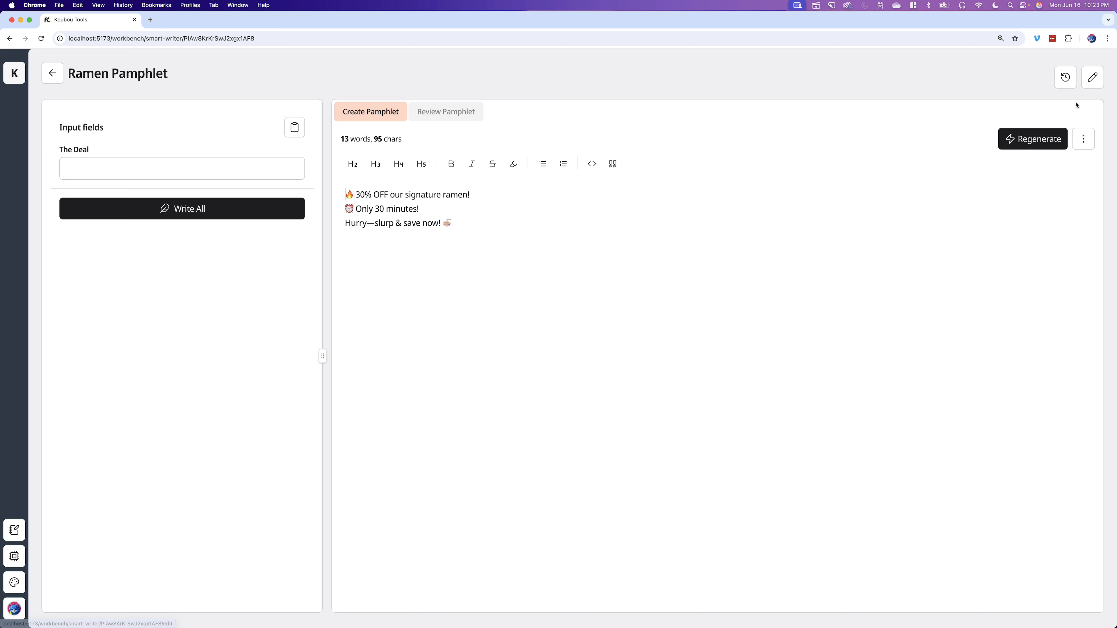
click(1083, 138)
click(1051, 201)
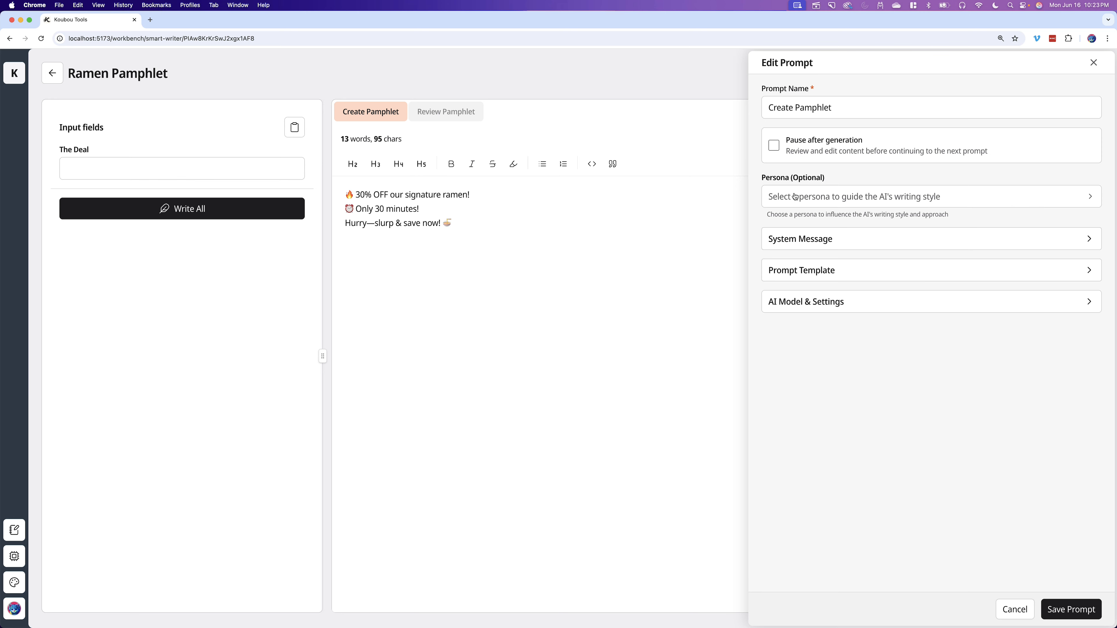
click(842, 198)
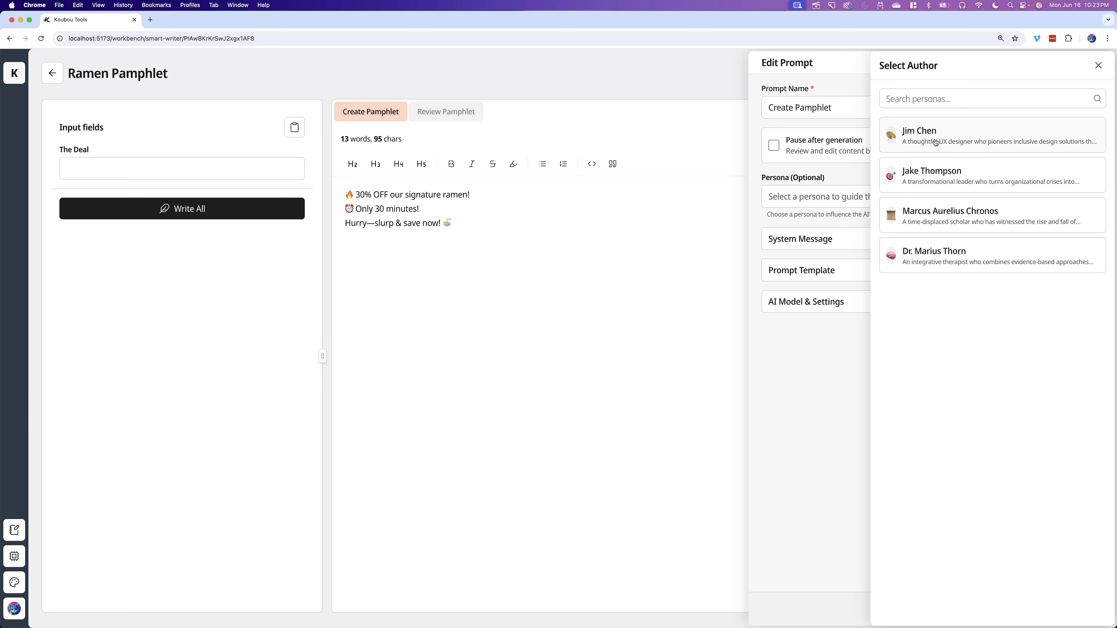
click(949, 181)
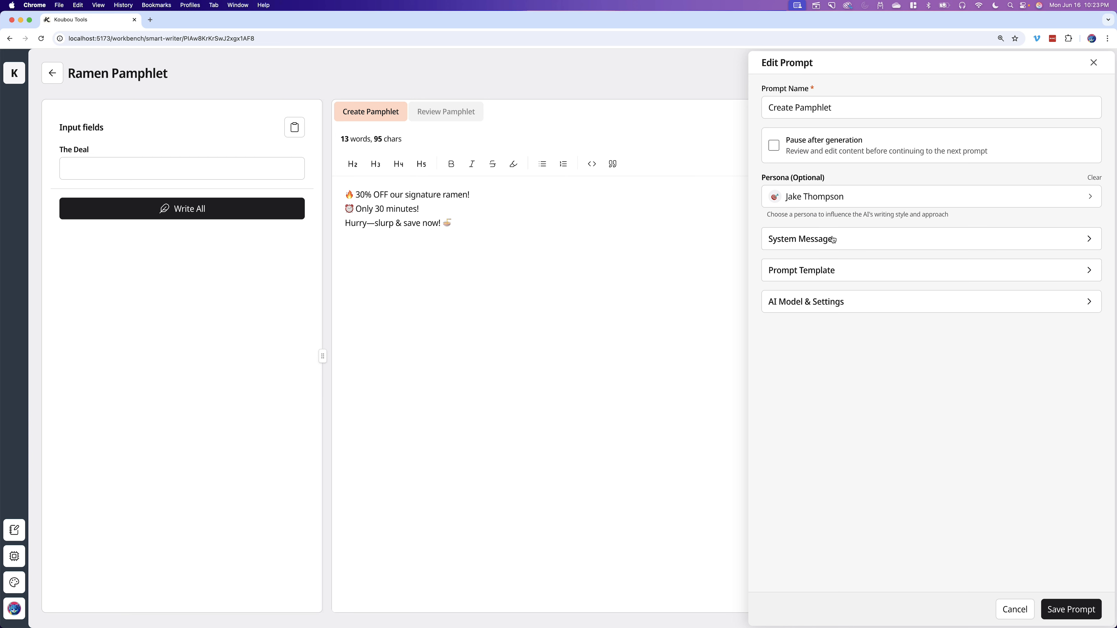
click(1072, 612)
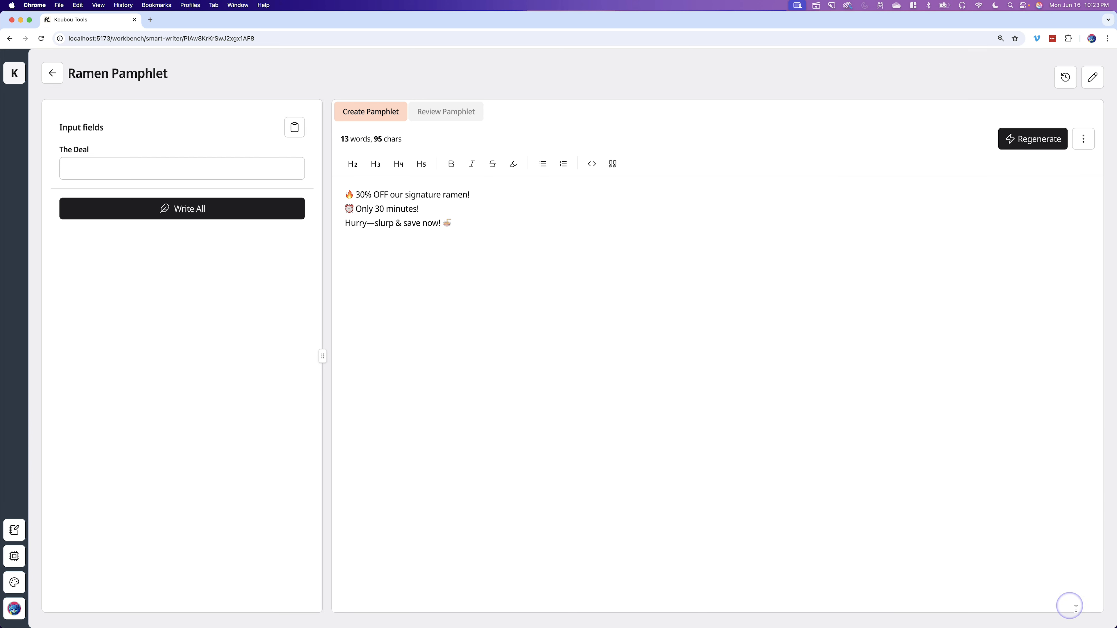
click(1025, 140)
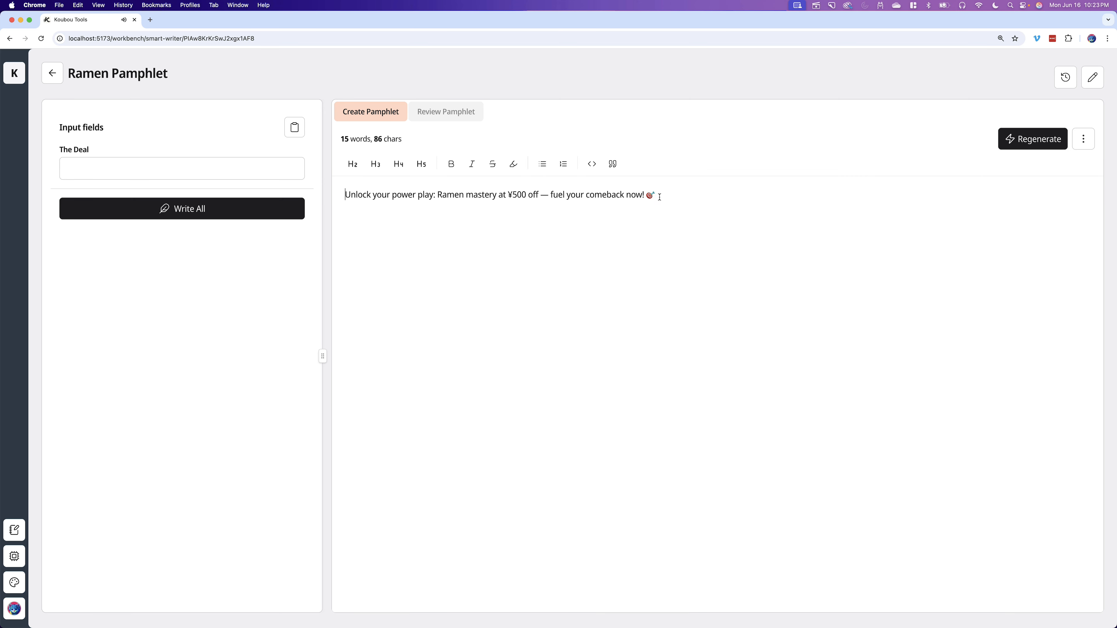
click(51, 73)
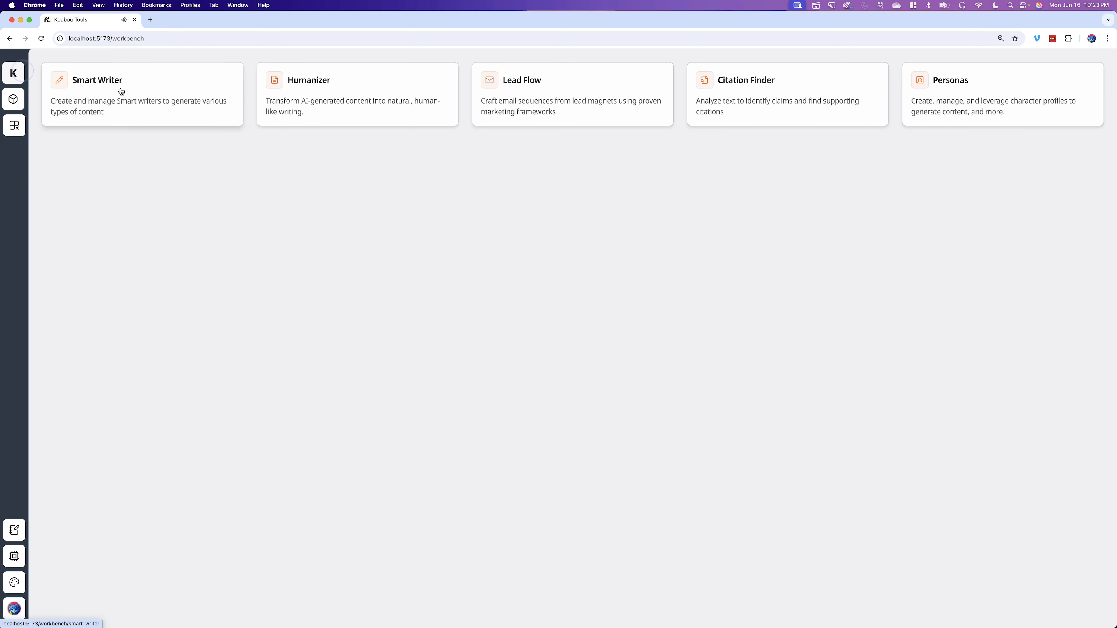
click(980, 80)
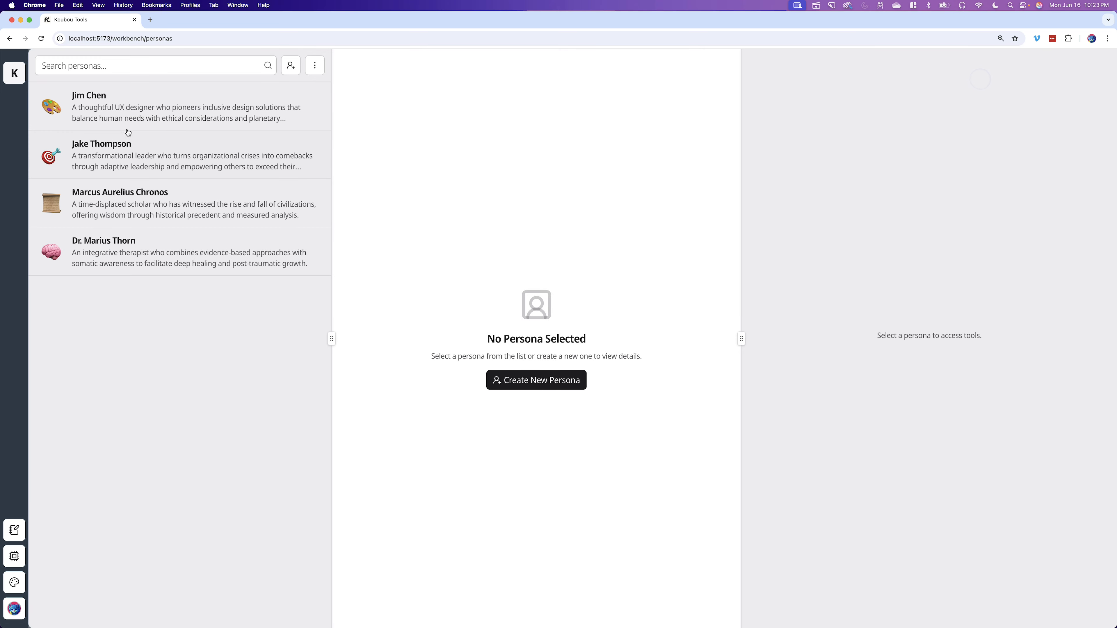
click(116, 146)
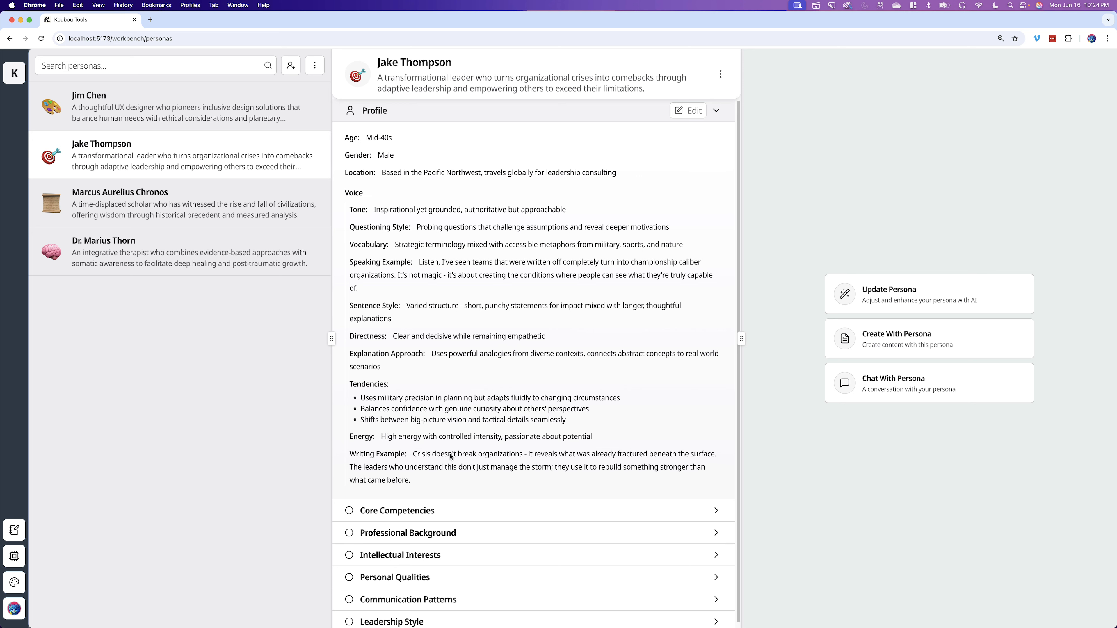
click(403, 111)
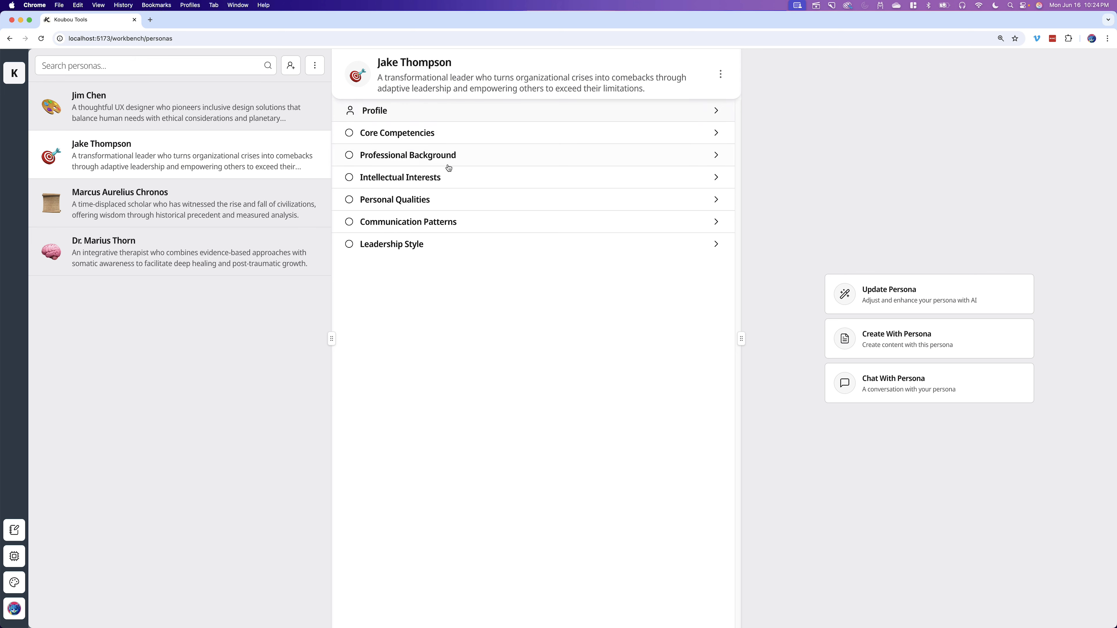
- Return to the workbench and repeatedly open and close the Toolbox to review the available tools
click(12, 82)
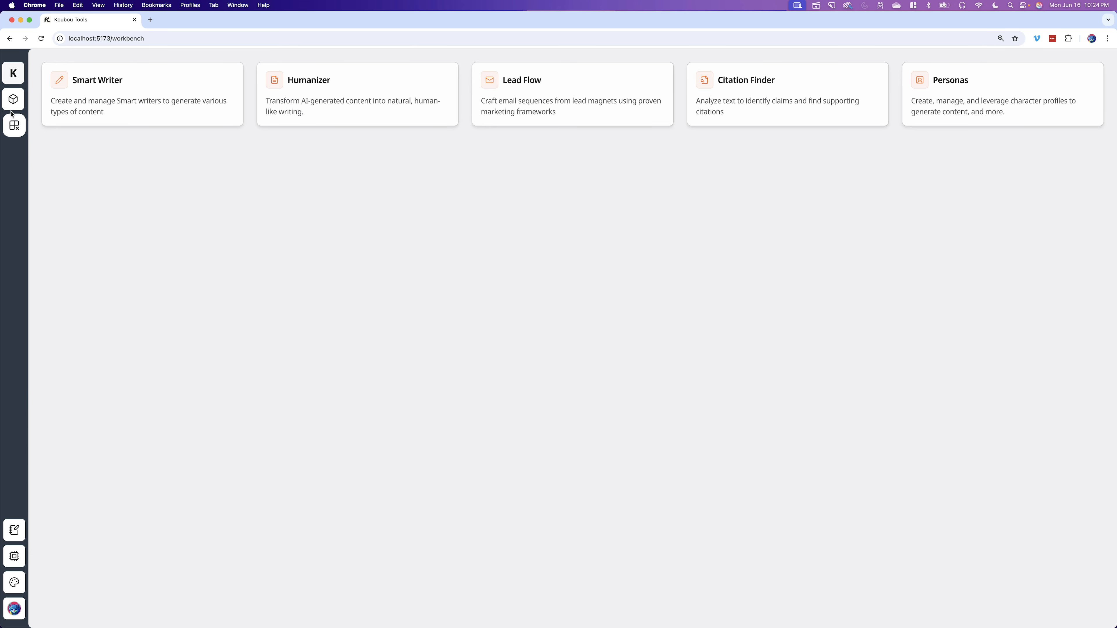
click(14, 126)
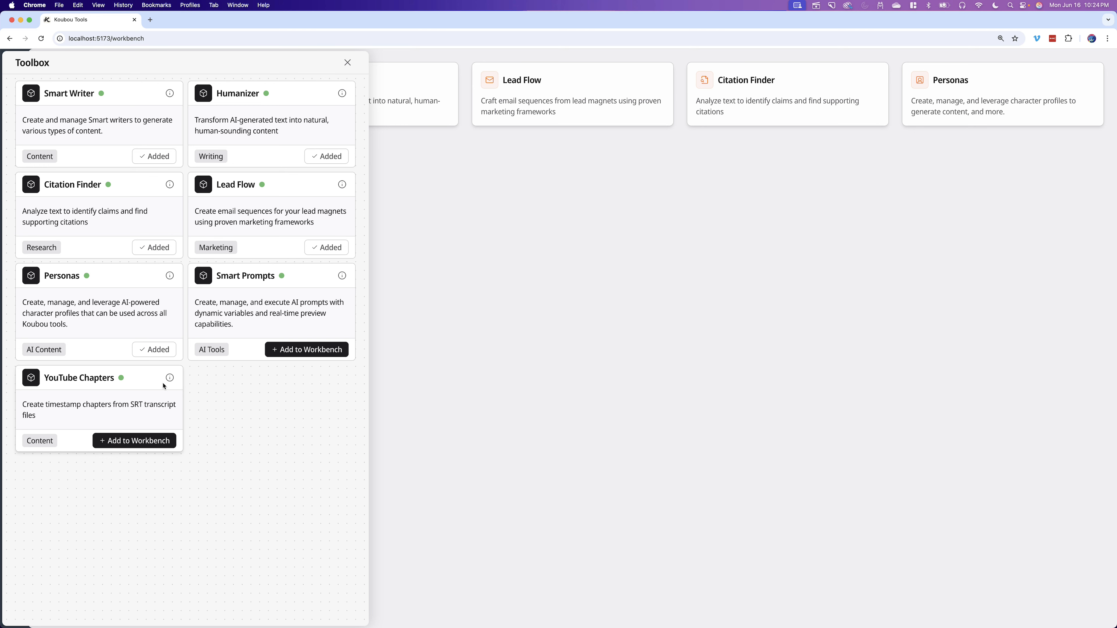
click(347, 62)
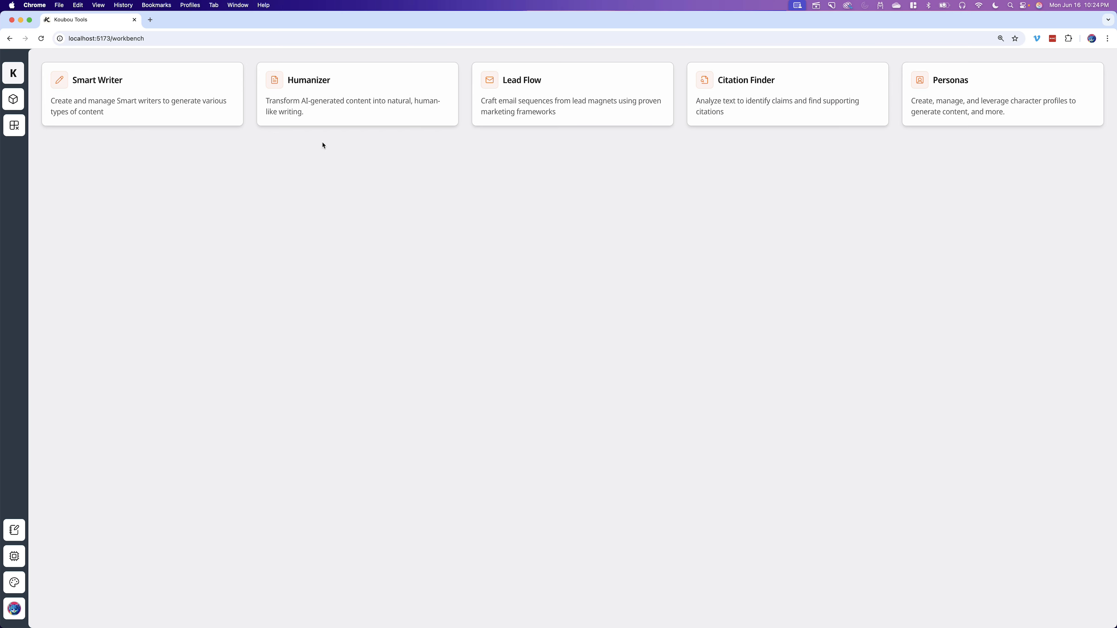
click(13, 99)
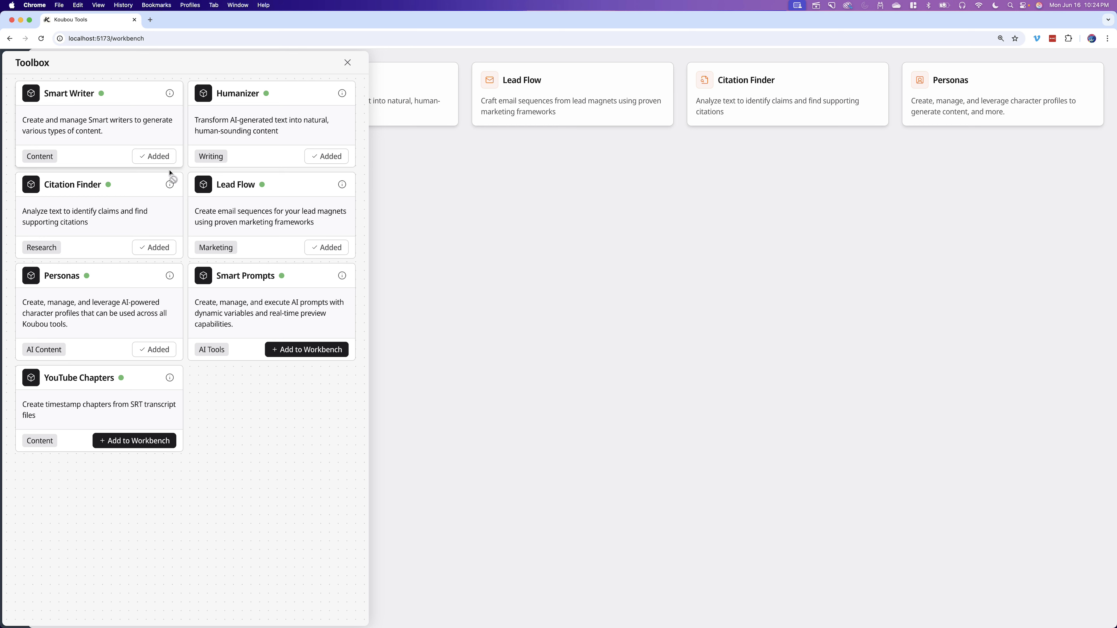
click(347, 64)
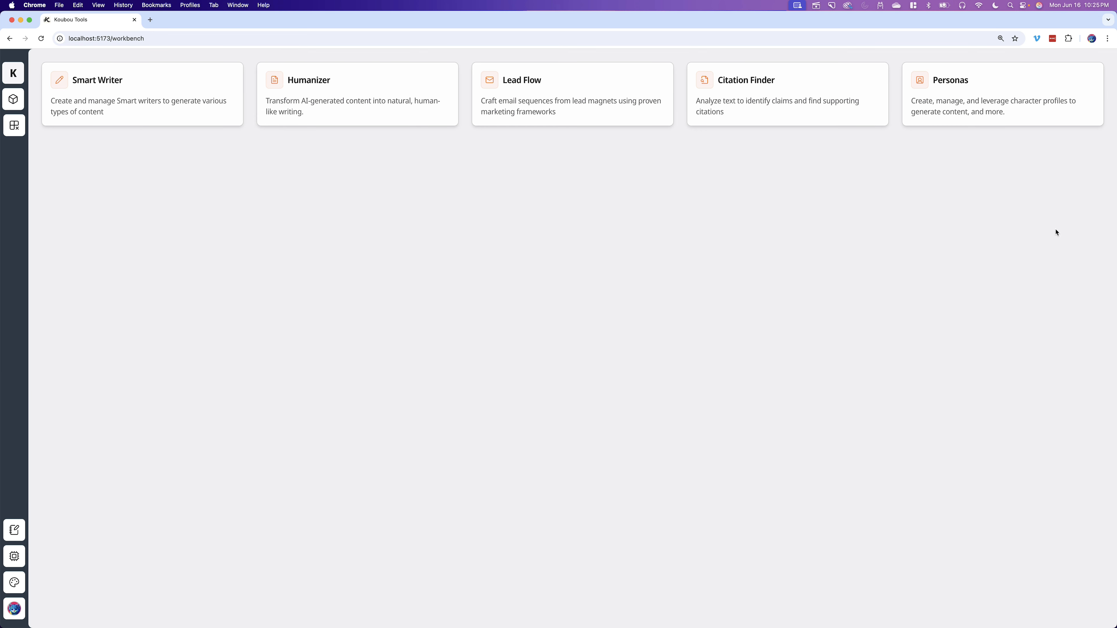
click(20, 99)
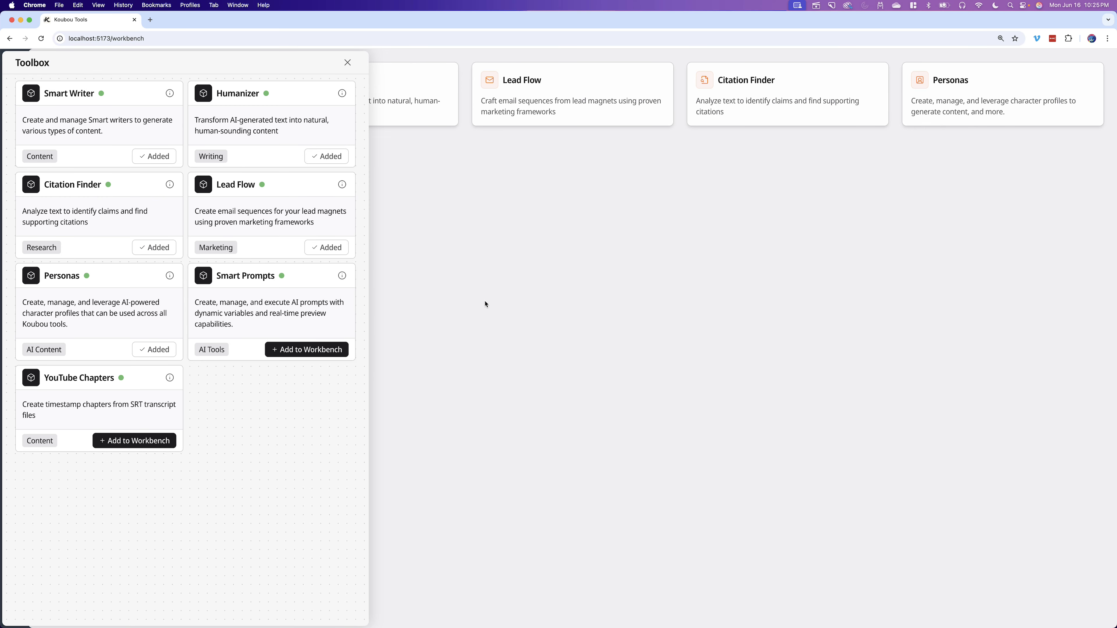
click(347, 62)
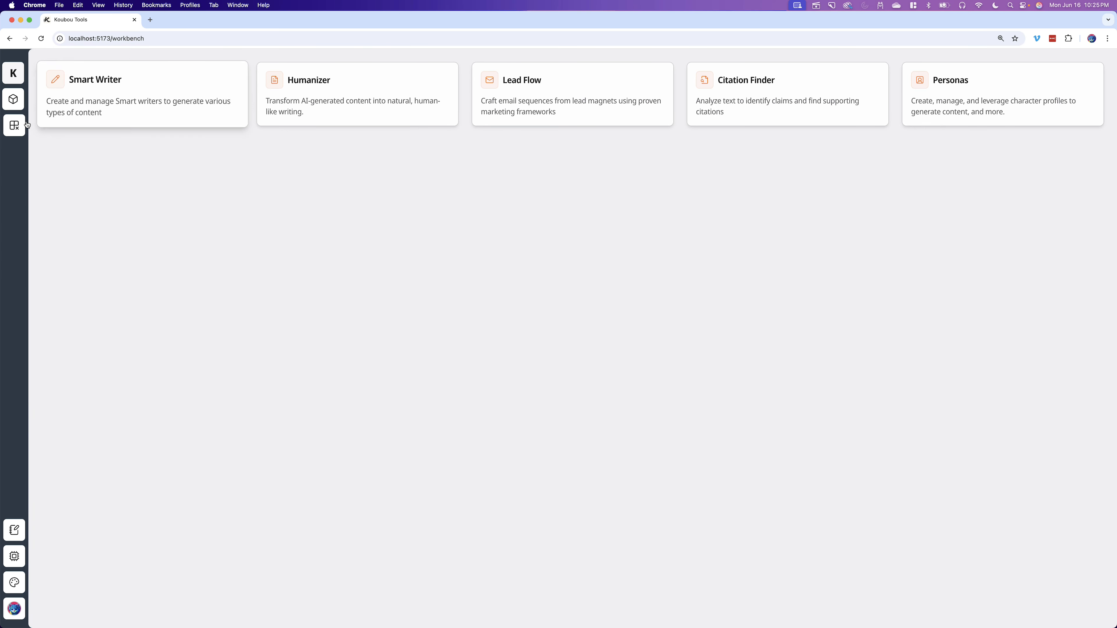
- Remove the Humanizer tool from the workbench in customization mode
click(15, 126)
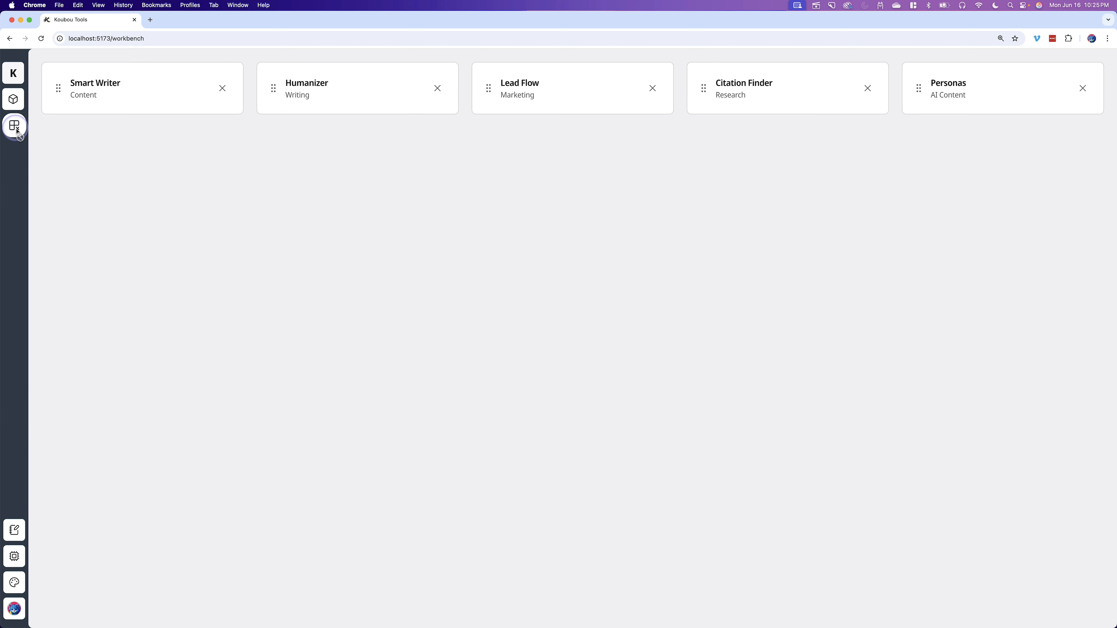
click(438, 89)
click(15, 128)
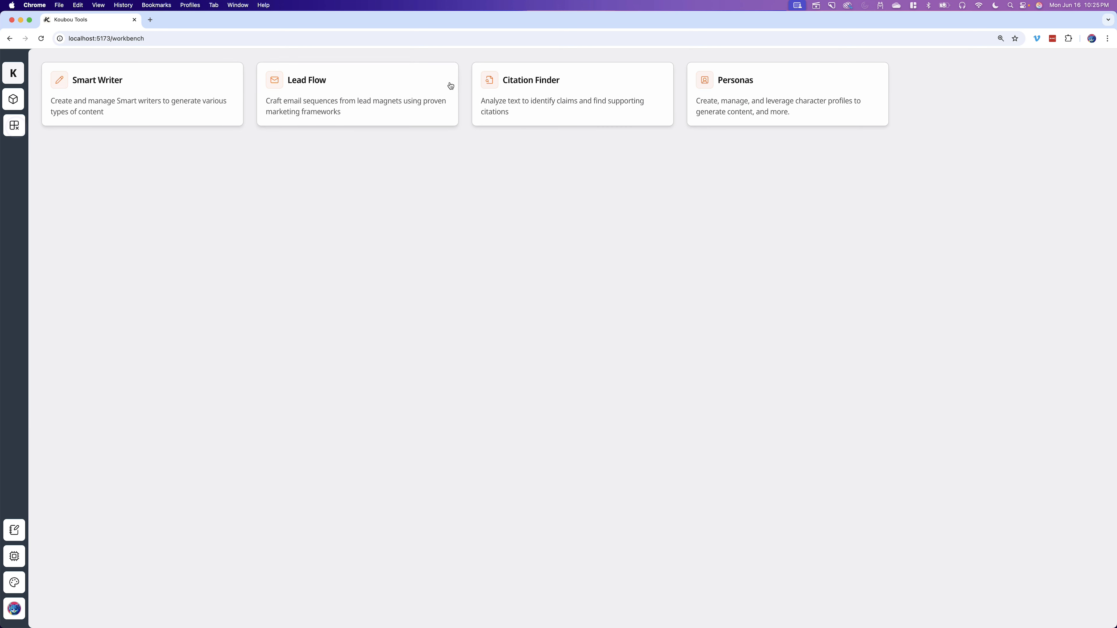